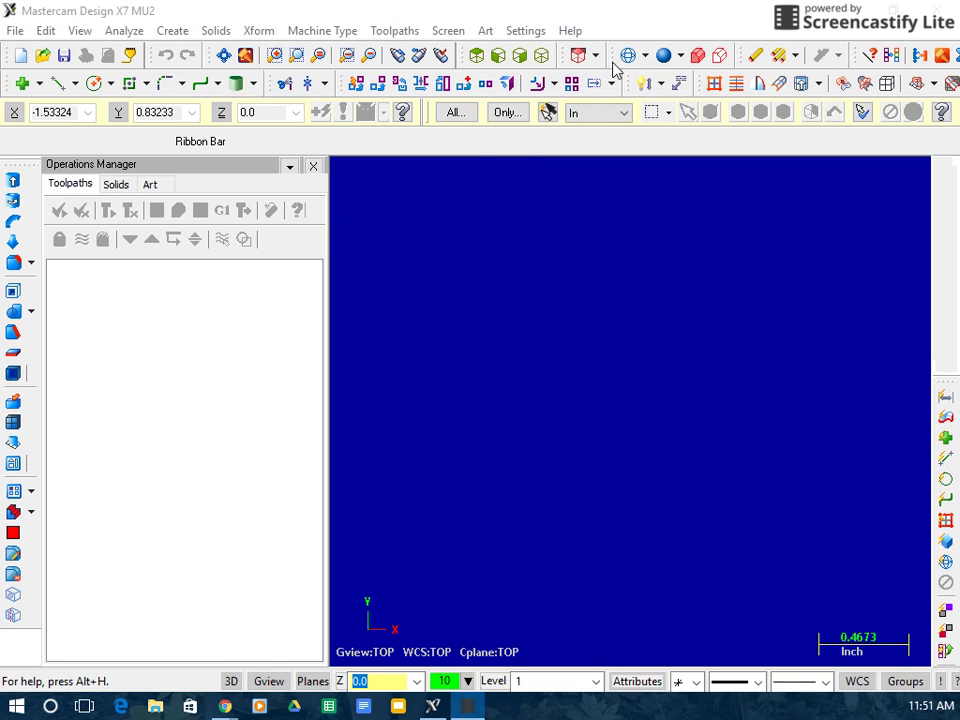
- Load the TECHNO SERVO router machine and expand Machine Group-1's Properties node
{"action": "left_click", "coordinate": [660, 31]}
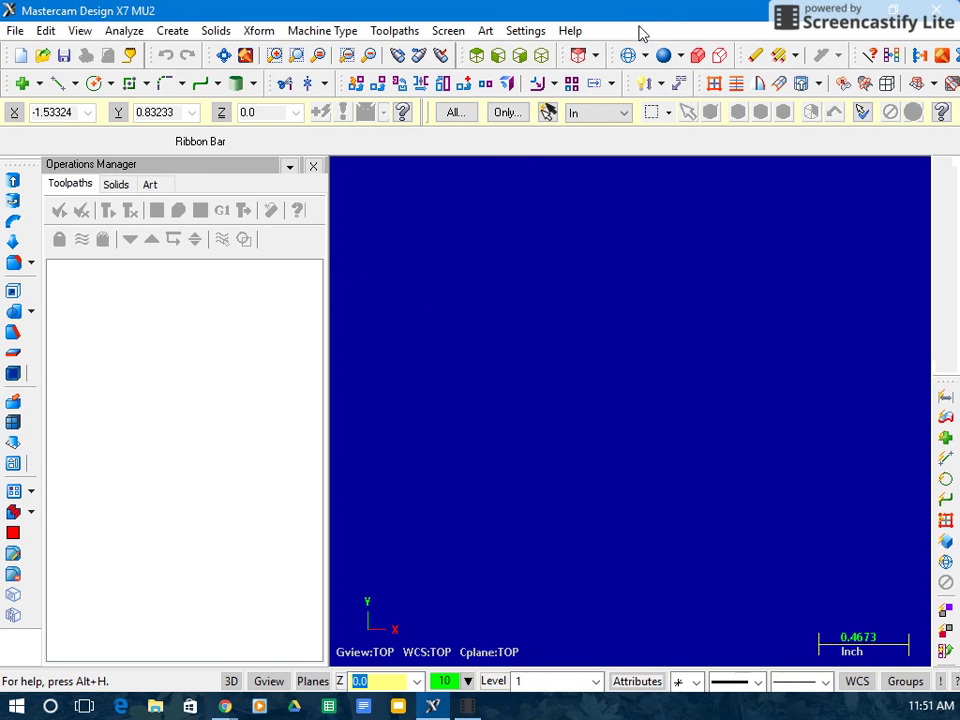
{"action": "left_click", "coordinate": [342, 36]}
{"action": "mouse_move", "coordinate": [345, 117]}
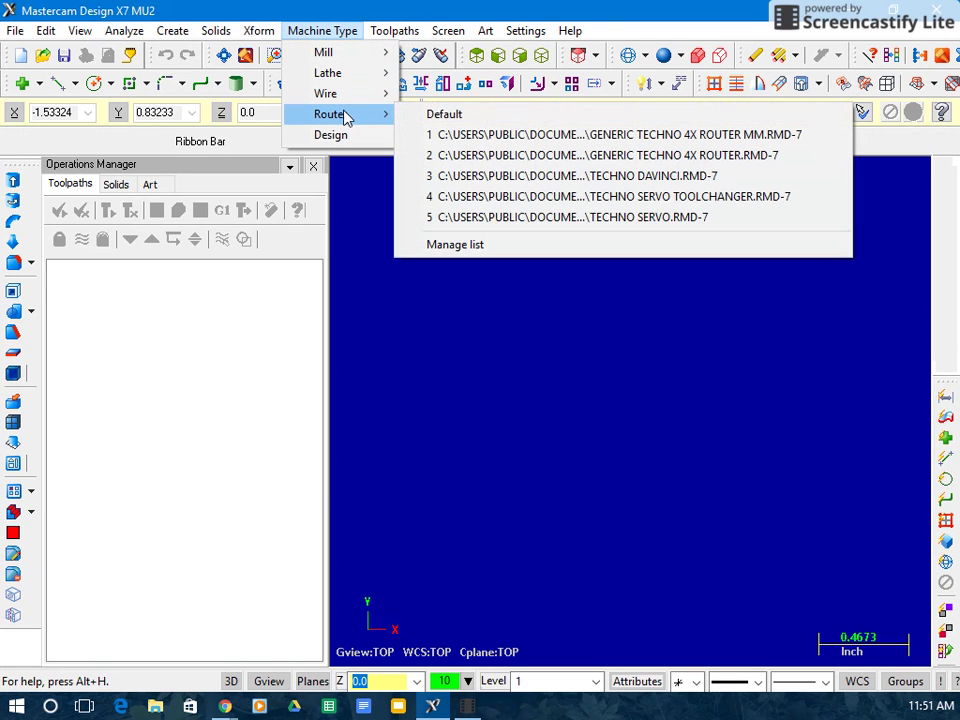
{"action": "left_click", "coordinate": [520, 217]}
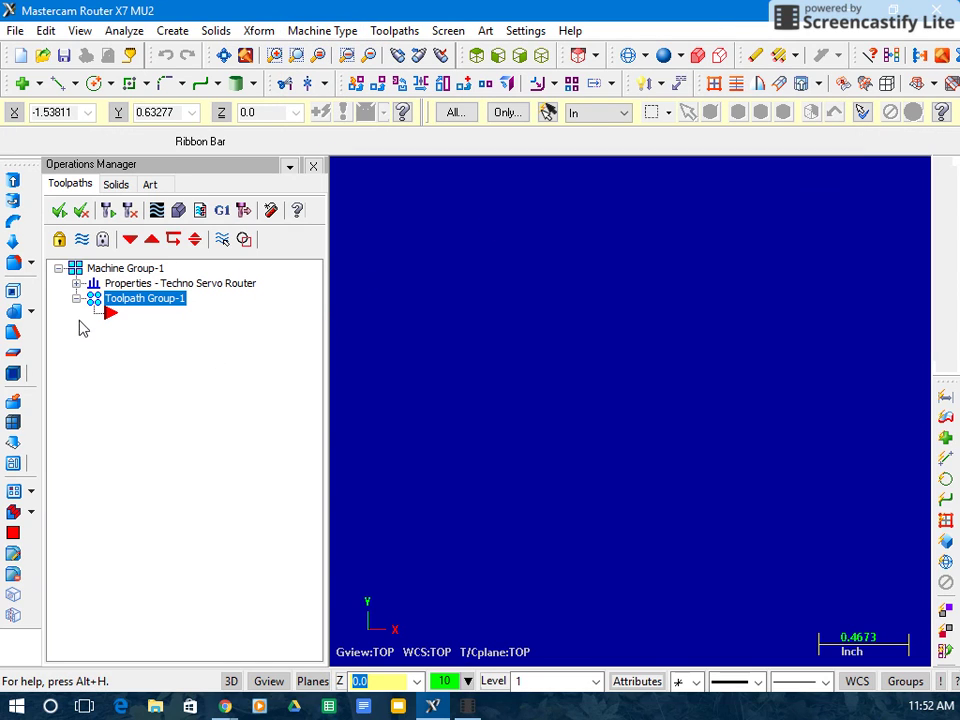
{"action": "left_click", "coordinate": [77, 284]}
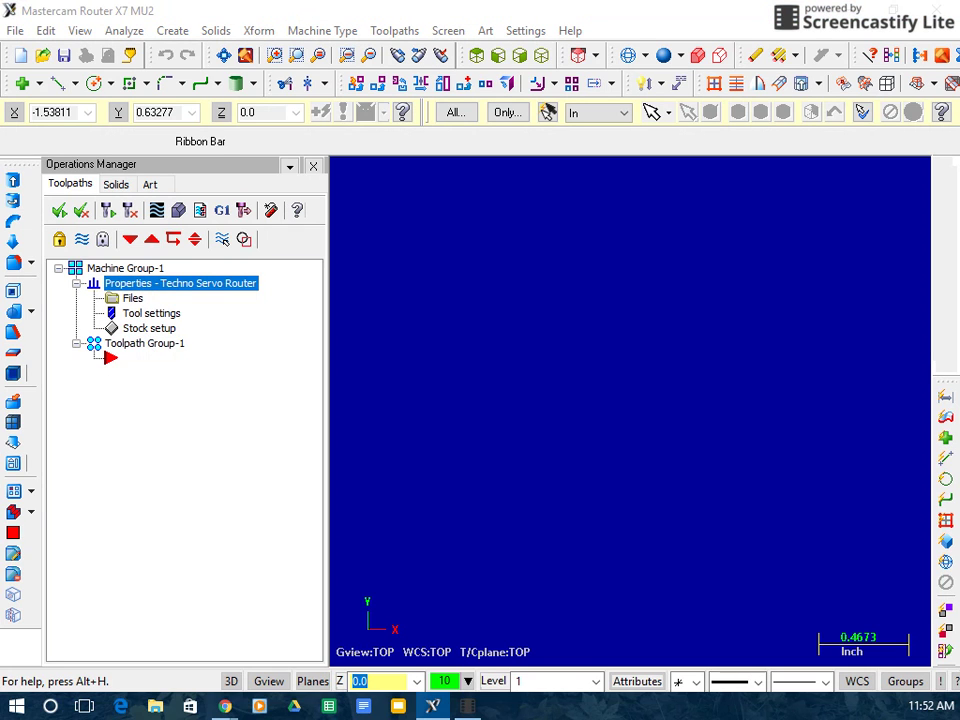
- Set the stock to an 11 x 11 x 0.75 inch block with Display enabled
{"action": "left_click_drag", "start_coordinate": [165, 113], "coordinate": [492, 90]}
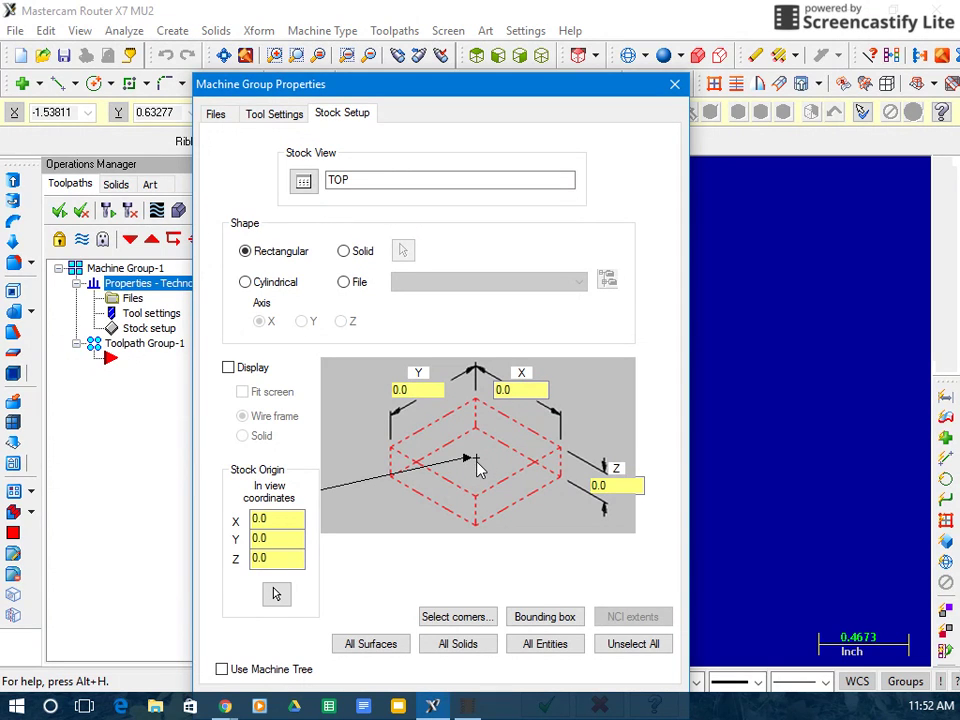
{"action": "left_click", "coordinate": [415, 389]}
{"action": "left_click_drag", "start_coordinate": [420, 389], "coordinate": [397, 389]}
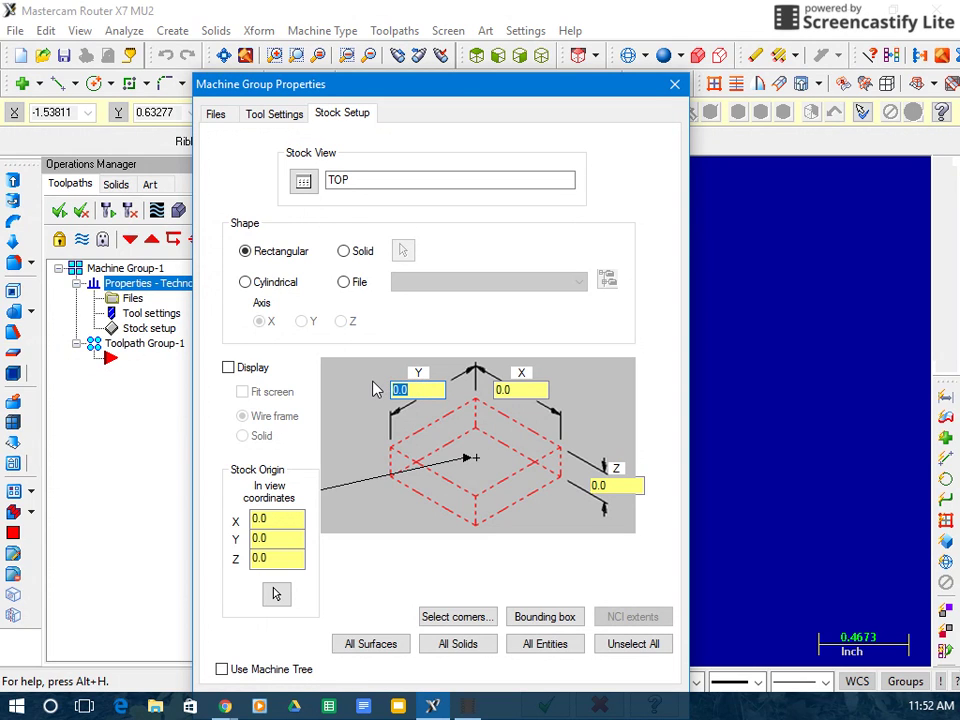
{"action": "type", "text": "11"}
{"action": "key", "text": "Tab"}
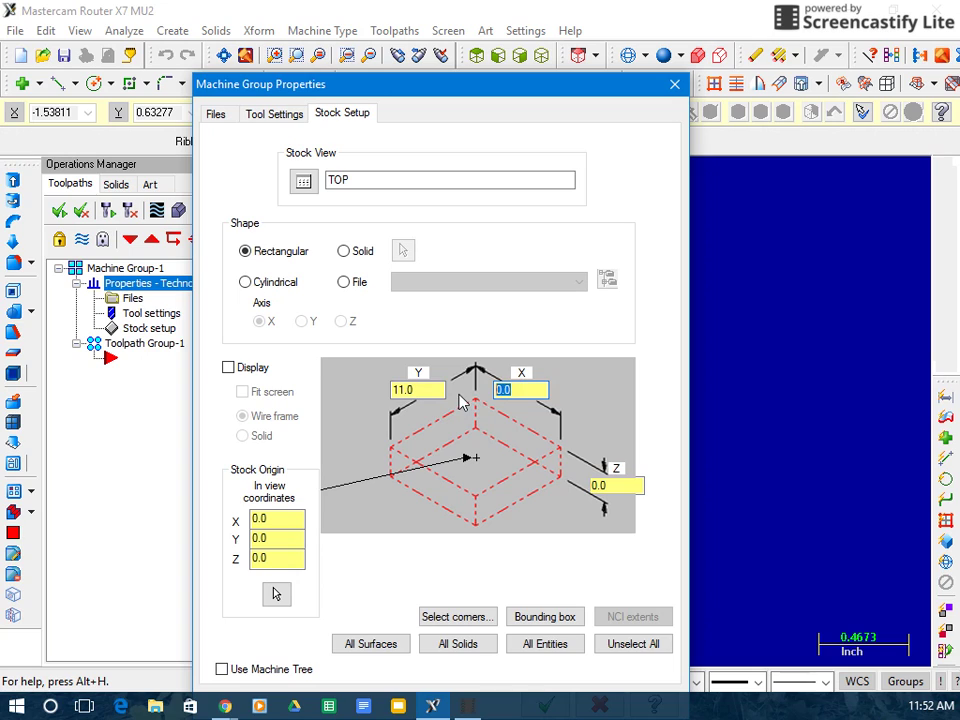
{"action": "type", "text": "11"}
{"action": "key", "text": "Tab"}
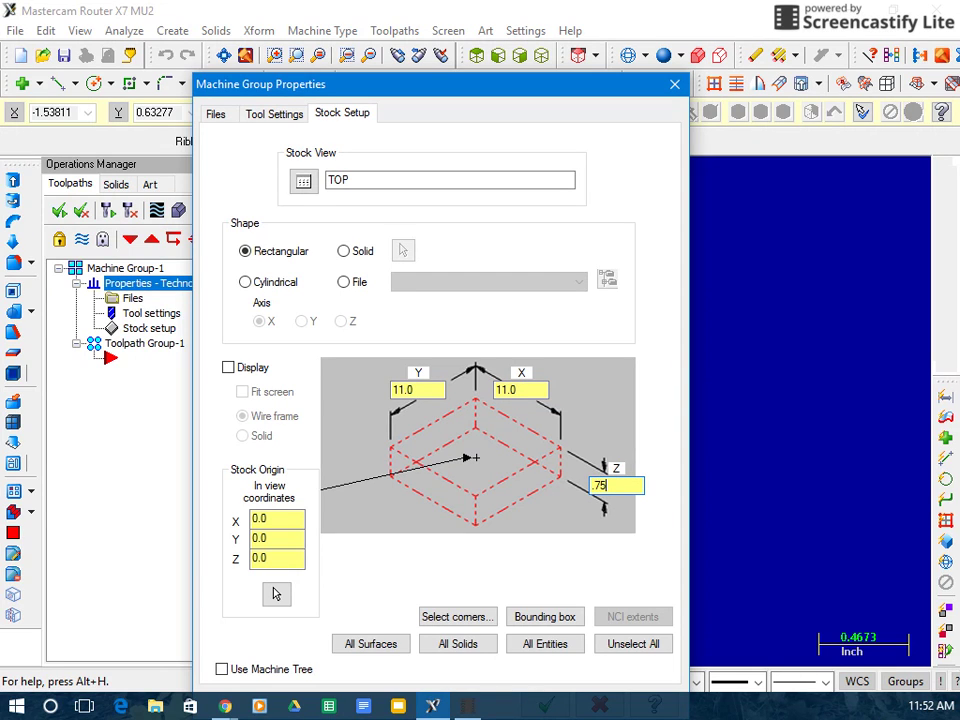
{"action": "left_click", "coordinate": [228, 368]}
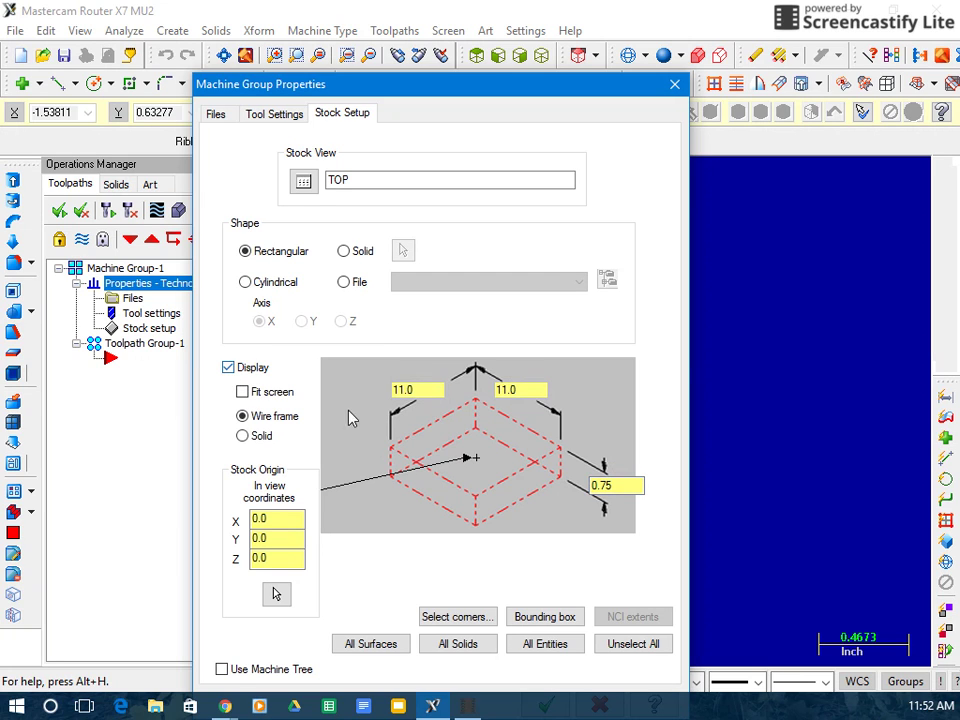
{"action": "left_click_drag", "start_coordinate": [489, 81], "coordinate": [489, 9]}
{"action": "left_click", "coordinate": [549, 632]}
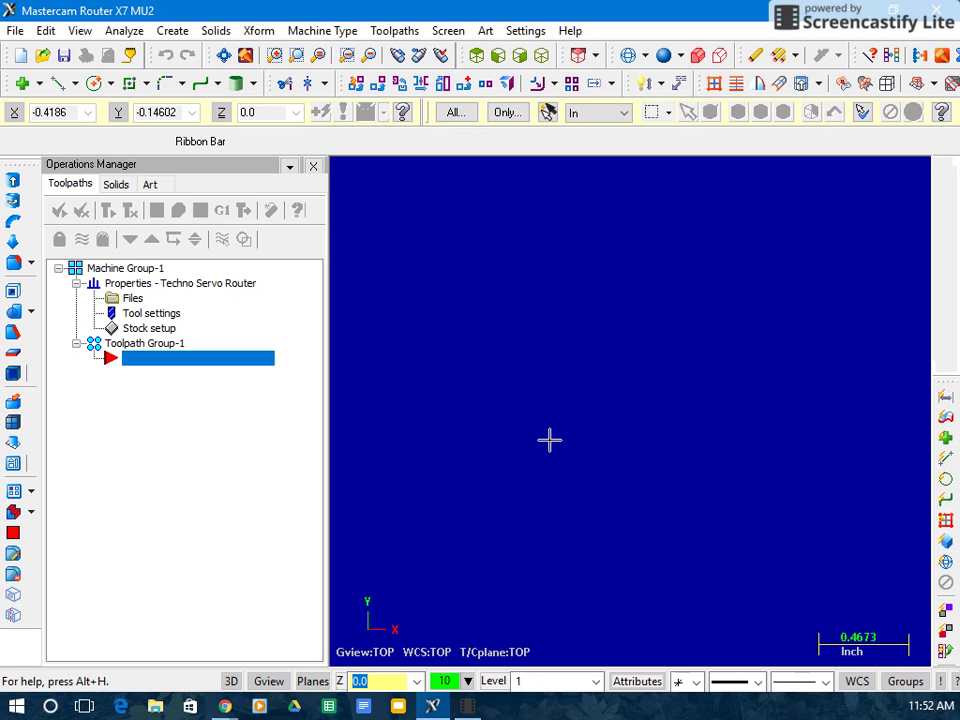
- Show the axes and draw an 11 x 11 rectangle cornered at the origin, fitted in view
{"action": "key", "text": "F9"}
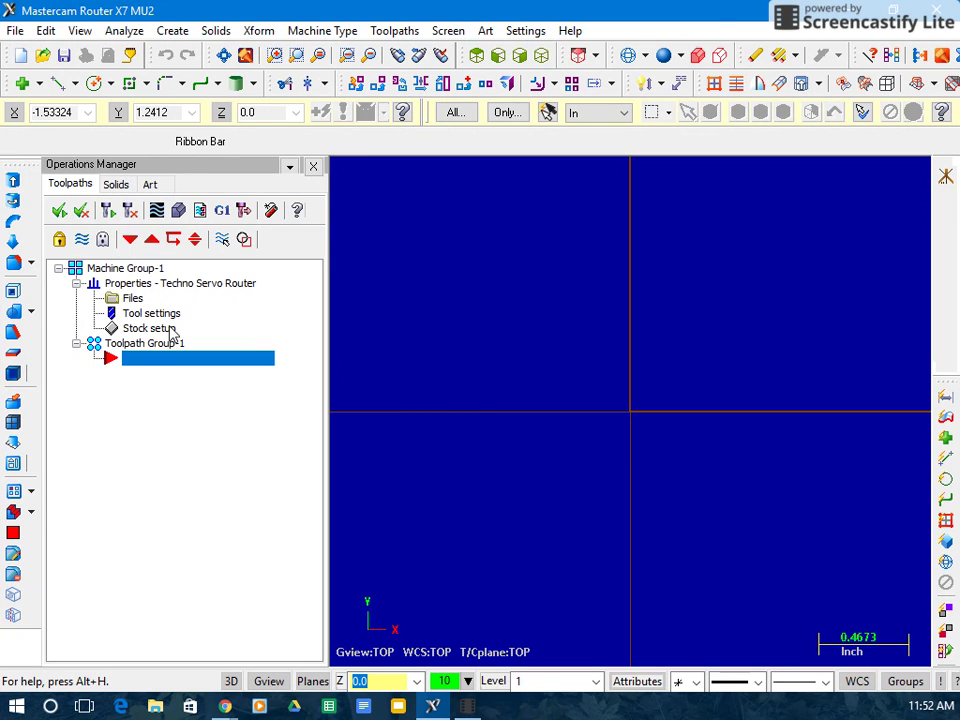
{"action": "left_click", "coordinate": [172, 31]}
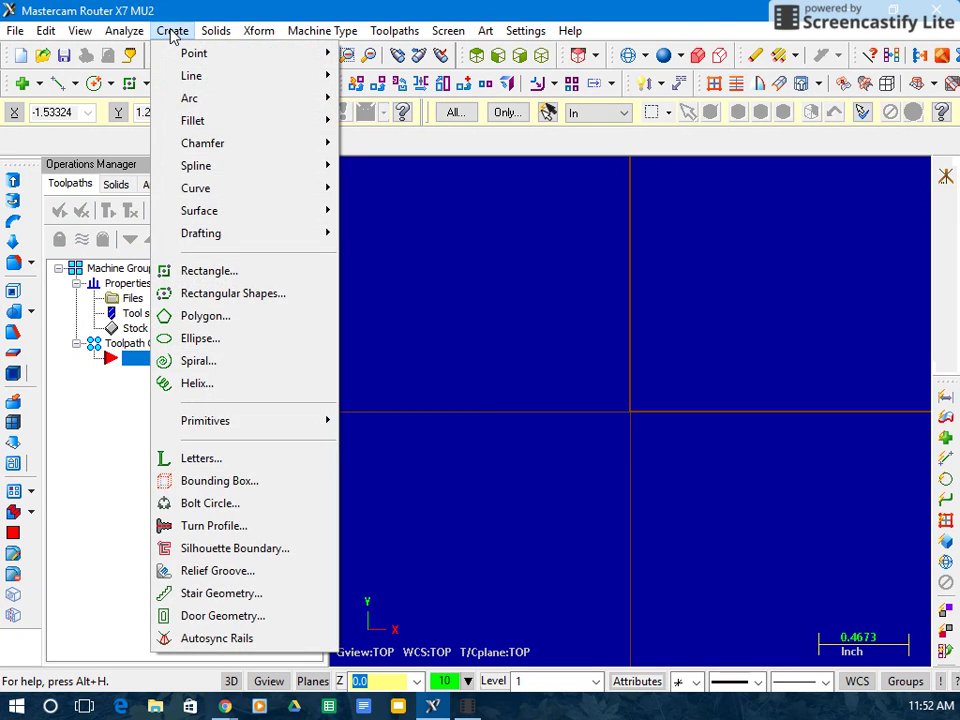
{"action": "left_click", "coordinate": [230, 271]}
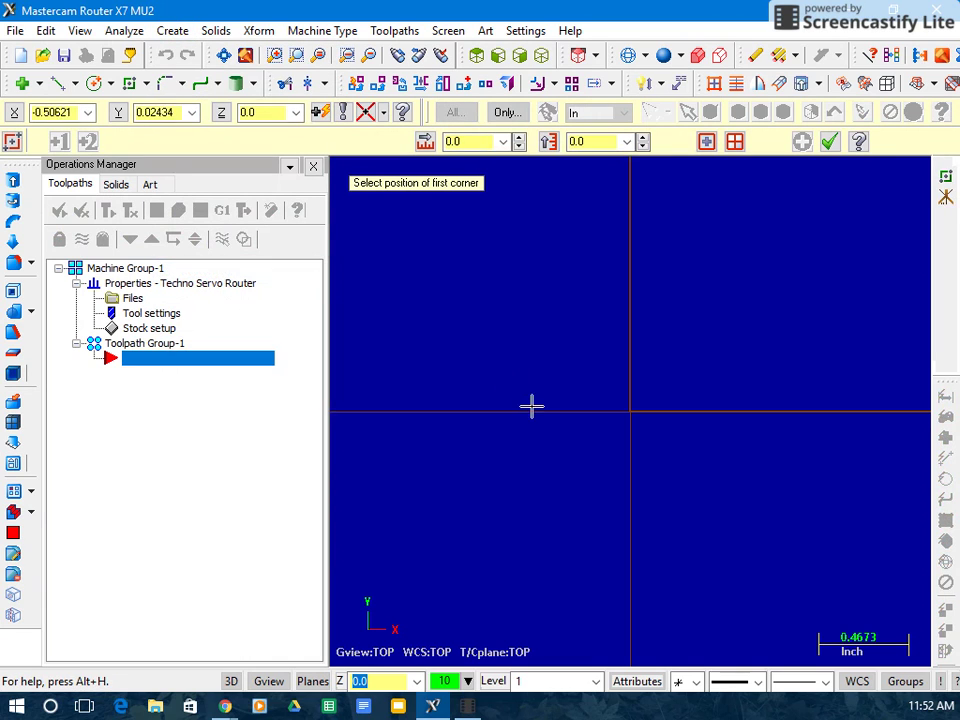
{"action": "left_click", "coordinate": [632, 413]}
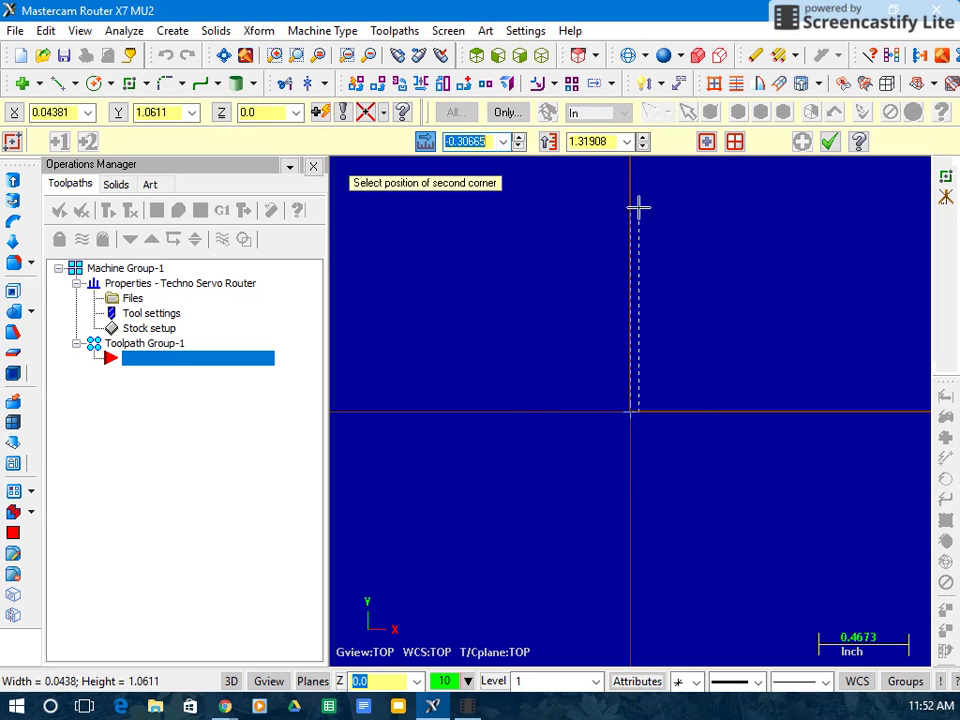
{"action": "type", "text": "11"}
{"action": "key", "text": "Tab"}
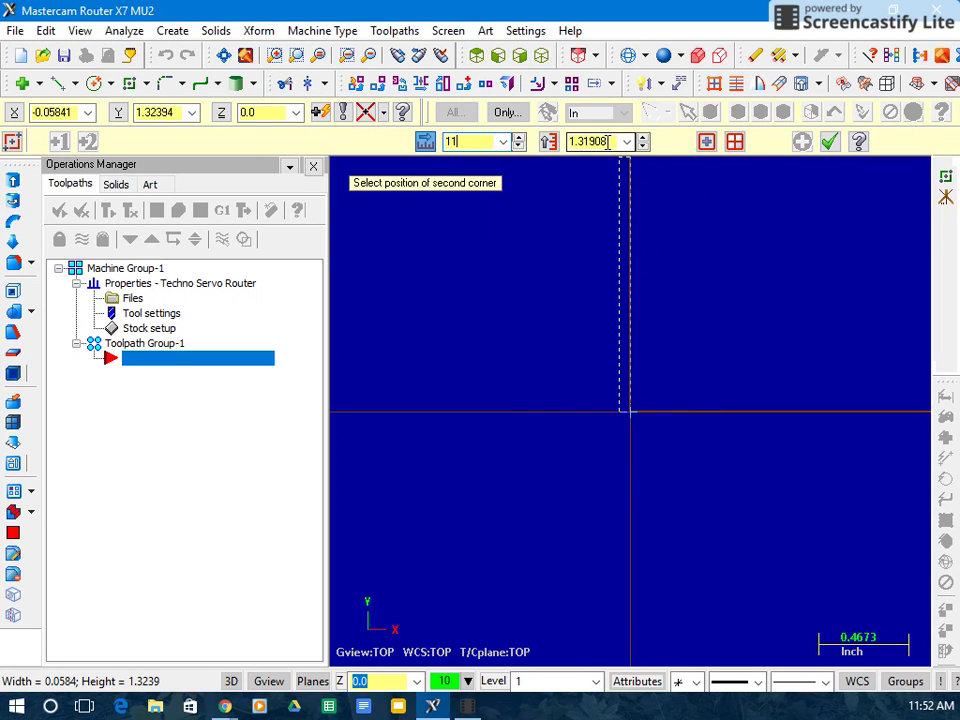
{"action": "type", "text": "11"}
{"action": "left_click", "coordinate": [775, 205]}
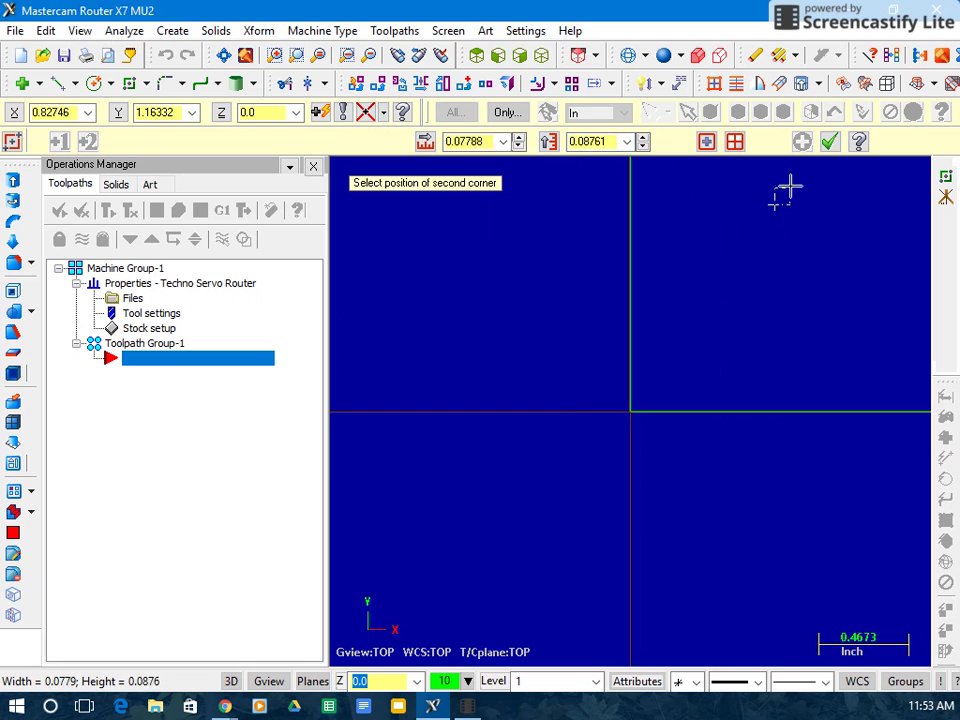
{"action": "left_click", "coordinate": [829, 143]}
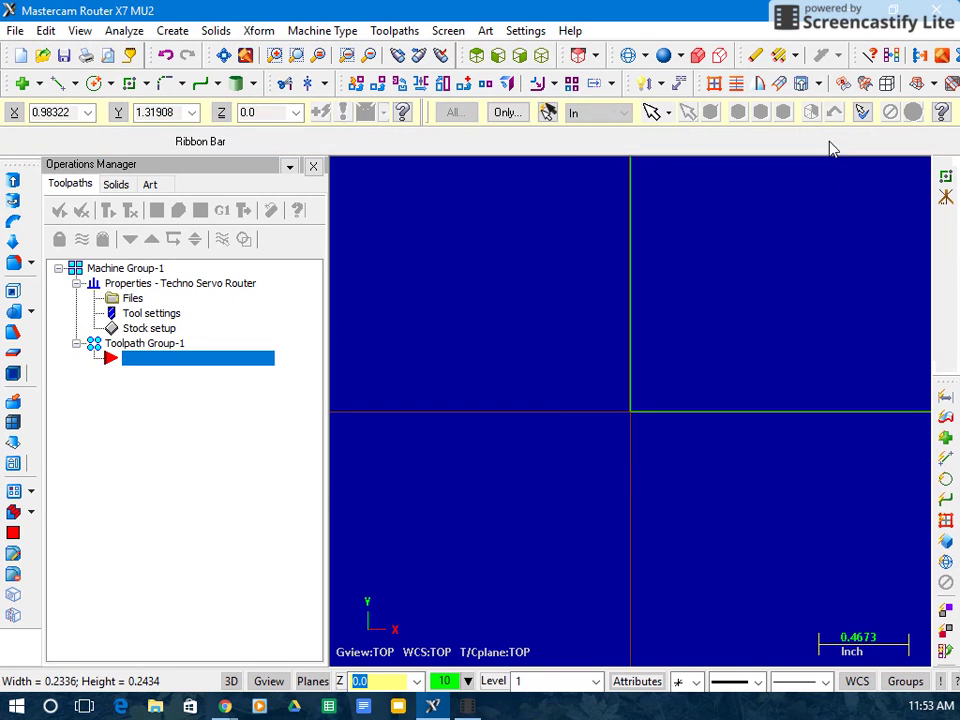
{"action": "left_click", "coordinate": [230, 60]}
{"action": "scroll", "coordinate": [575, 317], "scroll_direction": "down", "scroll_amount": 4}
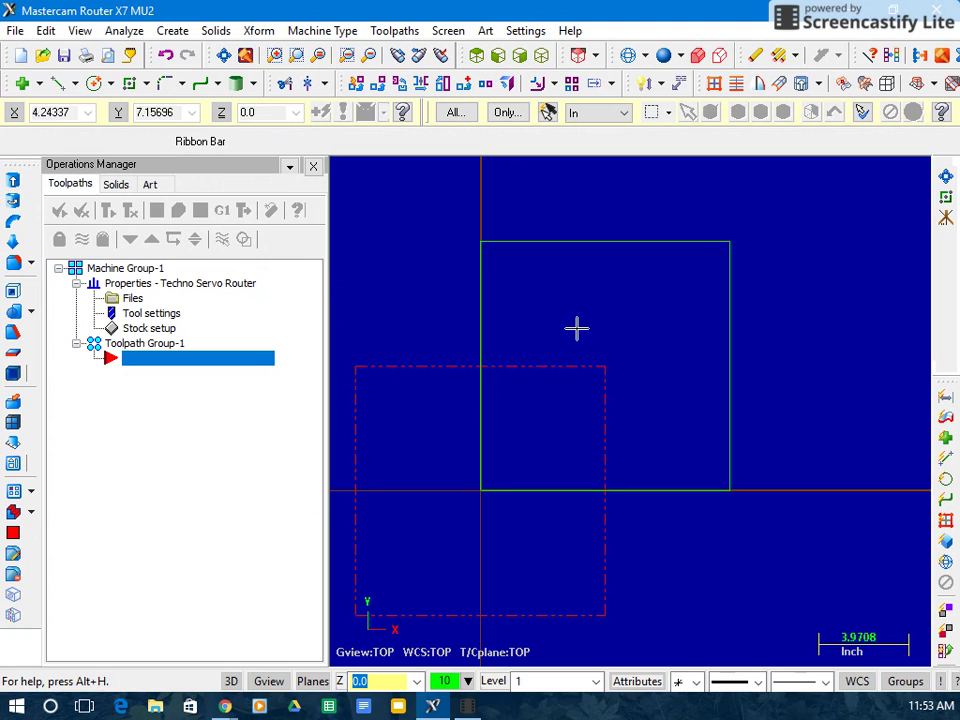
- Draw a horizontal endpoint line across the rectangle at mid height
{"action": "left_click", "coordinate": [165, 31]}
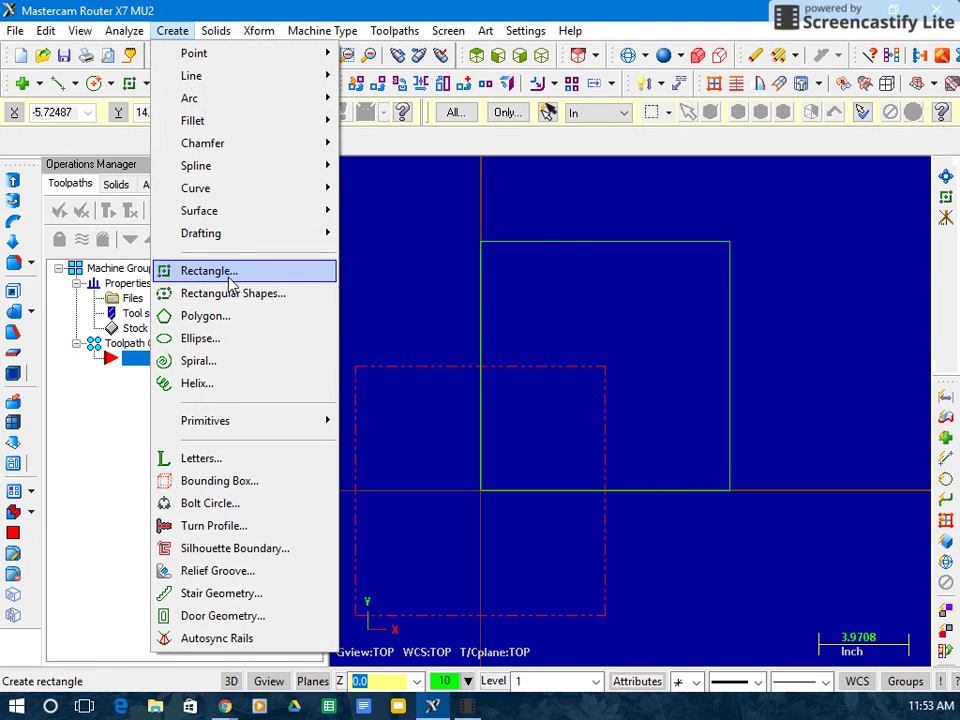
{"action": "key", "text": "Escape"}
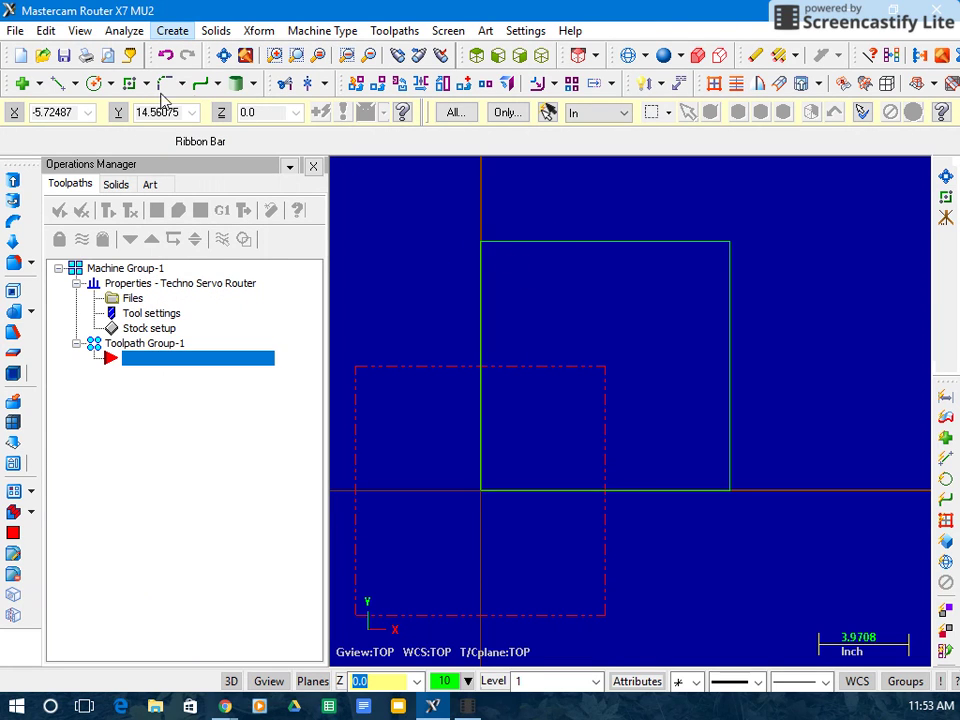
{"action": "left_click", "coordinate": [170, 36]}
{"action": "mouse_move", "coordinate": [197, 78]}
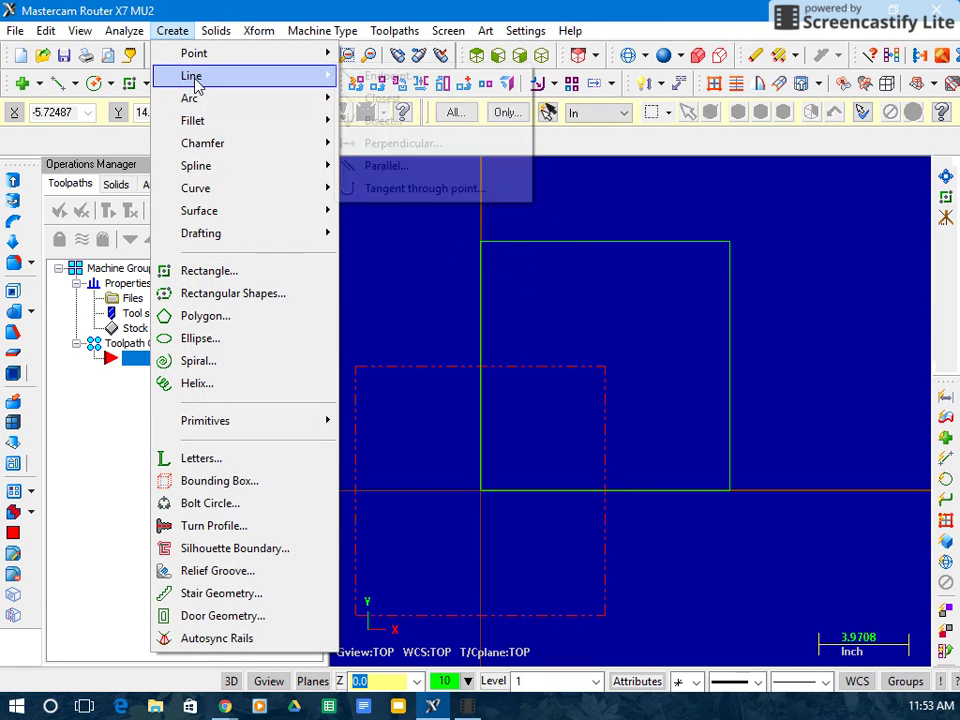
{"action": "left_click", "coordinate": [412, 77]}
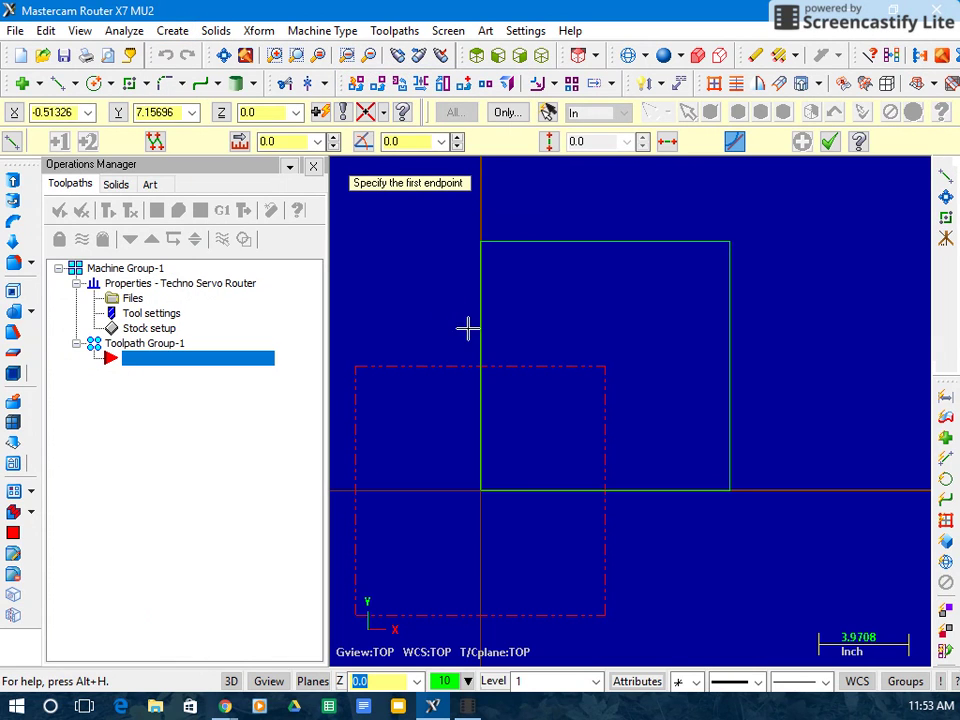
{"action": "left_click", "coordinate": [481, 367]}
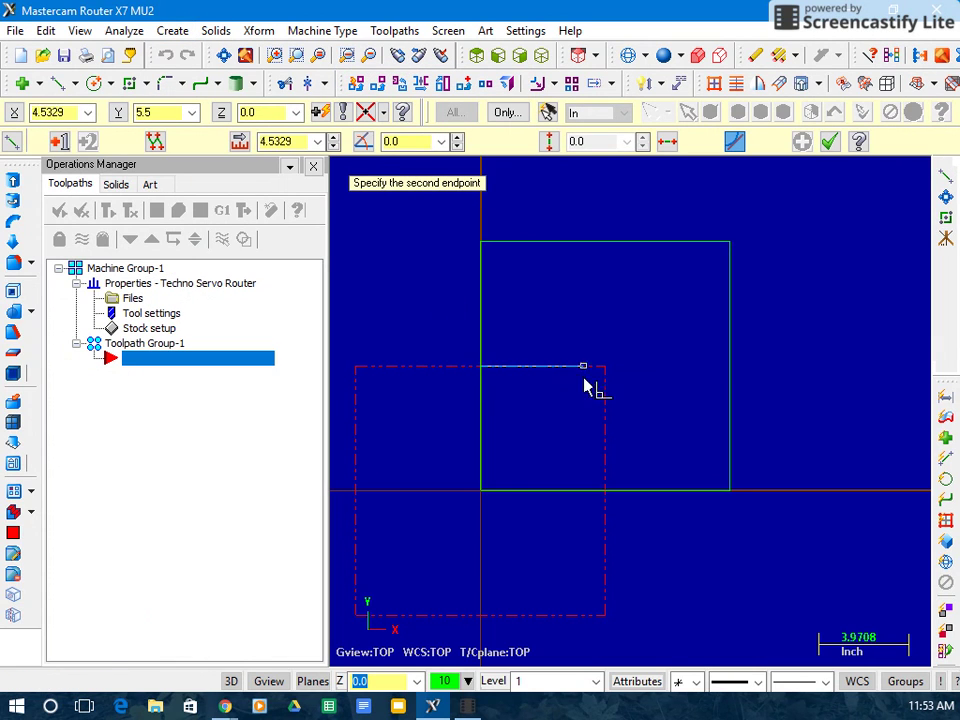
{"action": "left_click", "coordinate": [728, 367]}
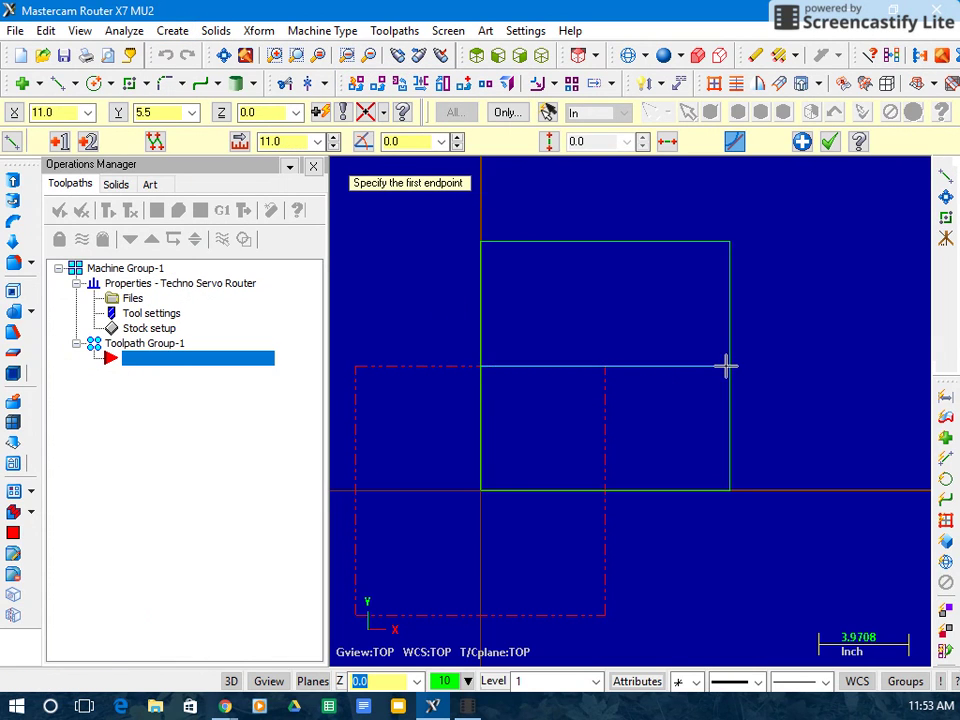
{"action": "left_click", "coordinate": [829, 142]}
- Move the rectangle's centre point onto the origin and fit the view
{"action": "left_click", "coordinate": [259, 31]}
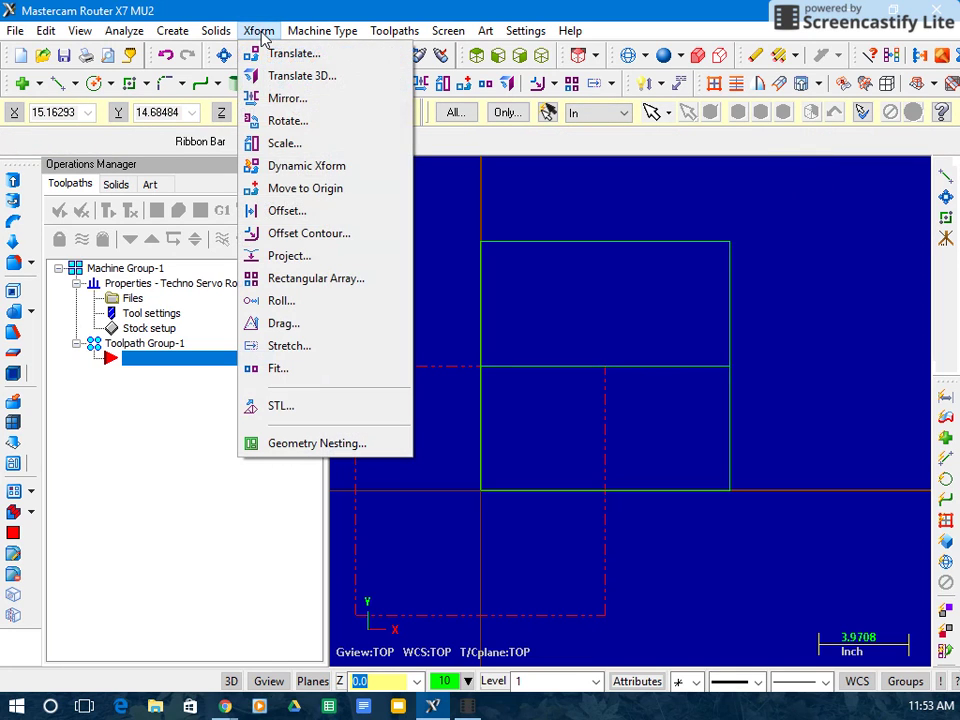
{"action": "left_click", "coordinate": [305, 188]}
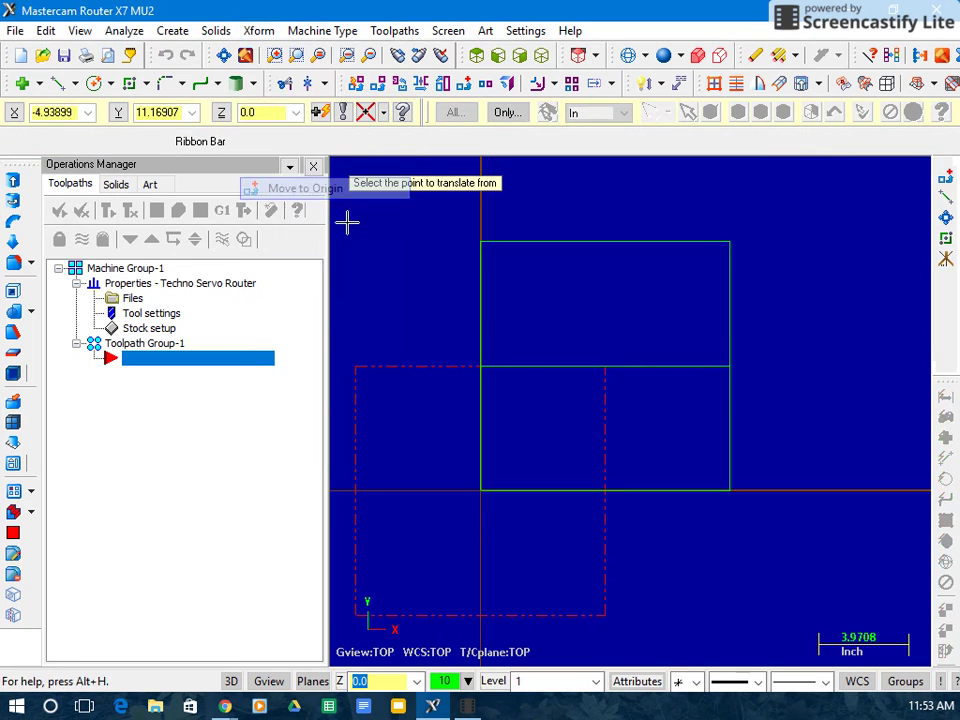
{"action": "left_click", "coordinate": [605, 368]}
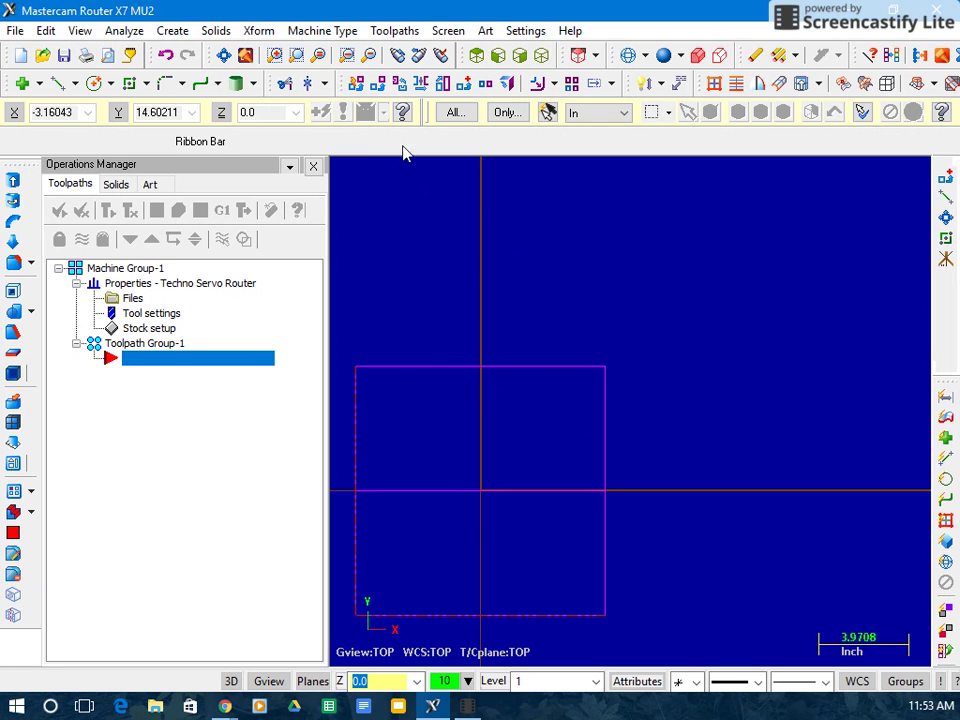
{"action": "left_click", "coordinate": [224, 55]}
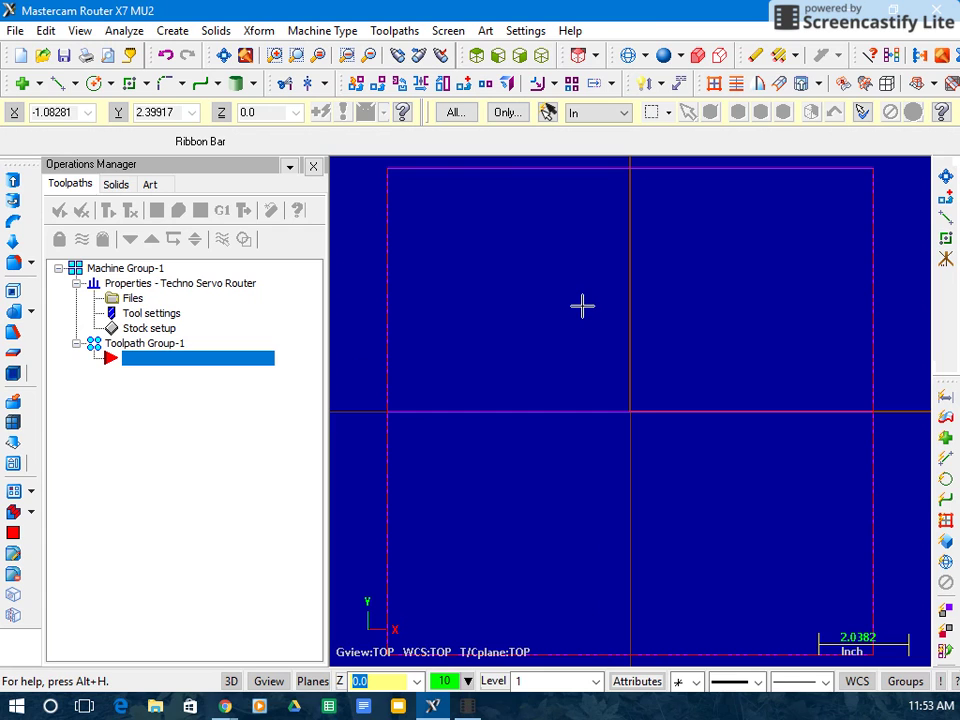
- Offset-copy the centre horizontal line 1 inch upward three times
{"action": "left_click", "coordinate": [403, 168]}
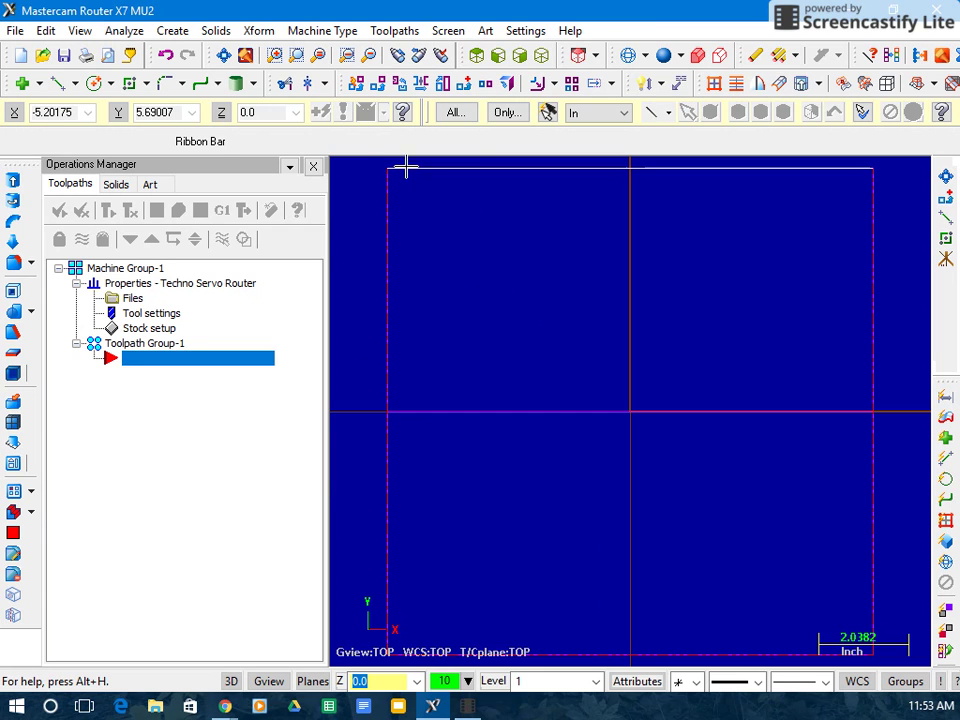
{"action": "left_click", "coordinate": [257, 35]}
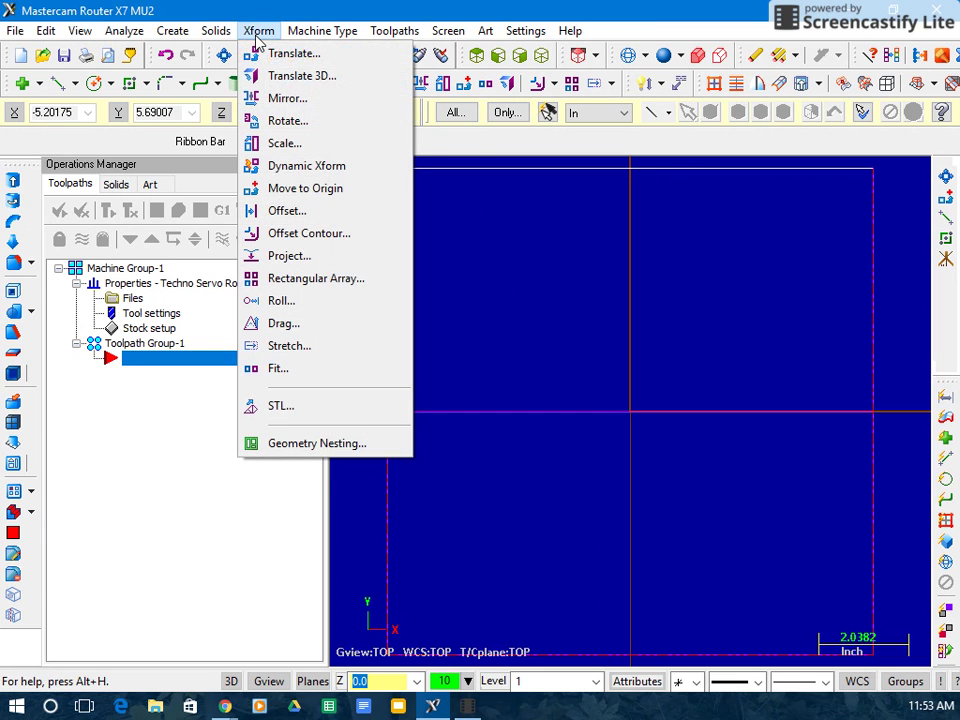
{"action": "left_click", "coordinate": [290, 210]}
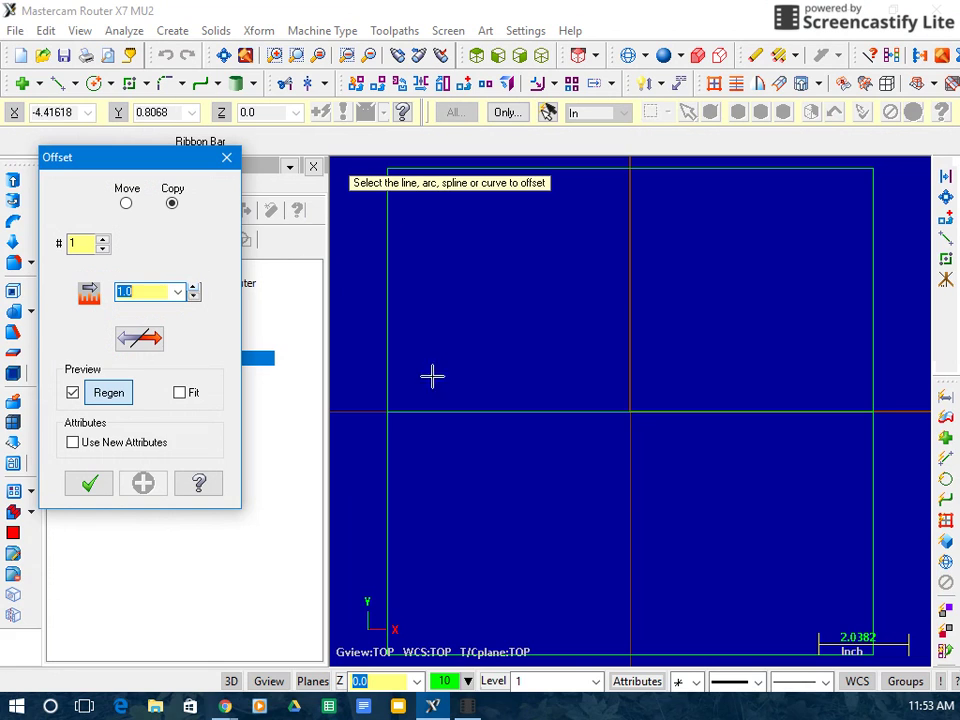
{"action": "left_click", "coordinate": [505, 408]}
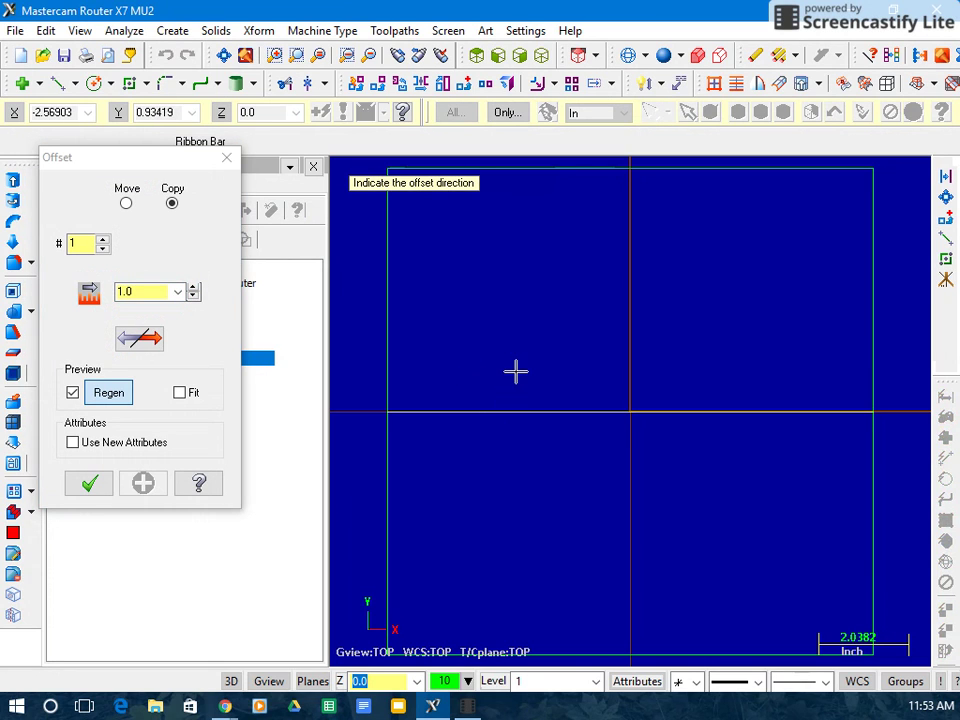
{"action": "left_click", "coordinate": [515, 370]}
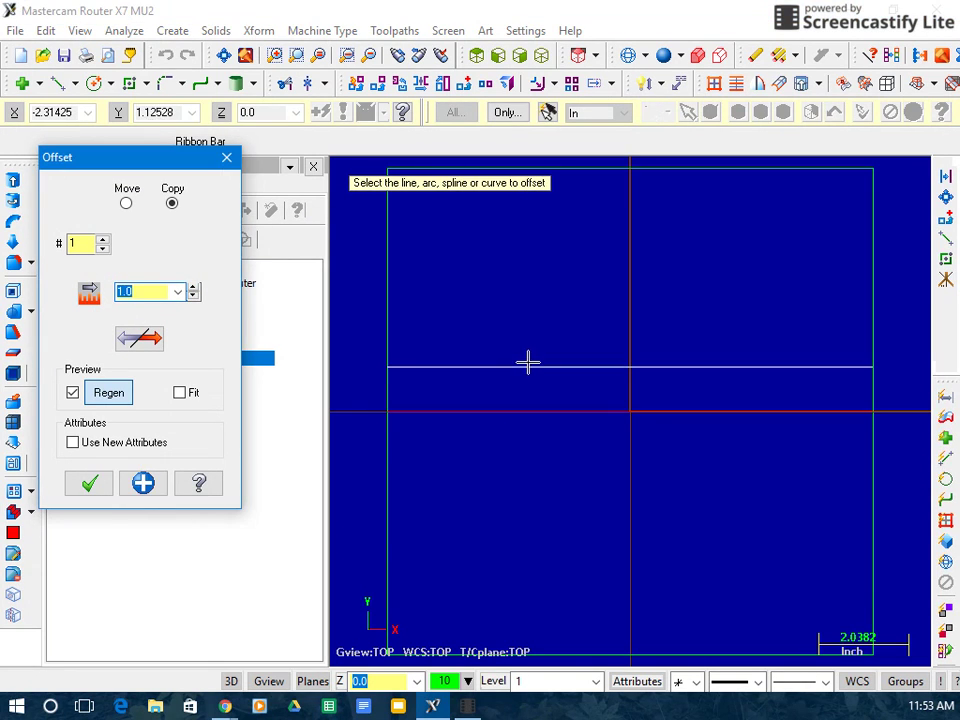
{"action": "left_click", "coordinate": [528, 366]}
{"action": "left_click", "coordinate": [539, 333]}
{"action": "left_click", "coordinate": [540, 321]}
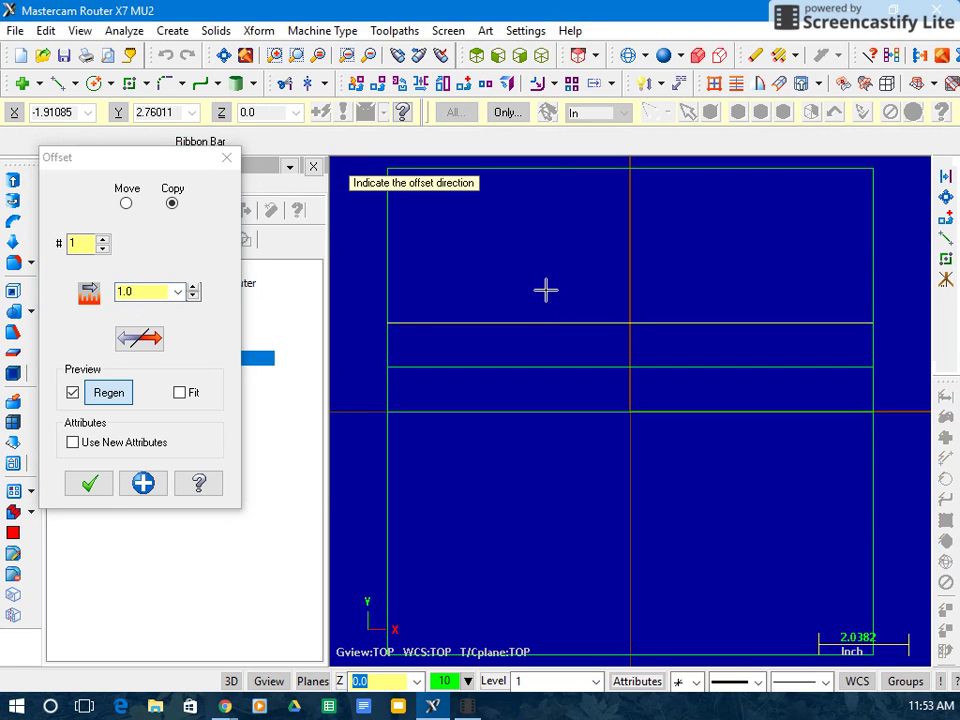
{"action": "left_click", "coordinate": [545, 290]}
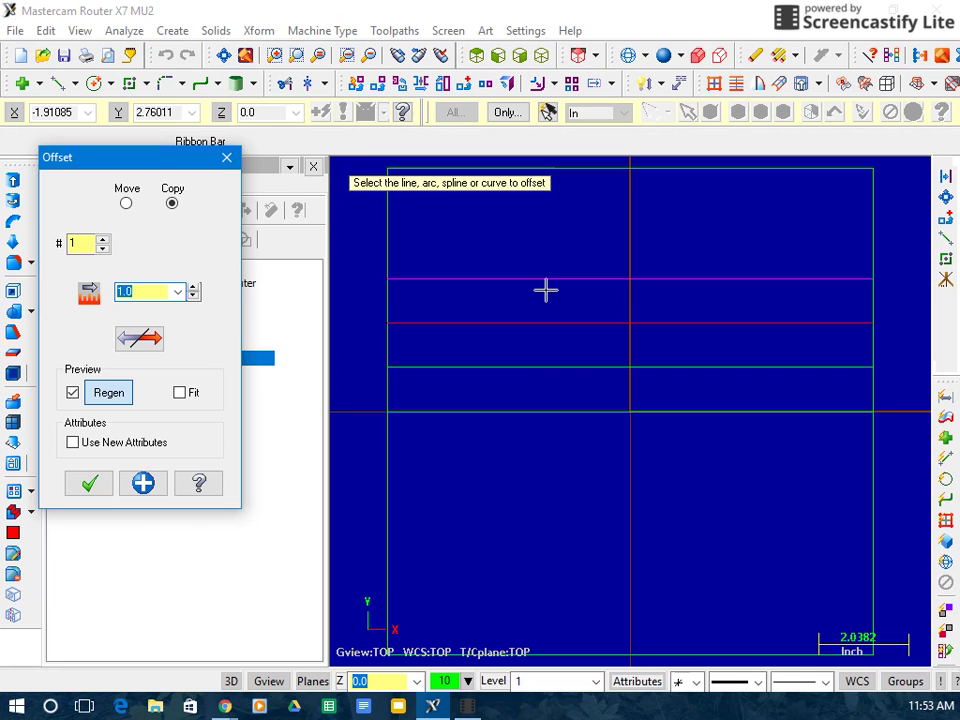
- Add three more 1-inch offset copies below the centre line
{"action": "left_click", "coordinate": [558, 413]}
{"action": "left_click", "coordinate": [552, 444]}
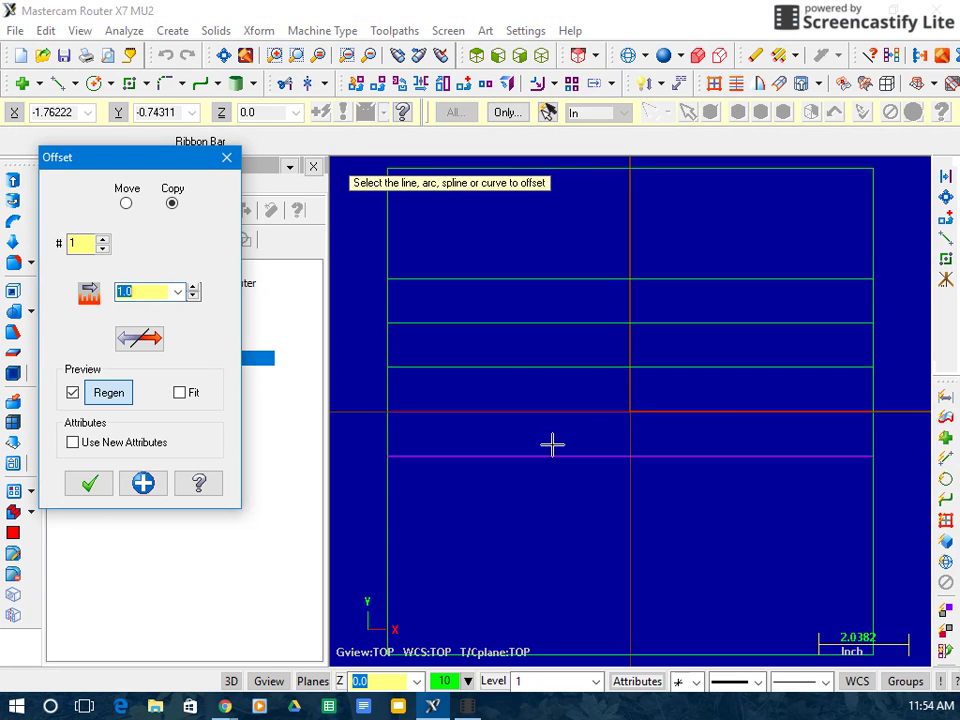
{"action": "left_click", "coordinate": [551, 457]}
{"action": "left_click", "coordinate": [544, 489]}
{"action": "left_click", "coordinate": [544, 501]}
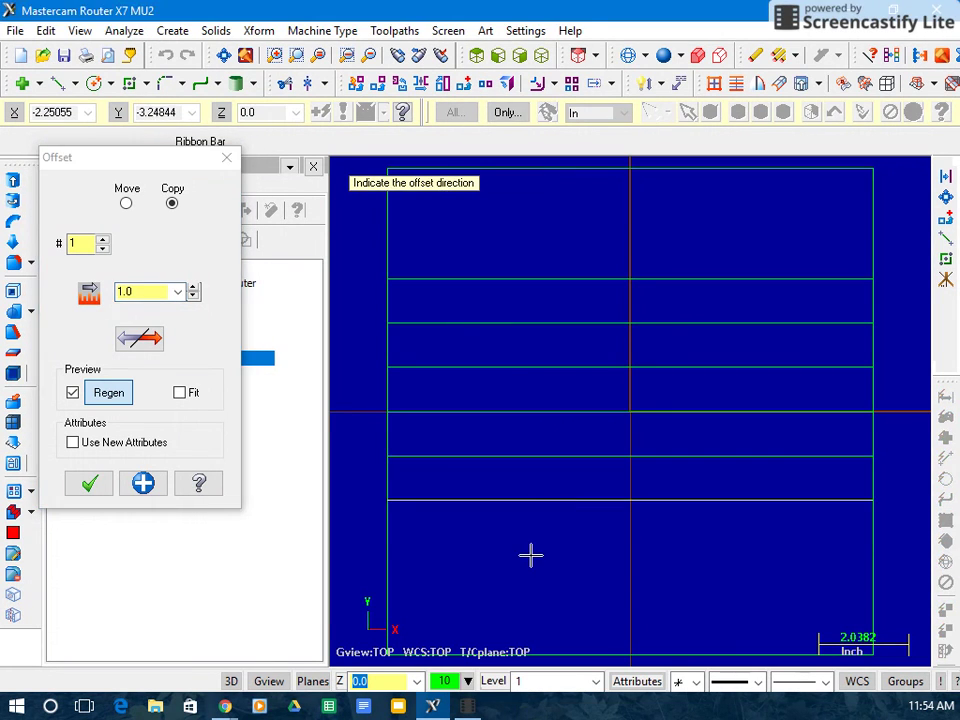
{"action": "left_click", "coordinate": [531, 555]}
{"action": "left_click", "coordinate": [92, 486]}
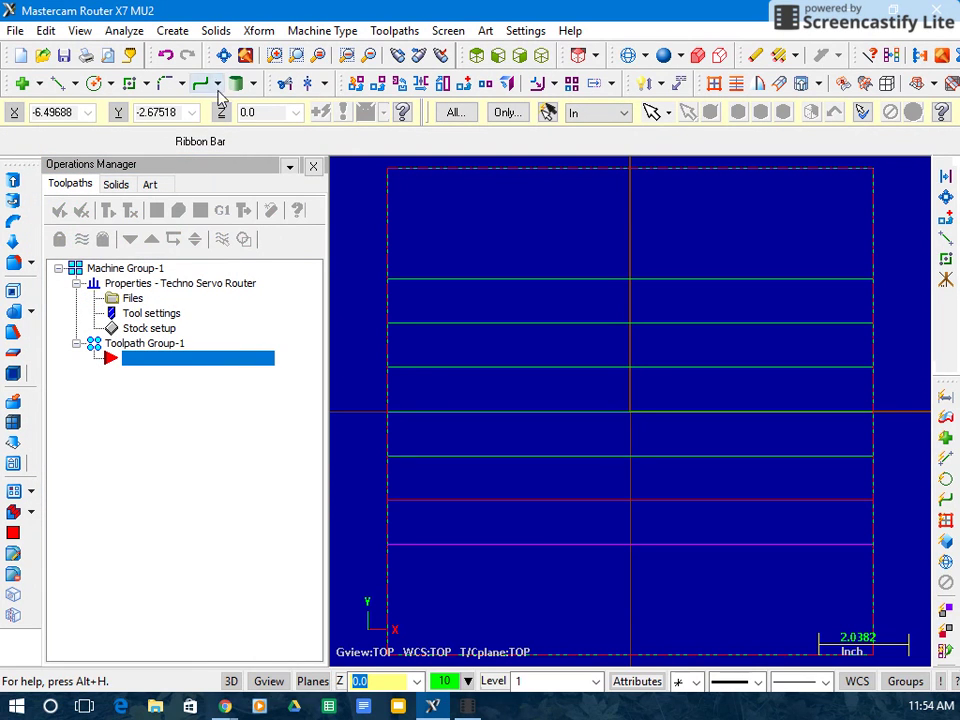
- Draw a 6-inch vertical centre line from the top grid line to the bottom one
{"action": "left_click", "coordinate": [172, 31]}
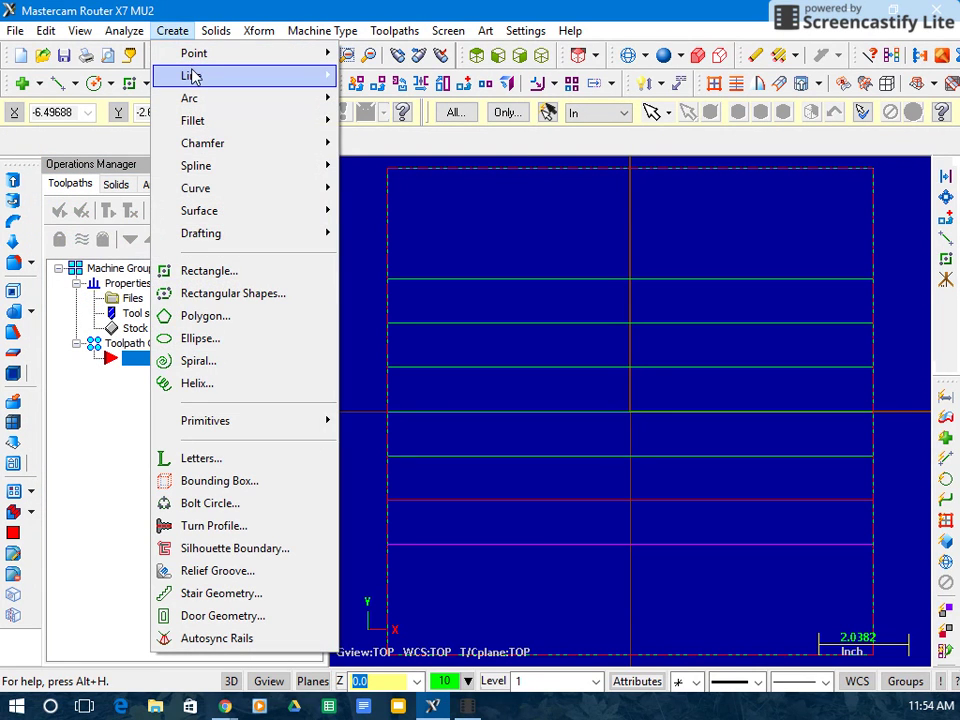
{"action": "mouse_move", "coordinate": [191, 75]}
{"action": "left_click", "coordinate": [390, 76]}
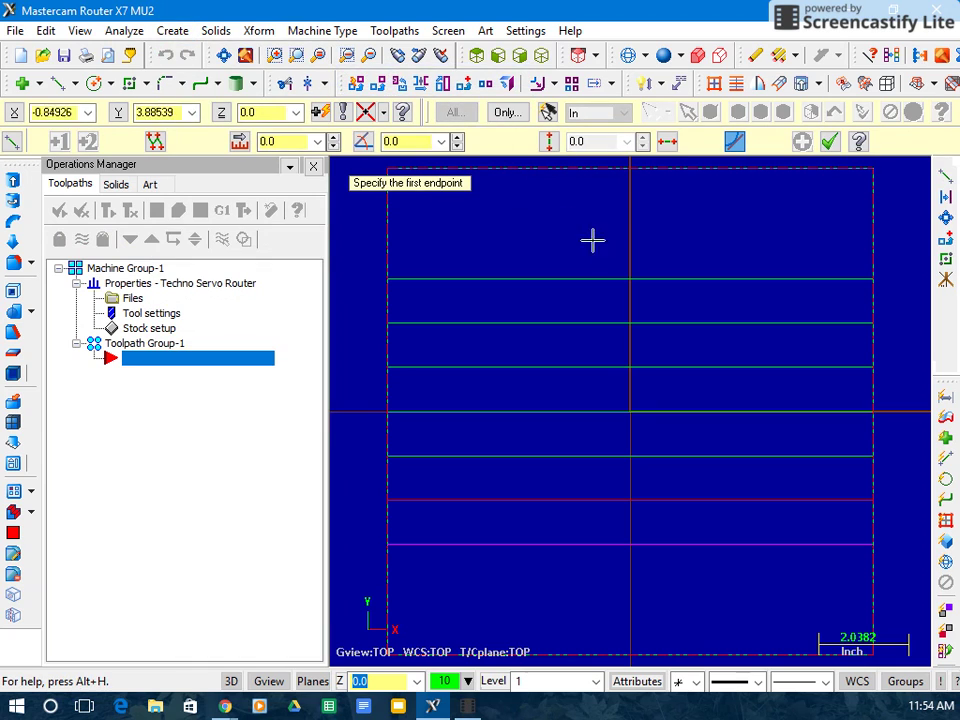
{"action": "left_click", "coordinate": [631, 281]}
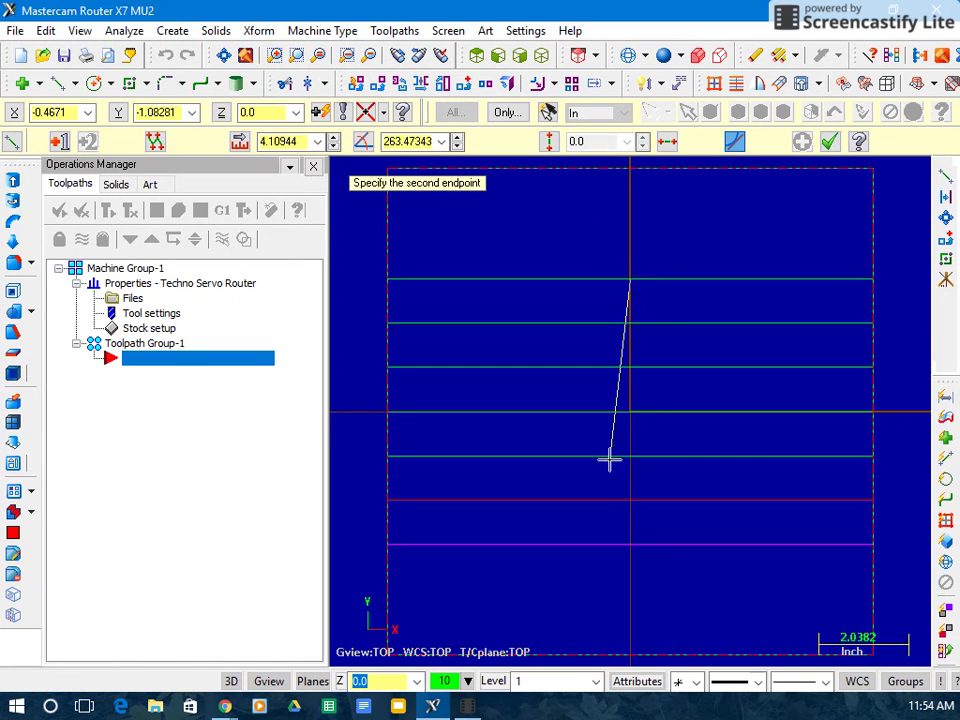
{"action": "left_click", "coordinate": [630, 545]}
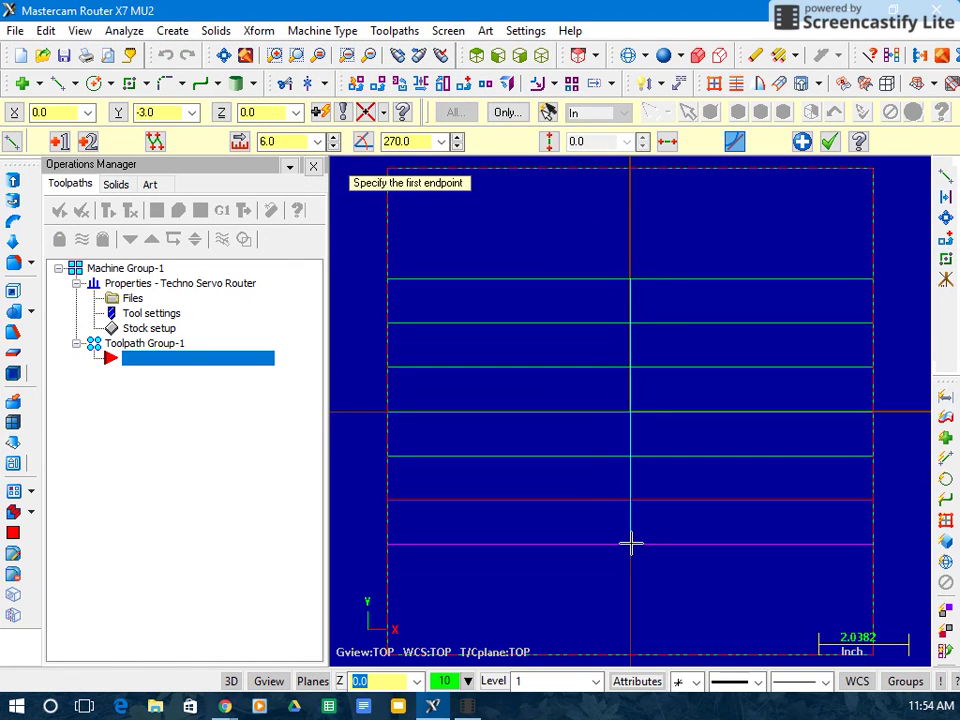
{"action": "left_click", "coordinate": [830, 142]}
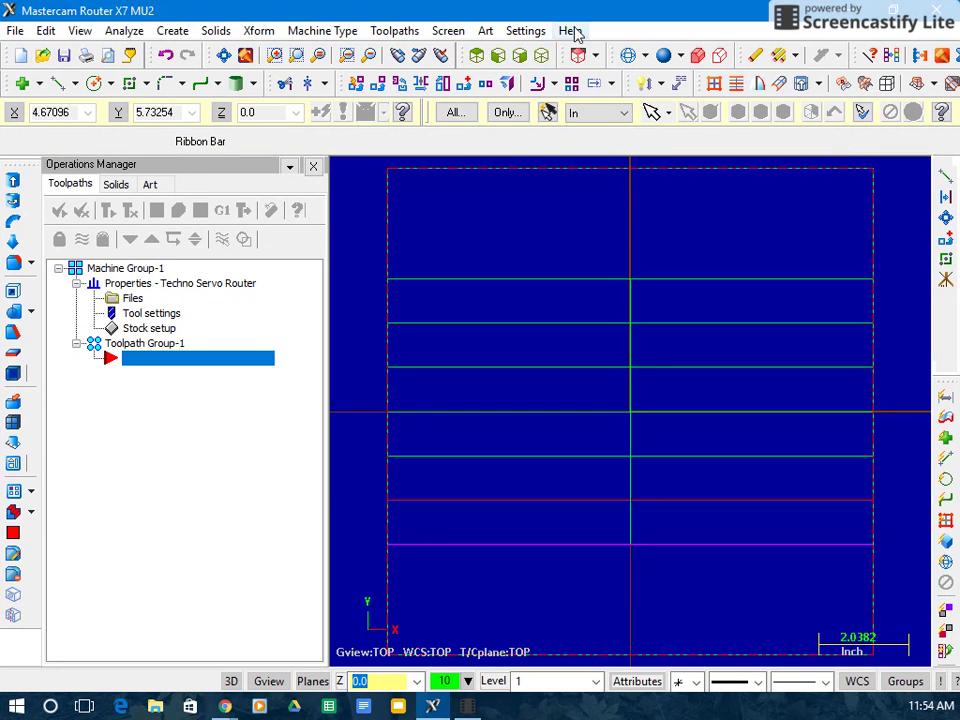
- Offset-copy the vertical centre line 1 inch leftward three times
{"action": "left_click", "coordinate": [268, 31]}
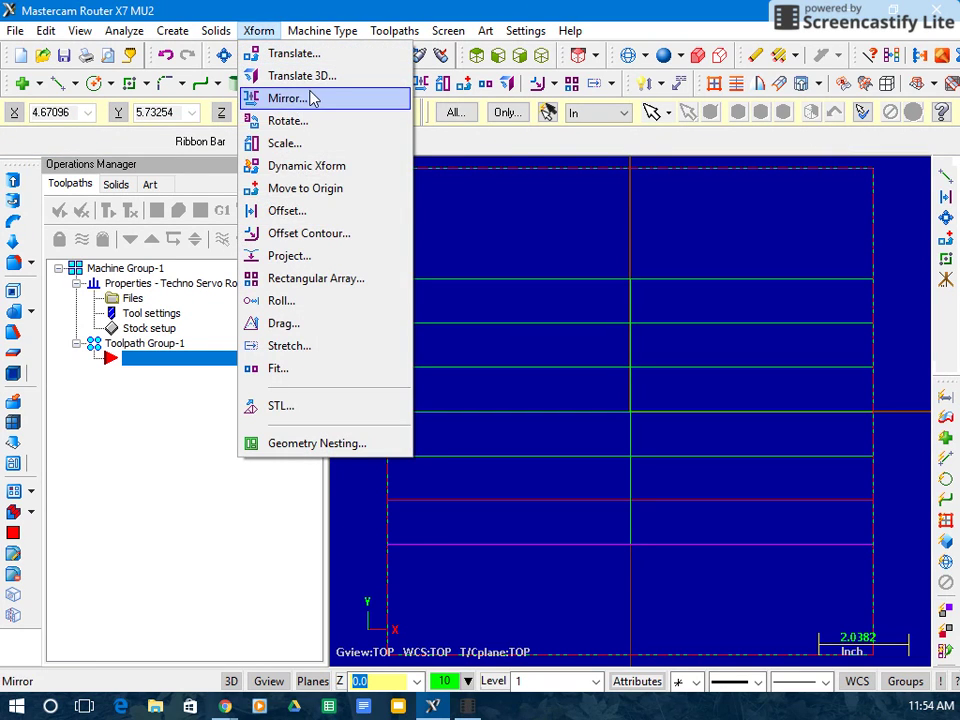
{"action": "left_click", "coordinate": [285, 211]}
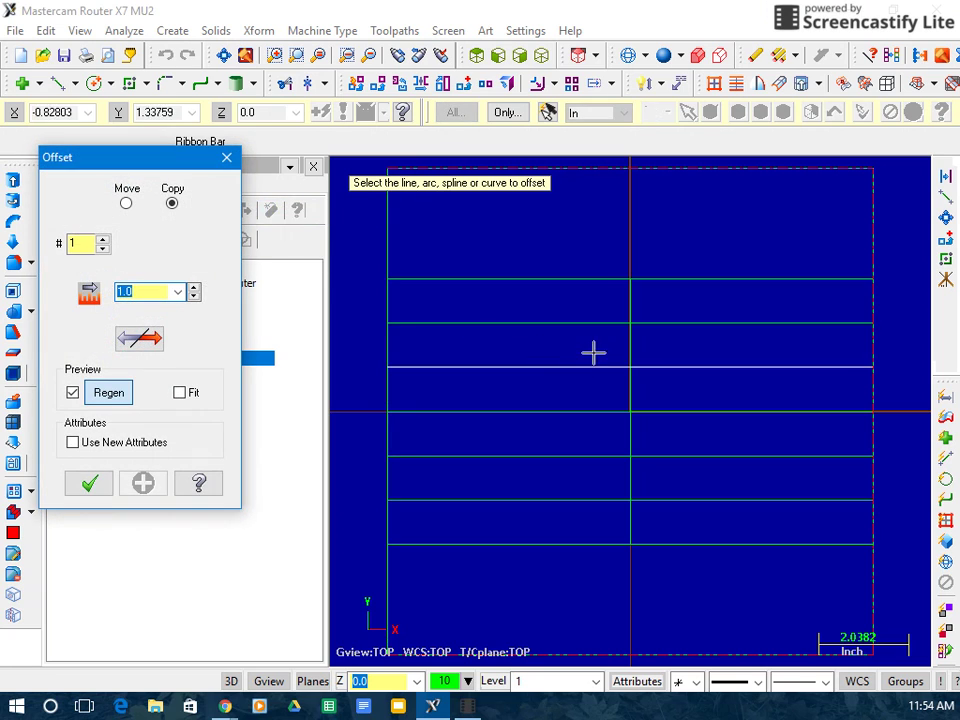
{"action": "left_click", "coordinate": [608, 322]}
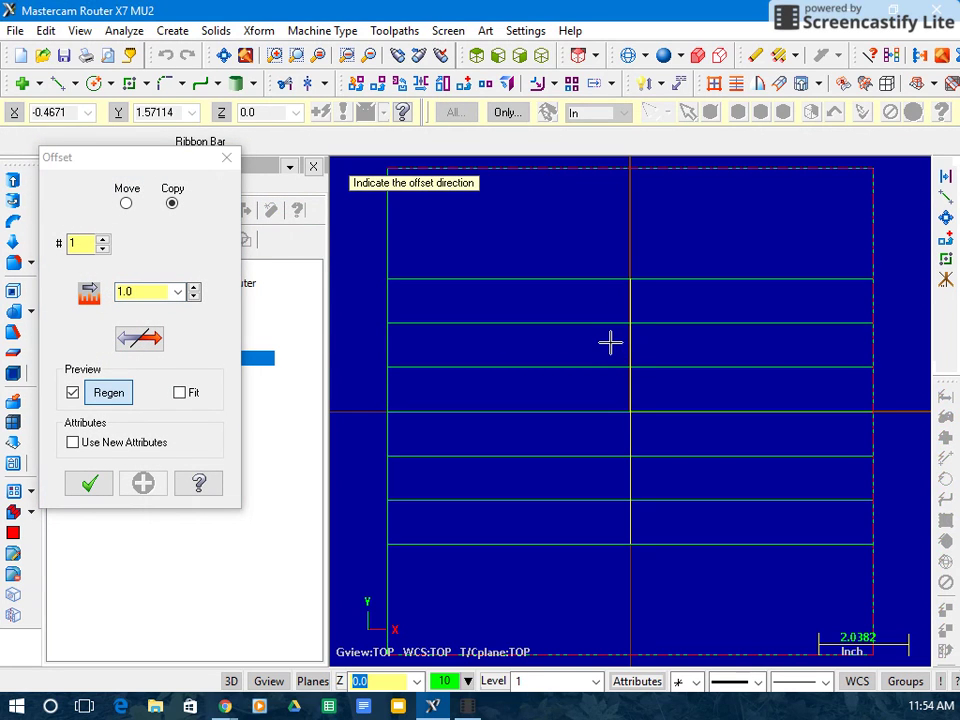
{"action": "left_click", "coordinate": [608, 343]}
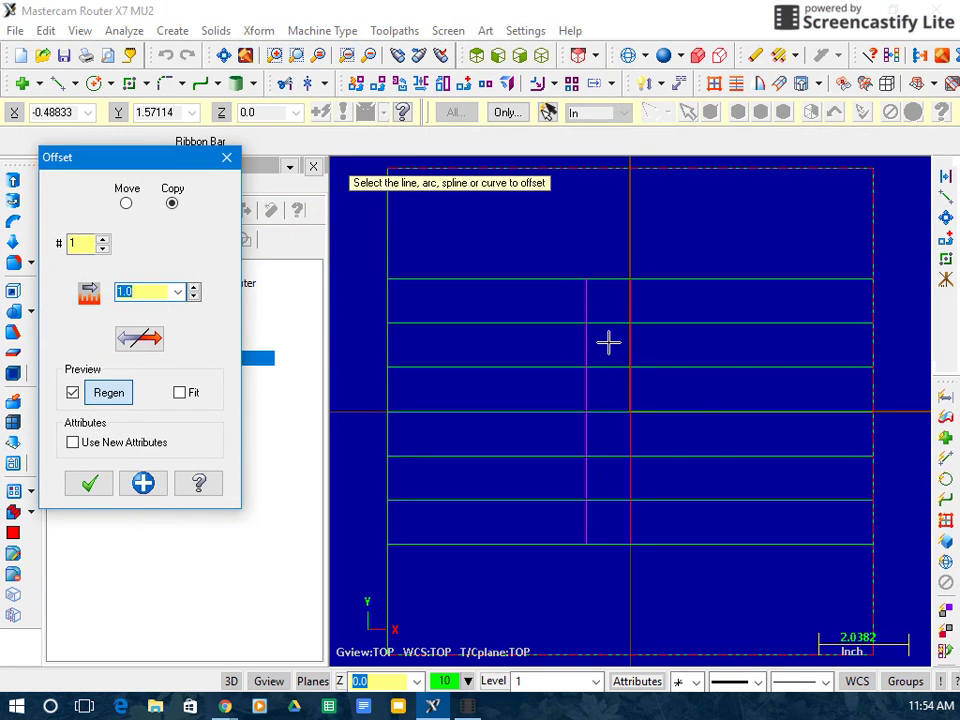
{"action": "left_click", "coordinate": [585, 346]}
{"action": "left_click", "coordinate": [546, 344]}
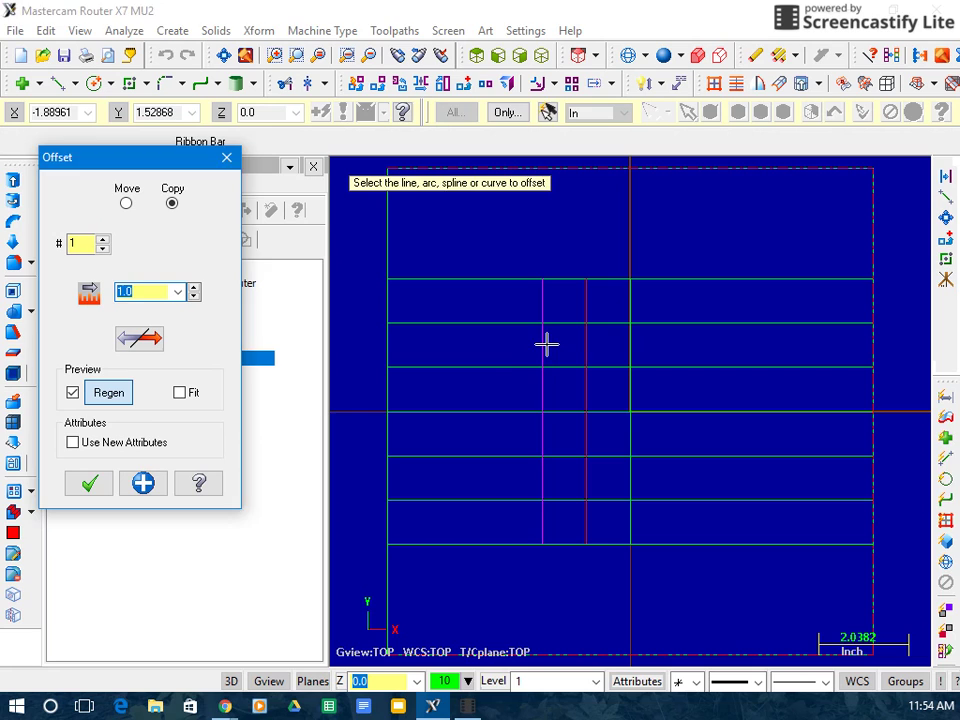
{"action": "left_click", "coordinate": [544, 344]}
{"action": "left_click", "coordinate": [465, 343]}
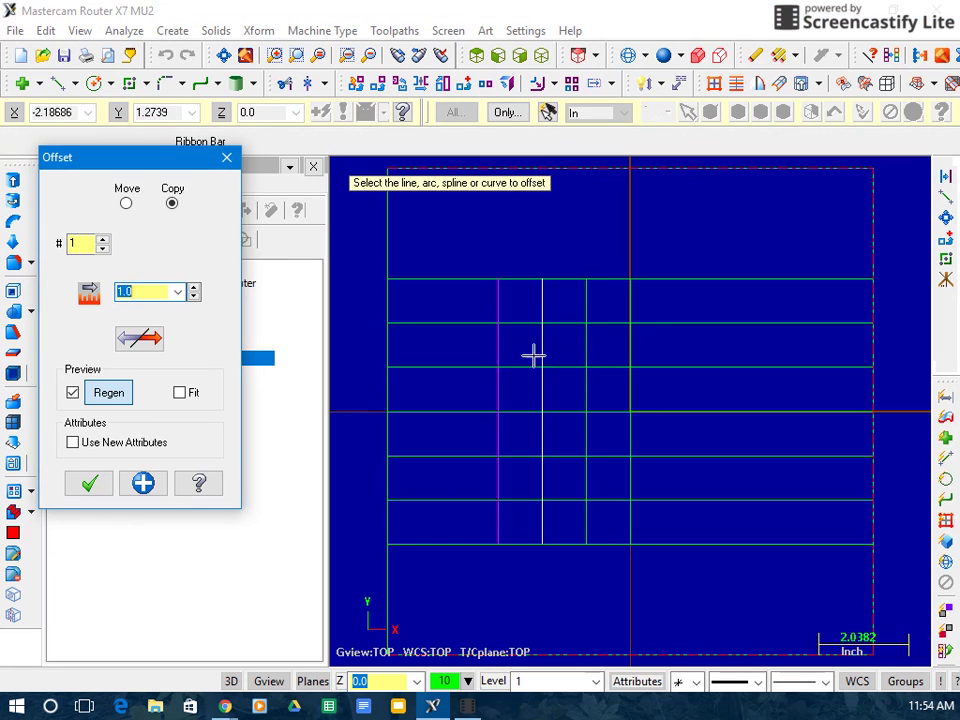
- Add three 1-inch offset vertical lines to the right of centre
{"action": "left_click", "coordinate": [631, 345]}
{"action": "left_click", "coordinate": [705, 351]}
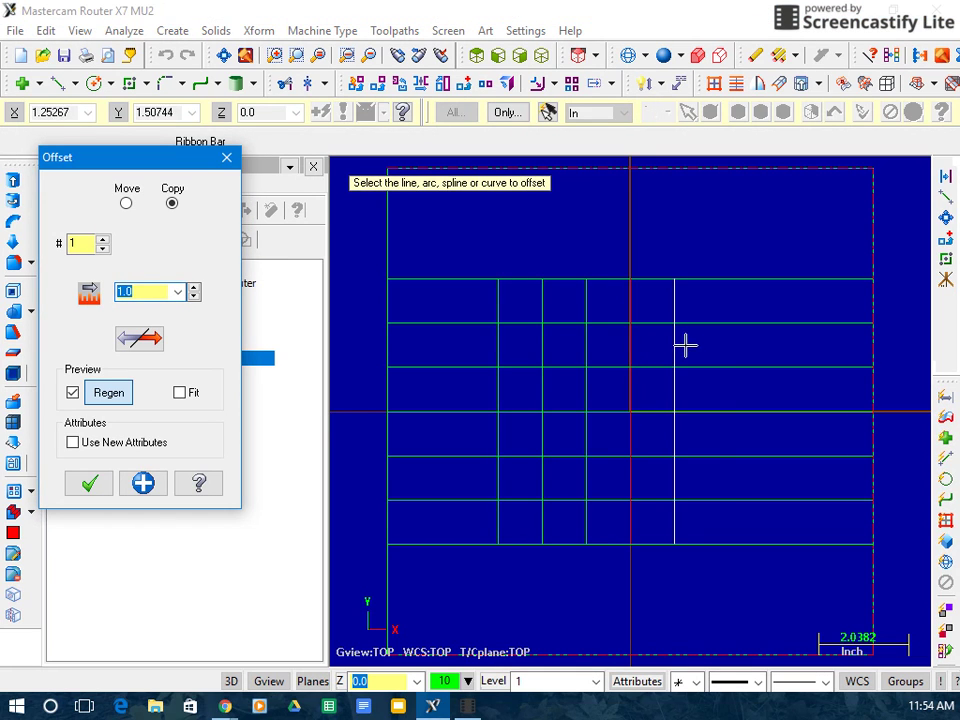
{"action": "left_click", "coordinate": [680, 346]}
{"action": "left_click", "coordinate": [708, 347]}
{"action": "left_click", "coordinate": [719, 349]}
{"action": "left_click", "coordinate": [745, 348]}
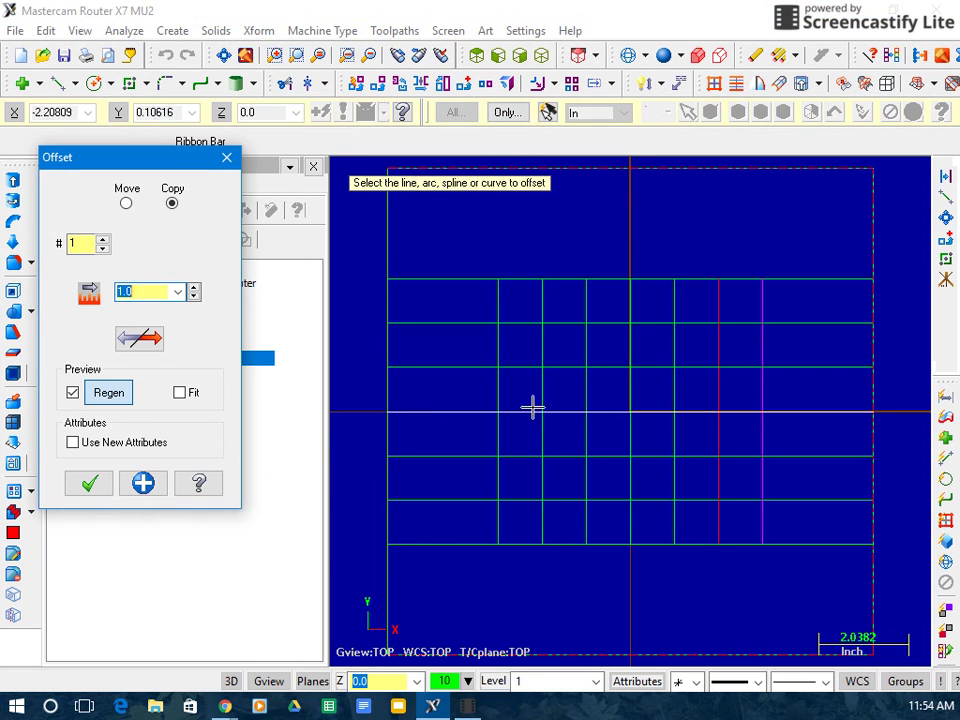
{"action": "left_click", "coordinate": [86, 484]}
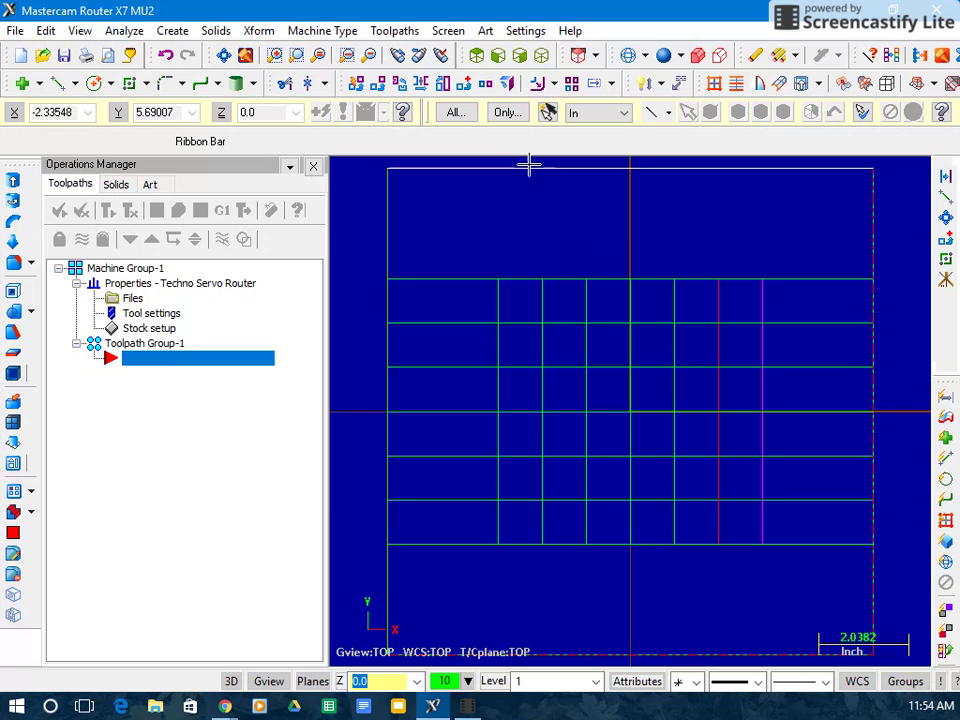
- Trim the top two grid lines back to the third and fifth vertical lines
{"action": "left_click", "coordinate": [286, 84]}
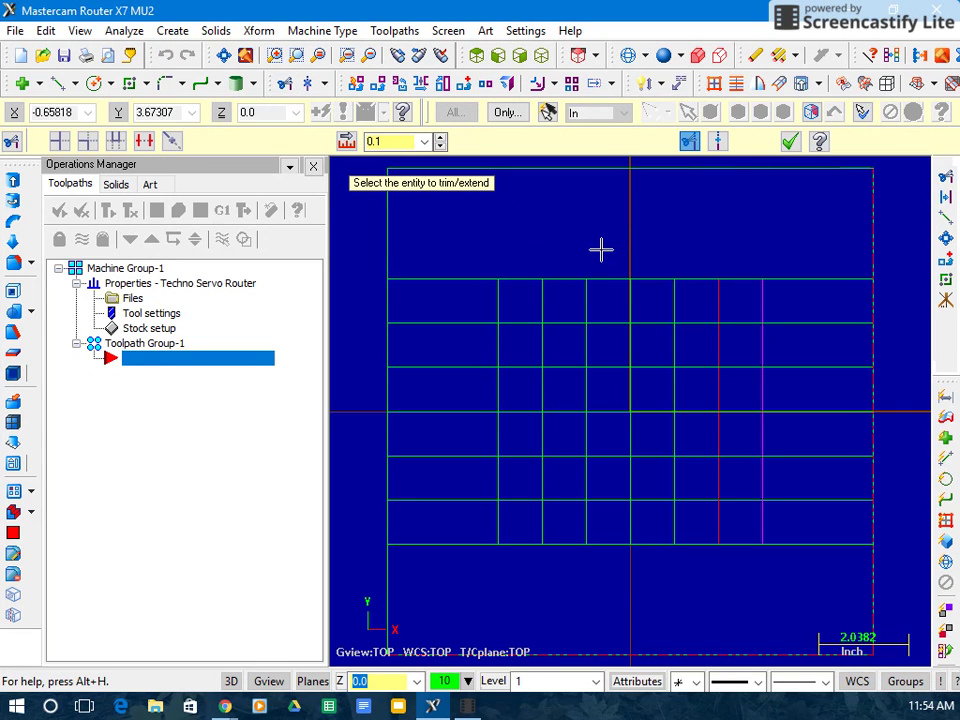
{"action": "left_click", "coordinate": [600, 280]}
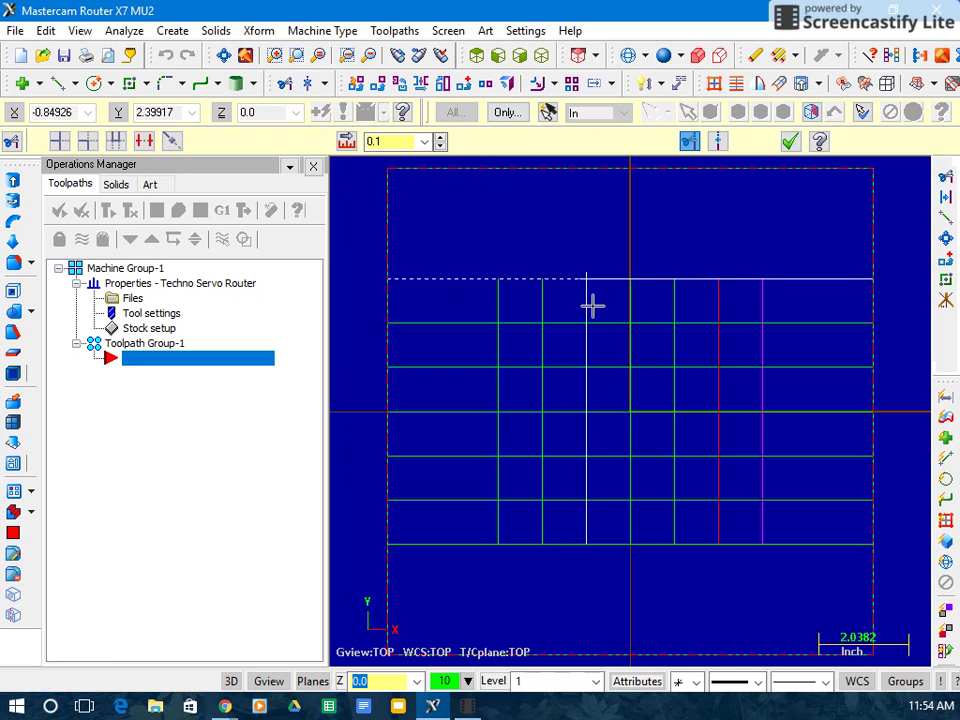
{"action": "left_click", "coordinate": [590, 305]}
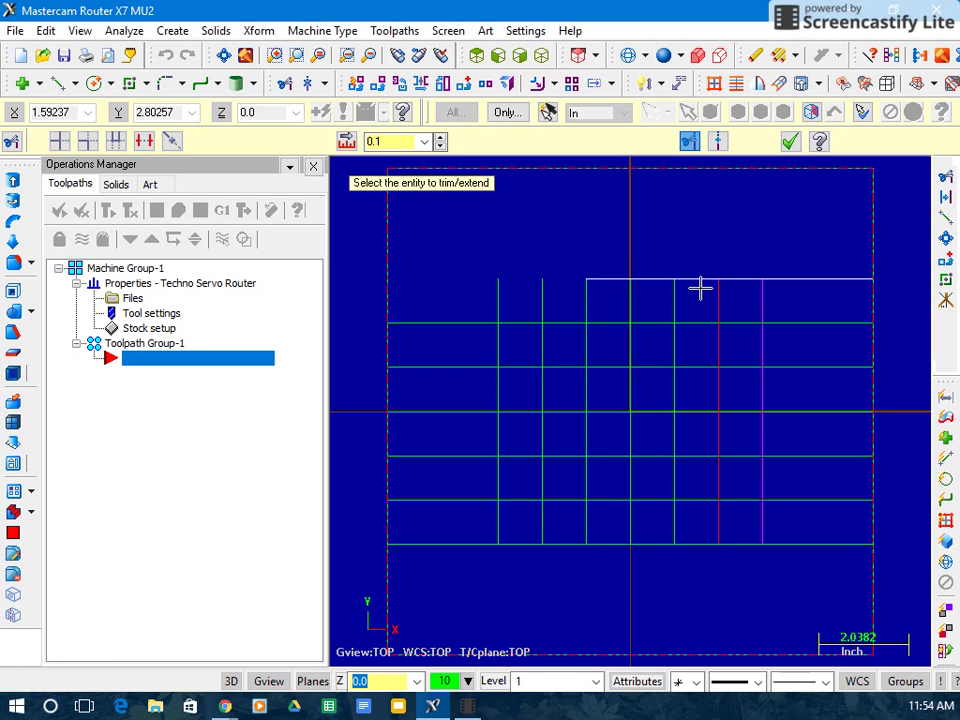
{"action": "left_click", "coordinate": [655, 285]}
{"action": "left_click", "coordinate": [663, 303]}
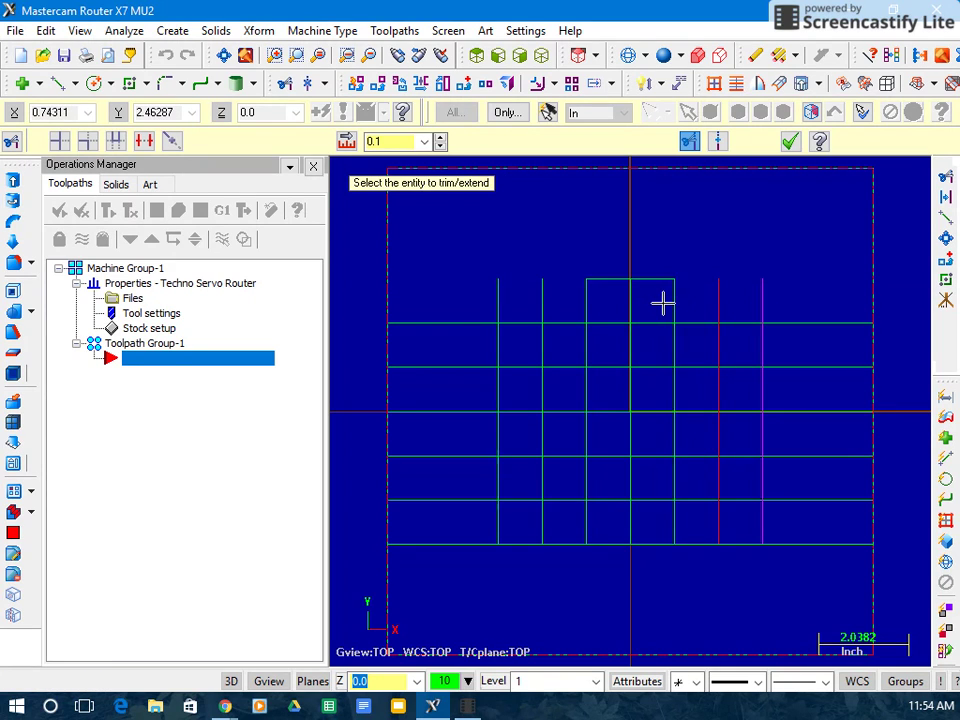
{"action": "left_click", "coordinate": [617, 325]}
{"action": "left_click", "coordinate": [591, 346]}
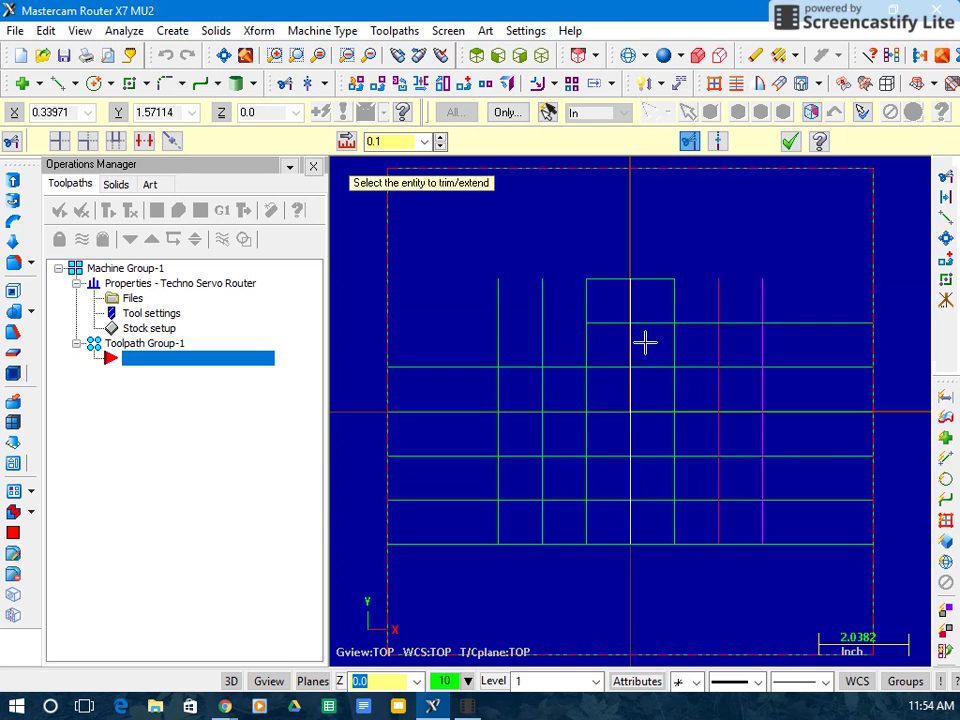
{"action": "left_click", "coordinate": [651, 326]}
{"action": "left_click", "coordinate": [664, 347]}
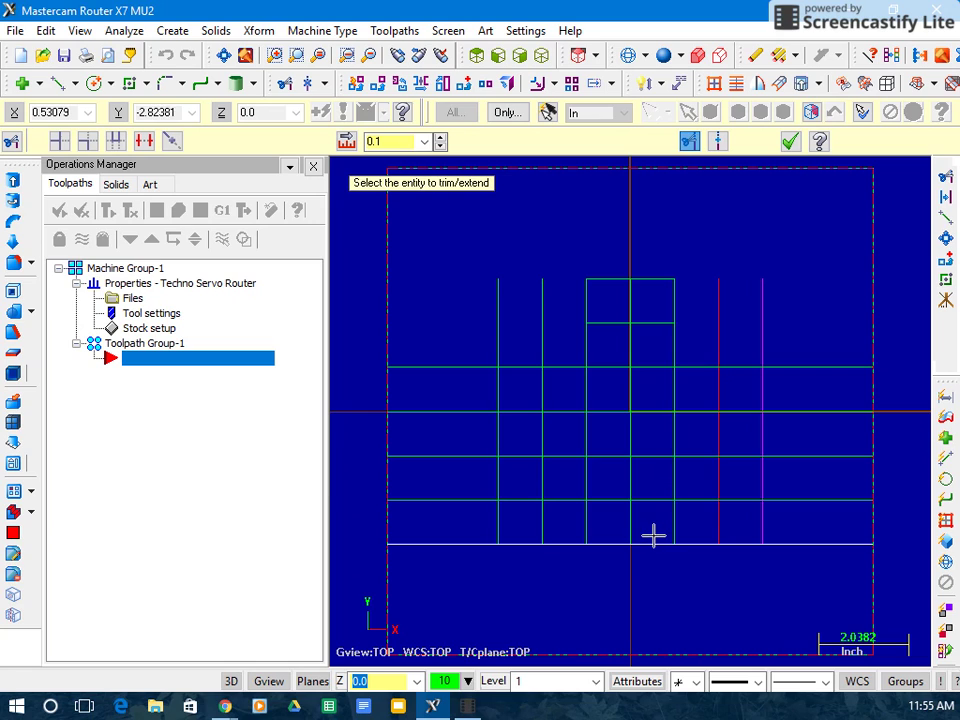
- Trim the bottom two grid lines back to the central column's edges
{"action": "left_click", "coordinate": [652, 543]}
{"action": "left_click", "coordinate": [662, 526]}
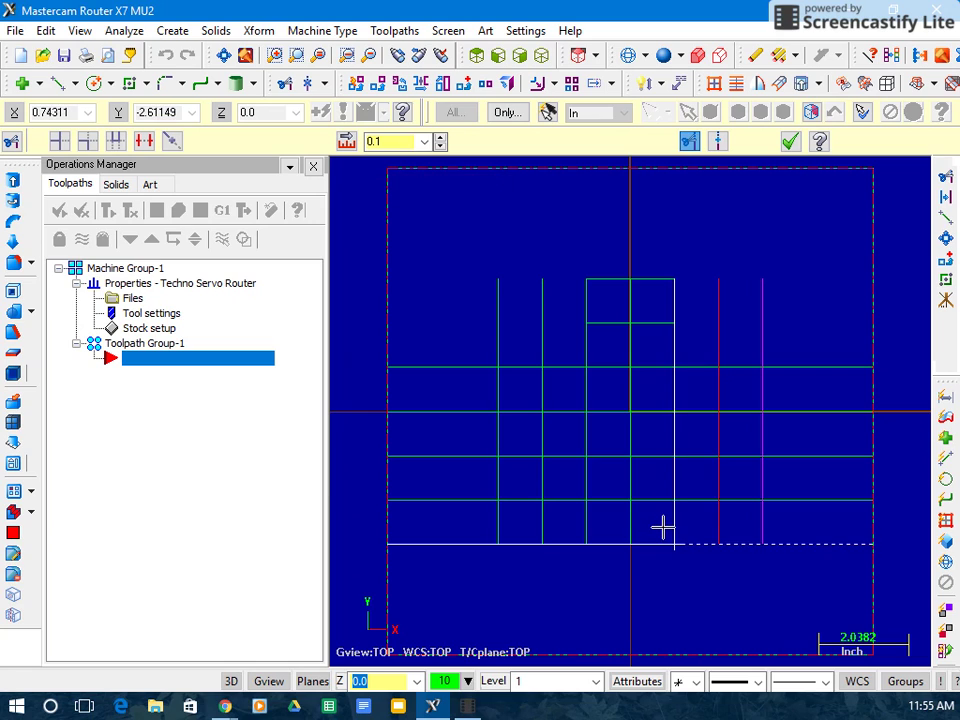
{"action": "left_click", "coordinate": [607, 538]}
{"action": "left_click", "coordinate": [596, 526]}
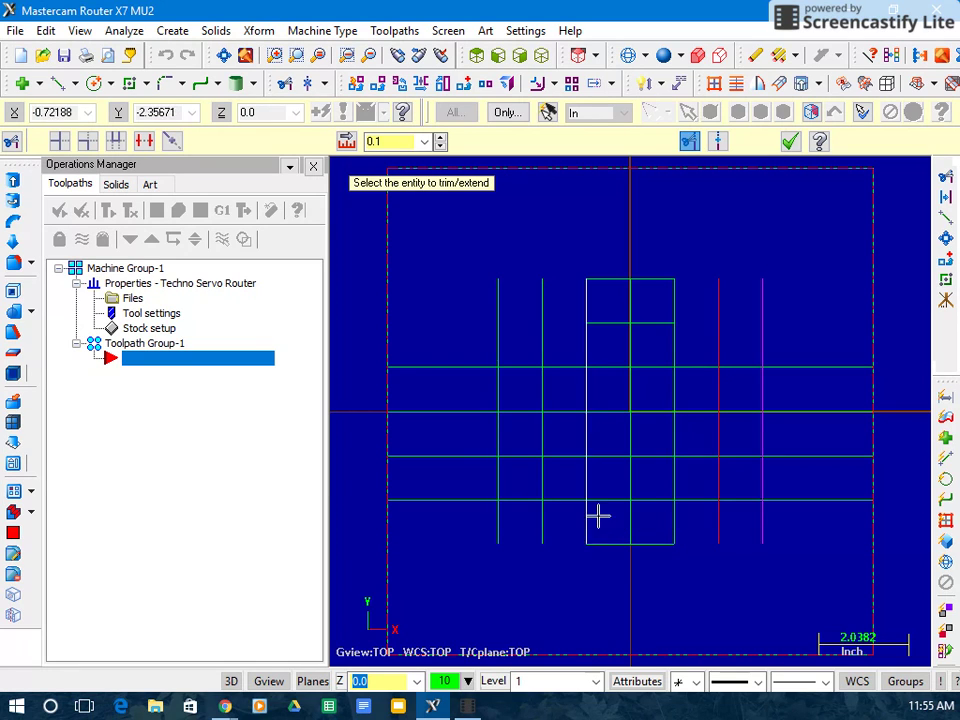
{"action": "left_click", "coordinate": [604, 493]}
{"action": "left_click", "coordinate": [591, 478]}
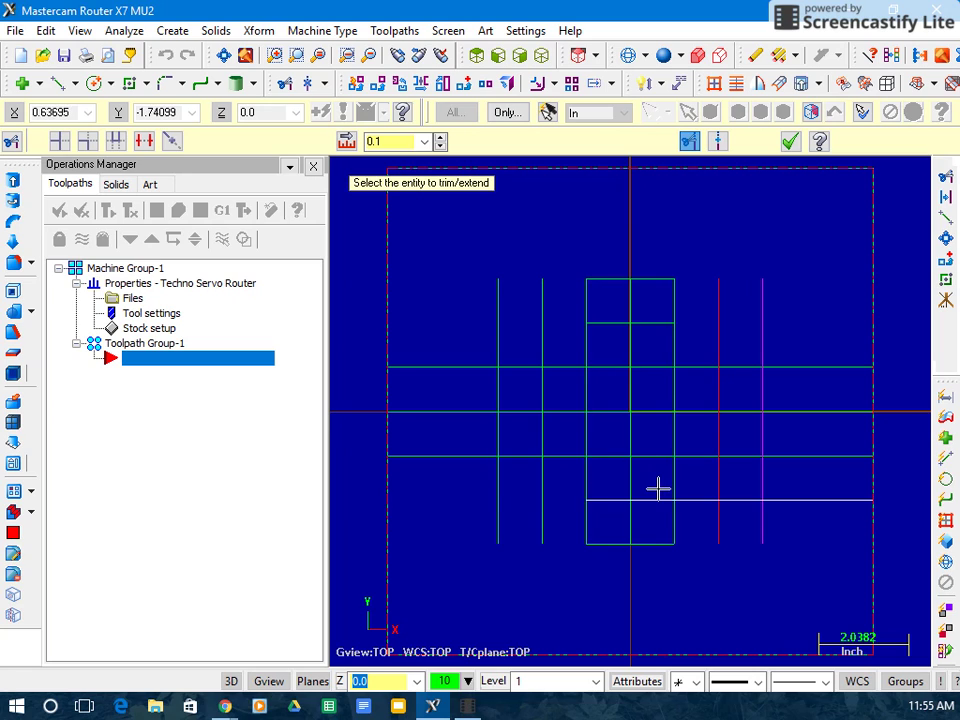
{"action": "left_click", "coordinate": [669, 481]}
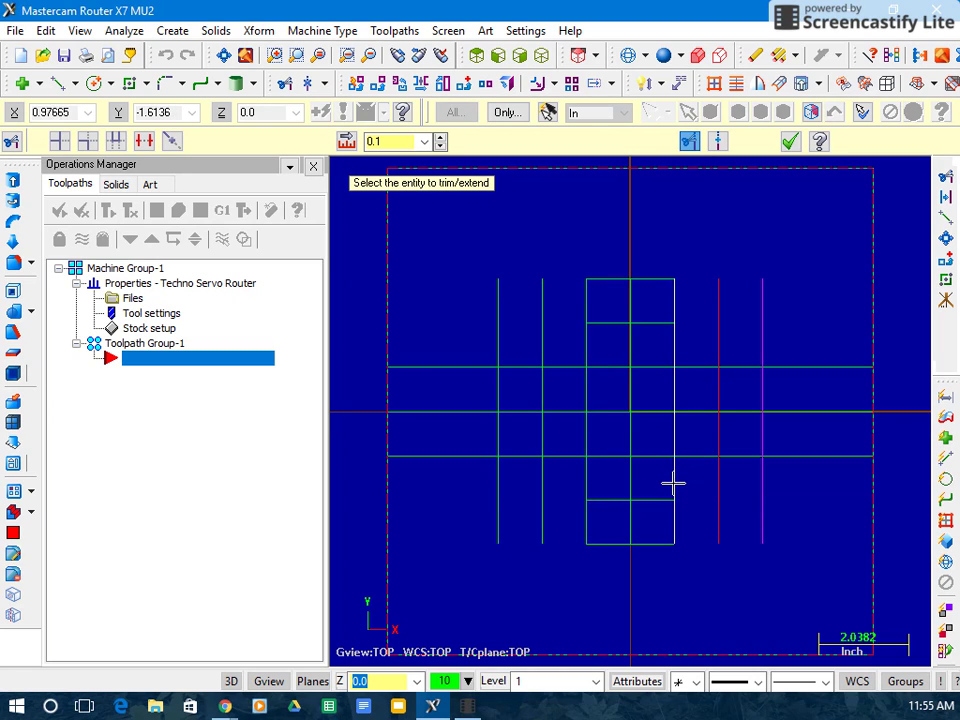
- Trim the middle rows' overhanging ends back to the outermost vertical lines
{"action": "left_click", "coordinate": [685, 458]}
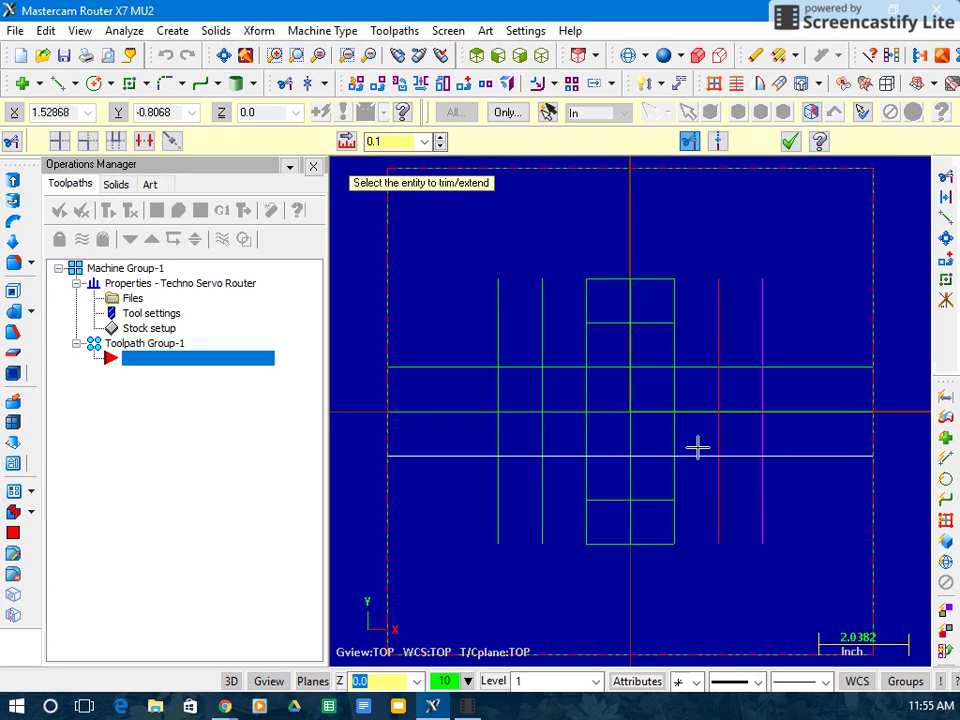
{"action": "left_click", "coordinate": [751, 437]}
{"action": "left_click", "coordinate": [756, 402]}
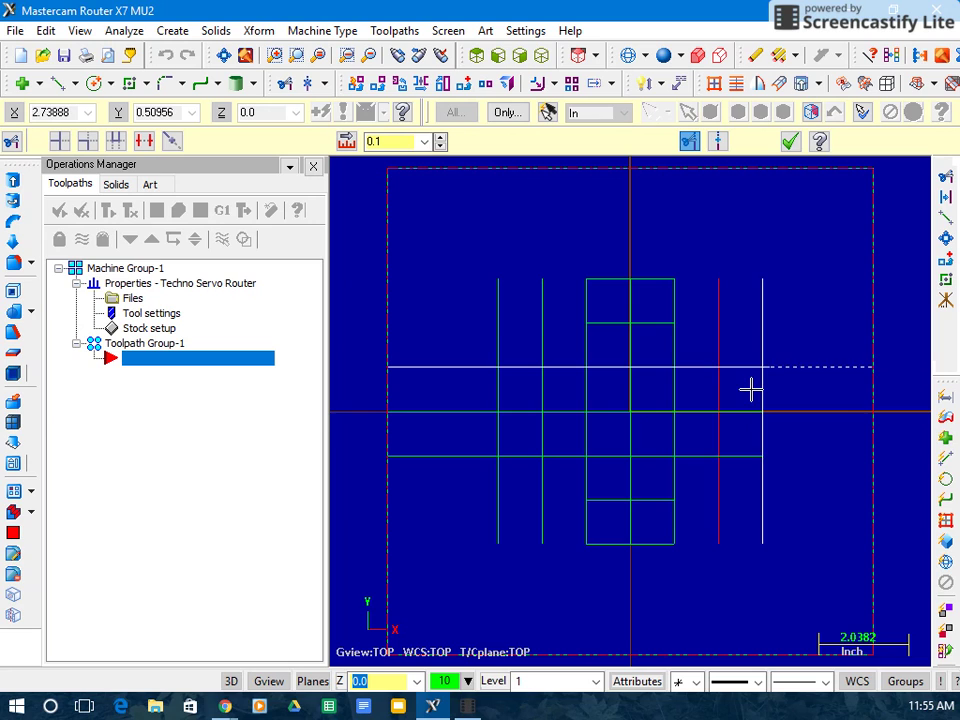
{"action": "left_click", "coordinate": [748, 390]}
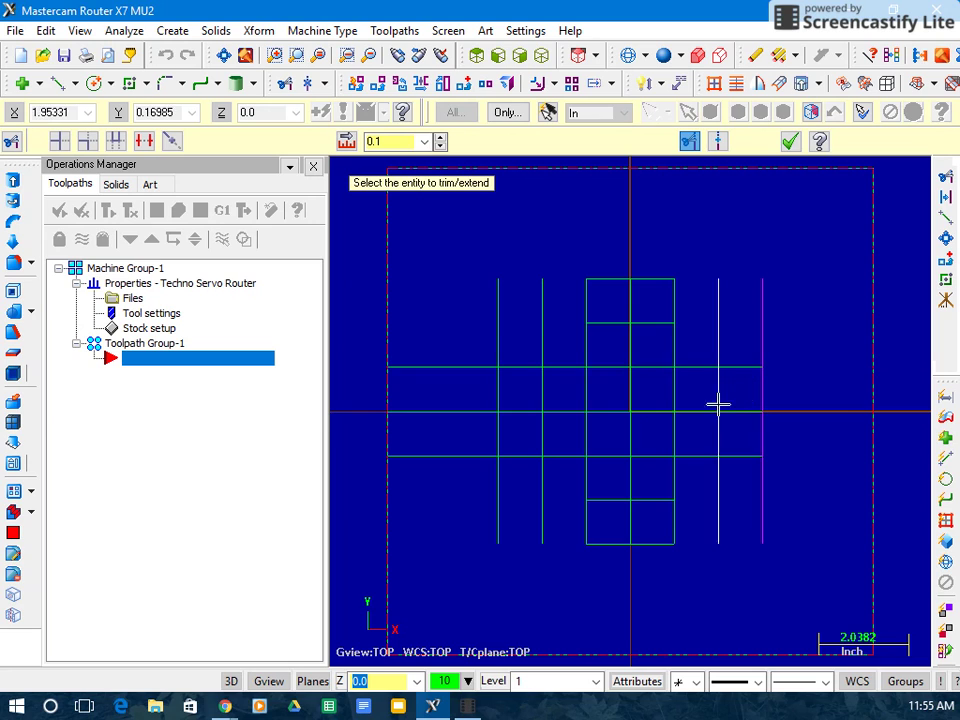
{"action": "left_click", "coordinate": [513, 386]}
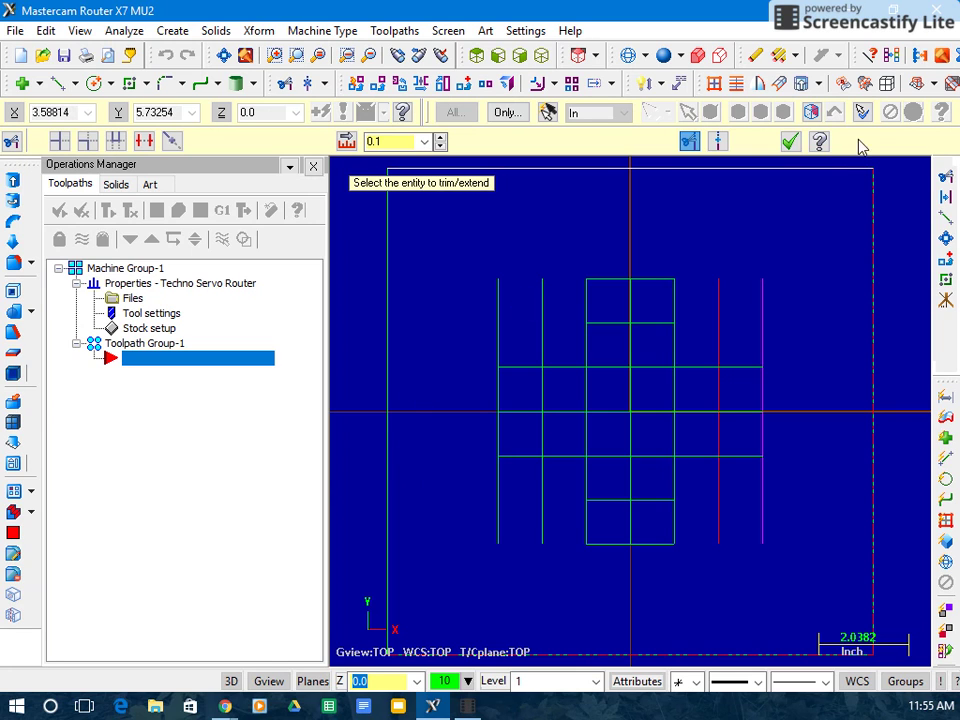
{"action": "left_click", "coordinate": [790, 142]}
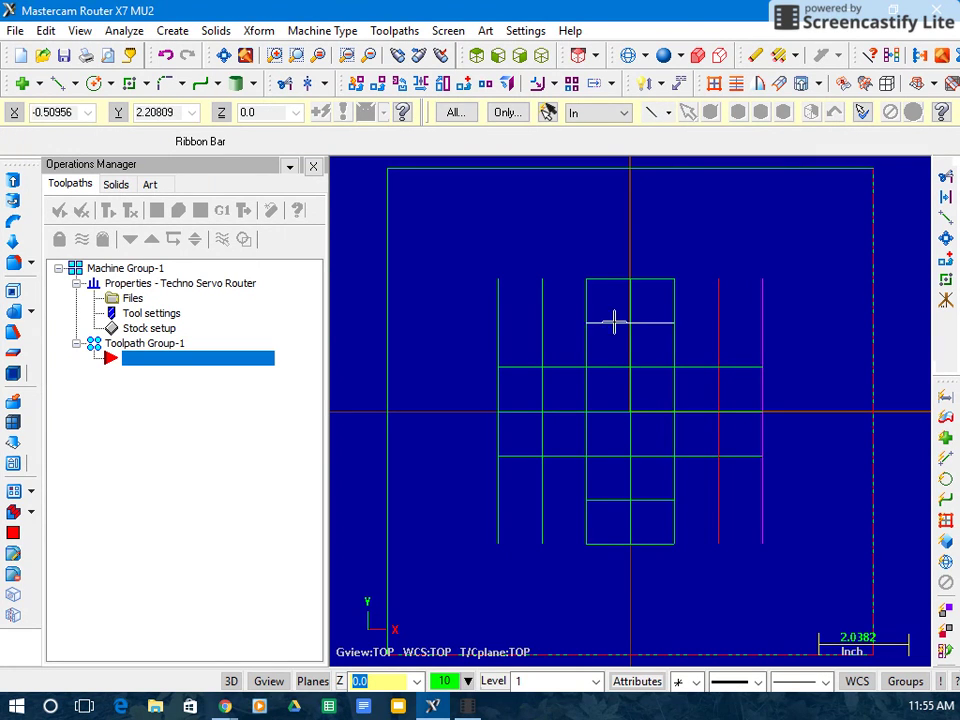
- Start a Drill toolpath with the NC file named 'holes'
{"action": "left_click", "coordinate": [394, 31]}
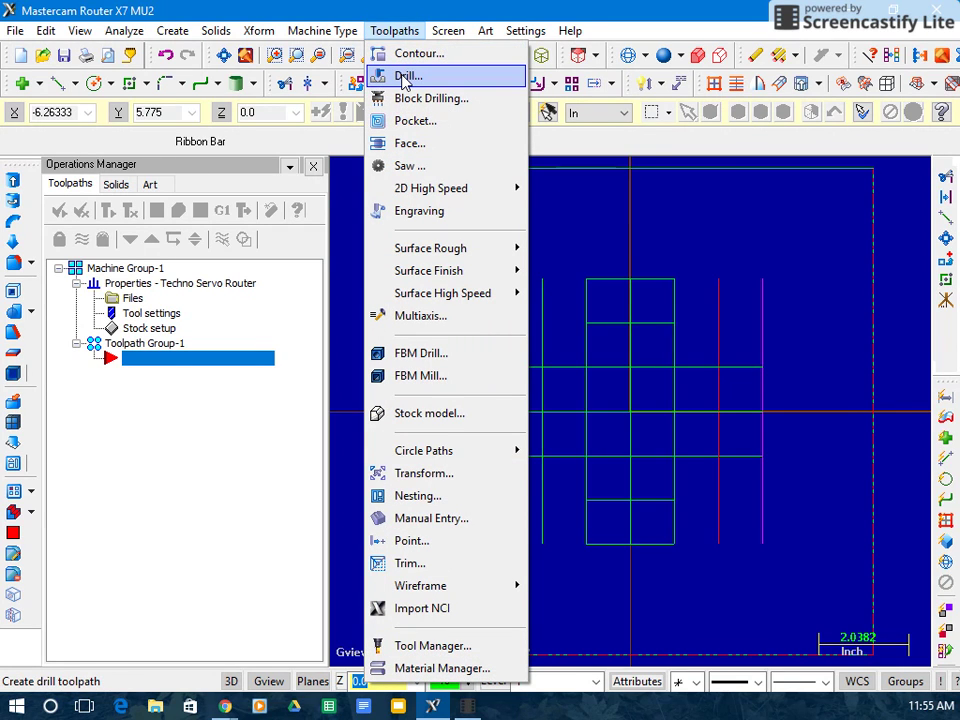
{"action": "left_click", "coordinate": [405, 77]}
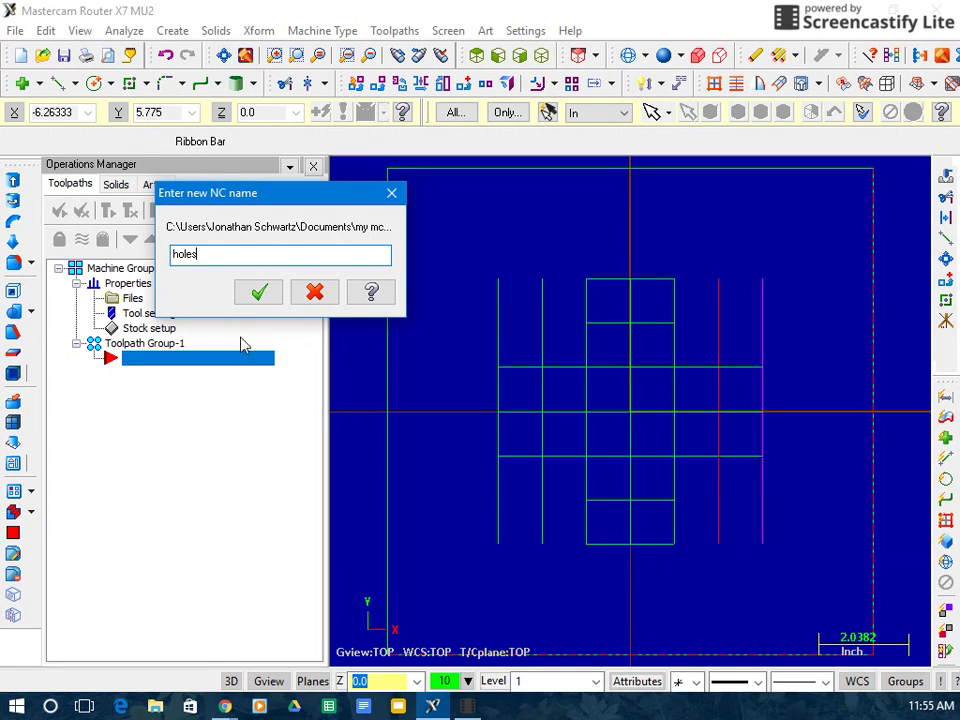
{"action": "left_click", "coordinate": [257, 294]}
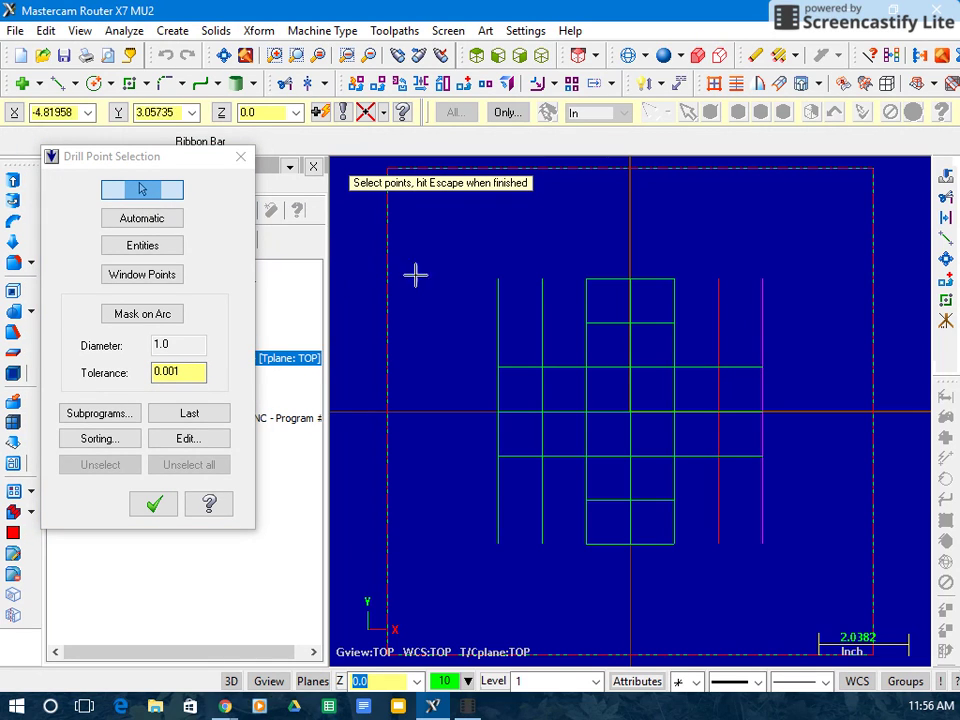
- Pick drill points at the grid intersections and line ends, 33 points in total
{"action": "left_click", "coordinate": [587, 279]}
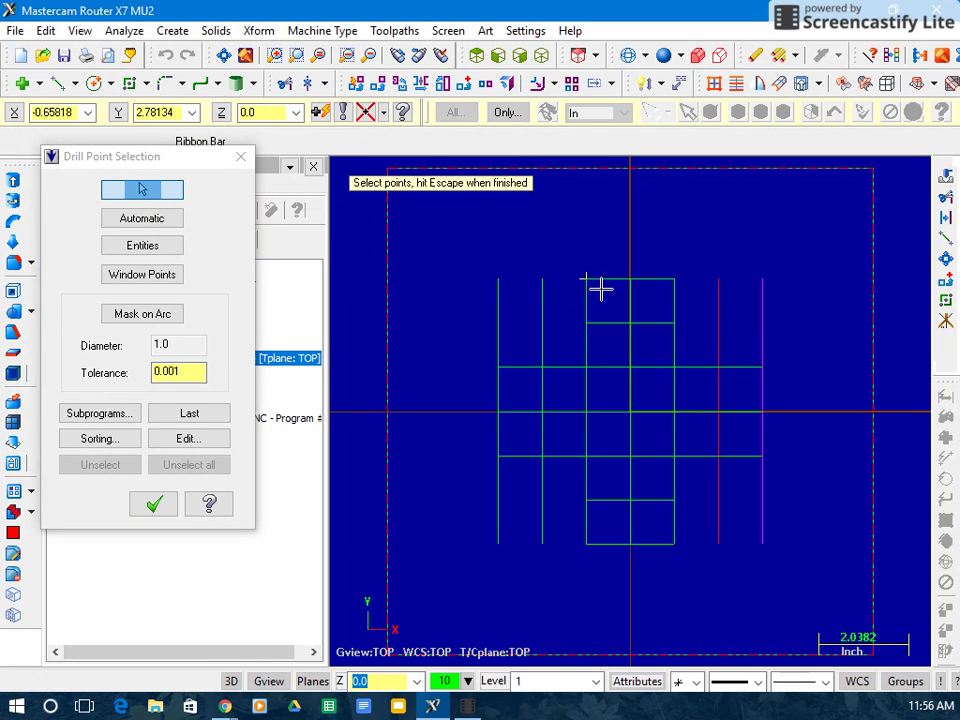
{"action": "left_click", "coordinate": [675, 279]}
{"action": "left_click", "coordinate": [675, 323]}
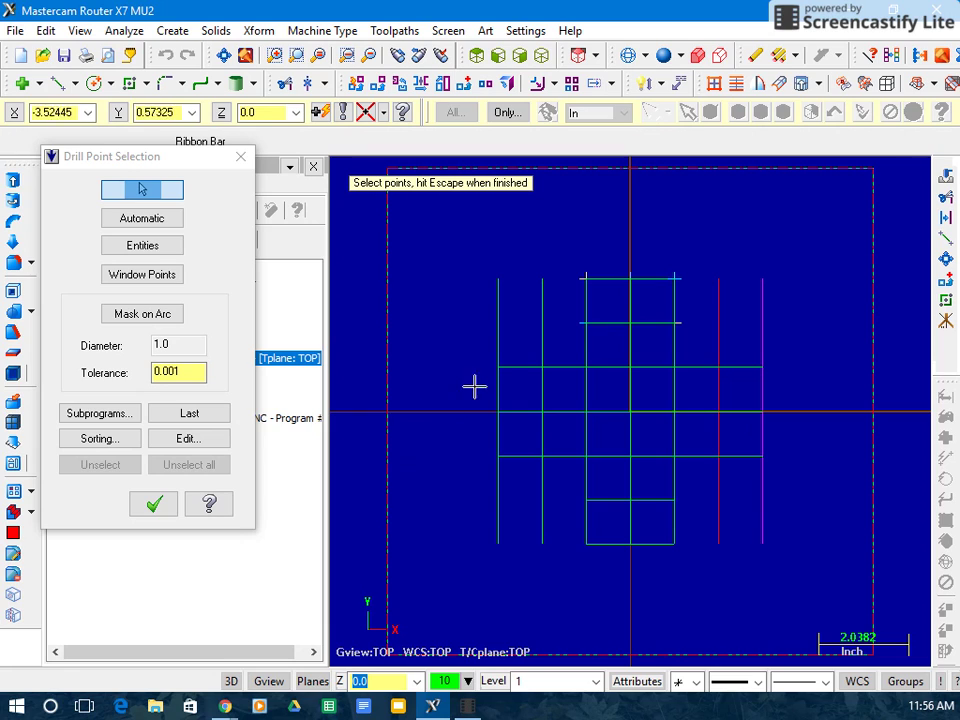
{"action": "left_click", "coordinate": [498, 368]}
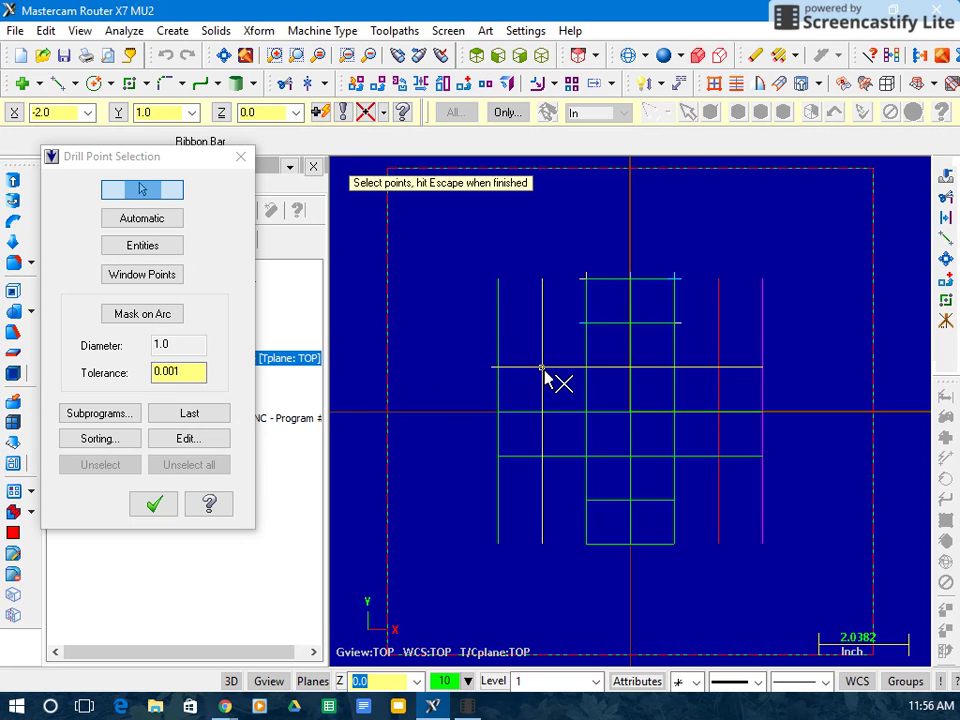
{"action": "left_click", "coordinate": [586, 368]}
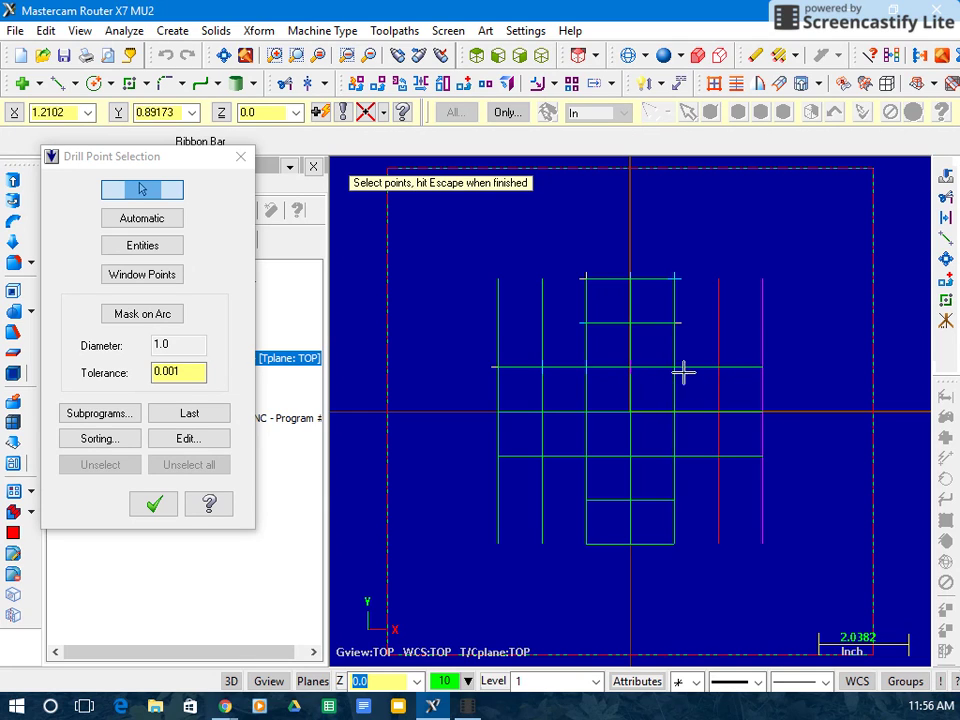
{"action": "left_click", "coordinate": [718, 368]}
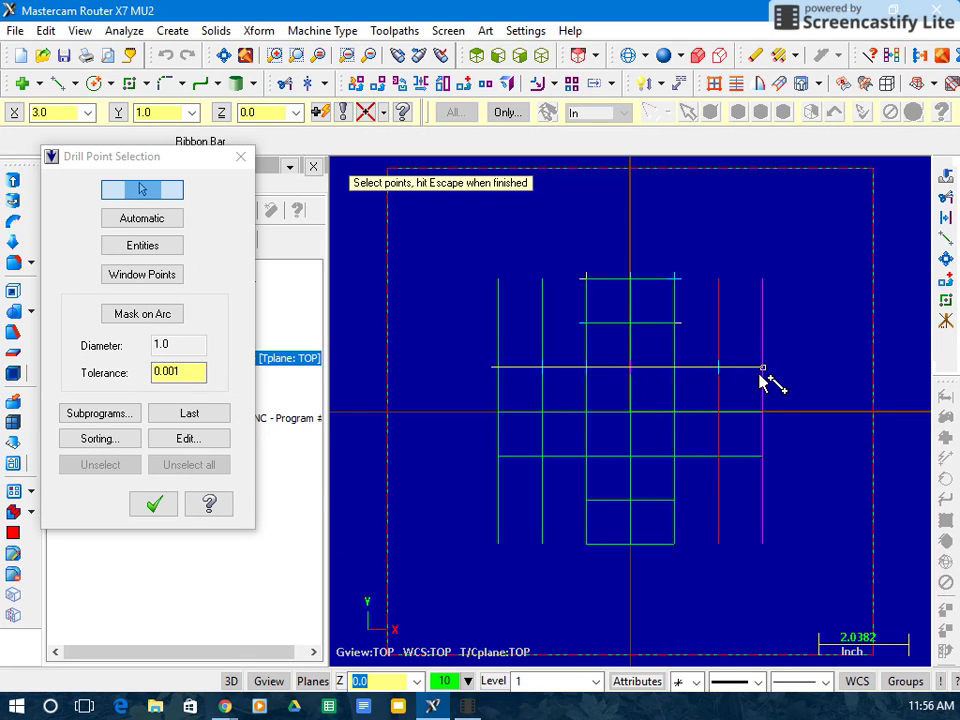
{"action": "left_click", "coordinate": [724, 413]}
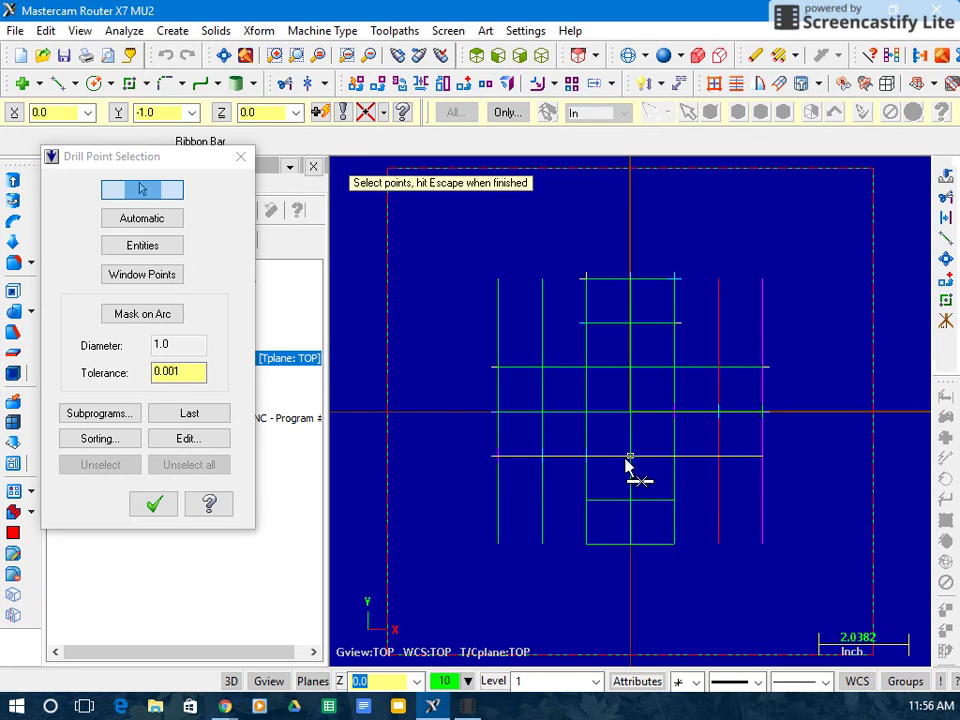
{"action": "left_click", "coordinate": [719, 456]}
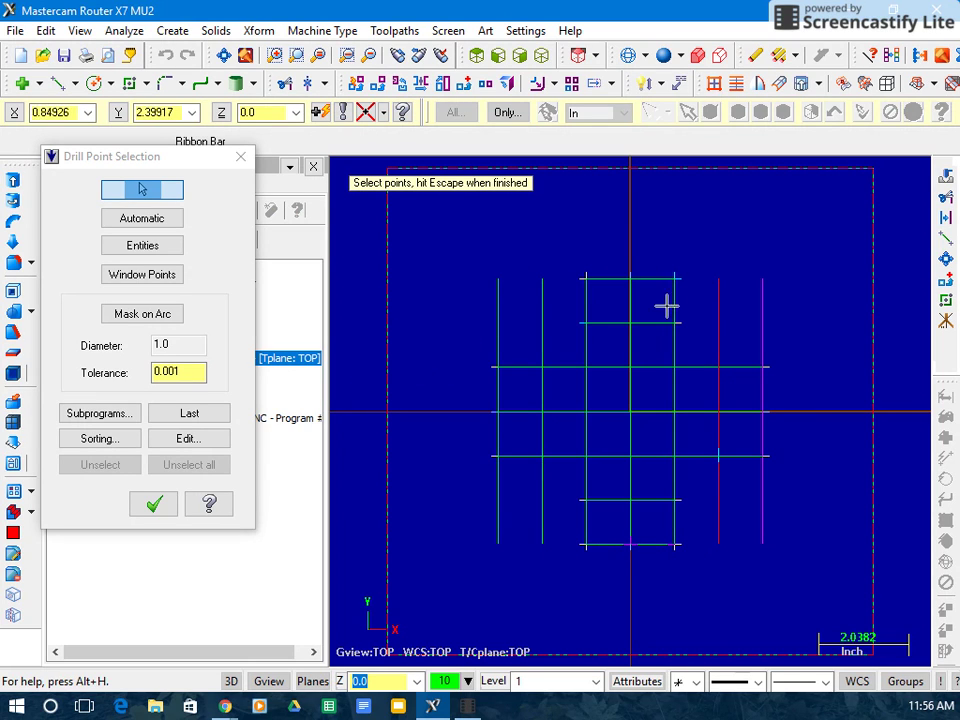
{"action": "left_click", "coordinate": [165, 508]}
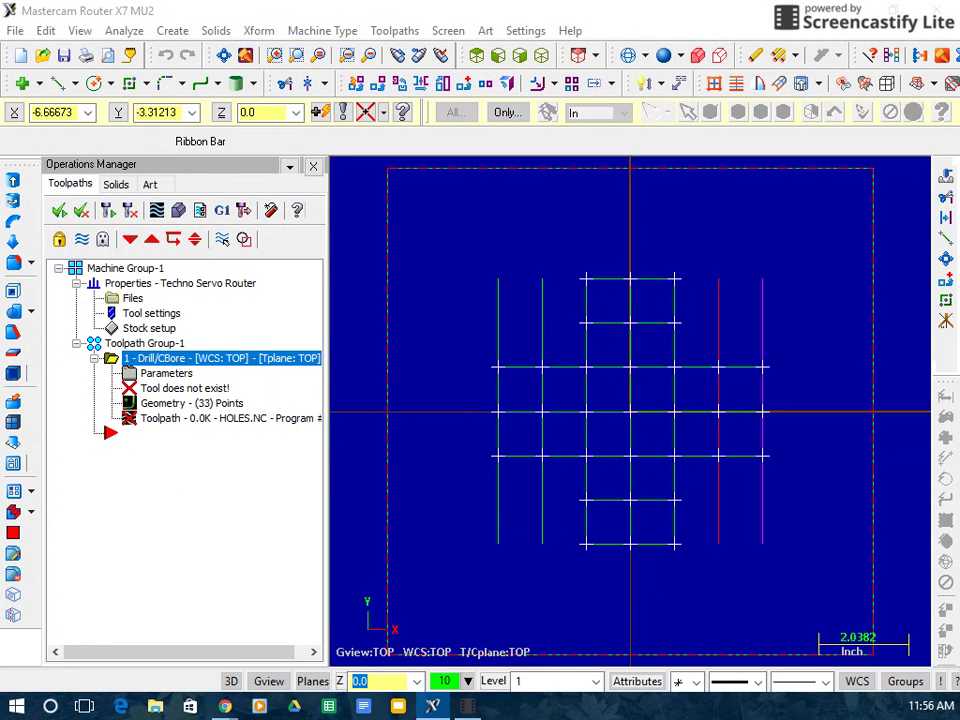
- Choose the 1/2 CENTERDRILL from the library as the drill tool, then view Cut Parameters
{"action": "left_click_drag", "start_coordinate": [20, 58], "coordinate": [550, 64]}
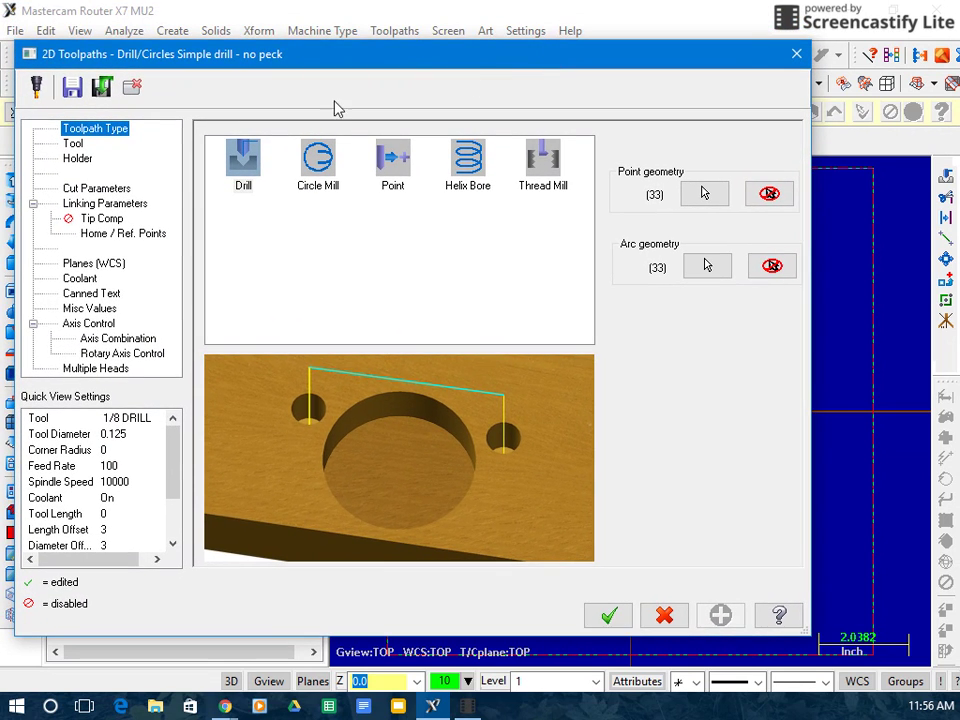
{"action": "left_click", "coordinate": [78, 145]}
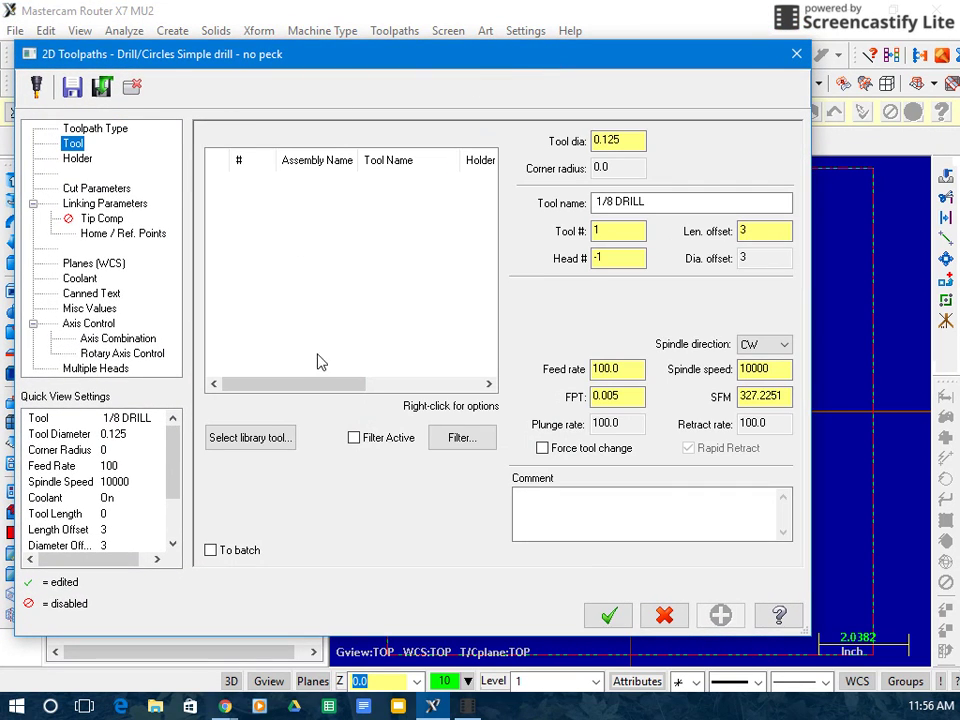
{"action": "left_click", "coordinate": [277, 443]}
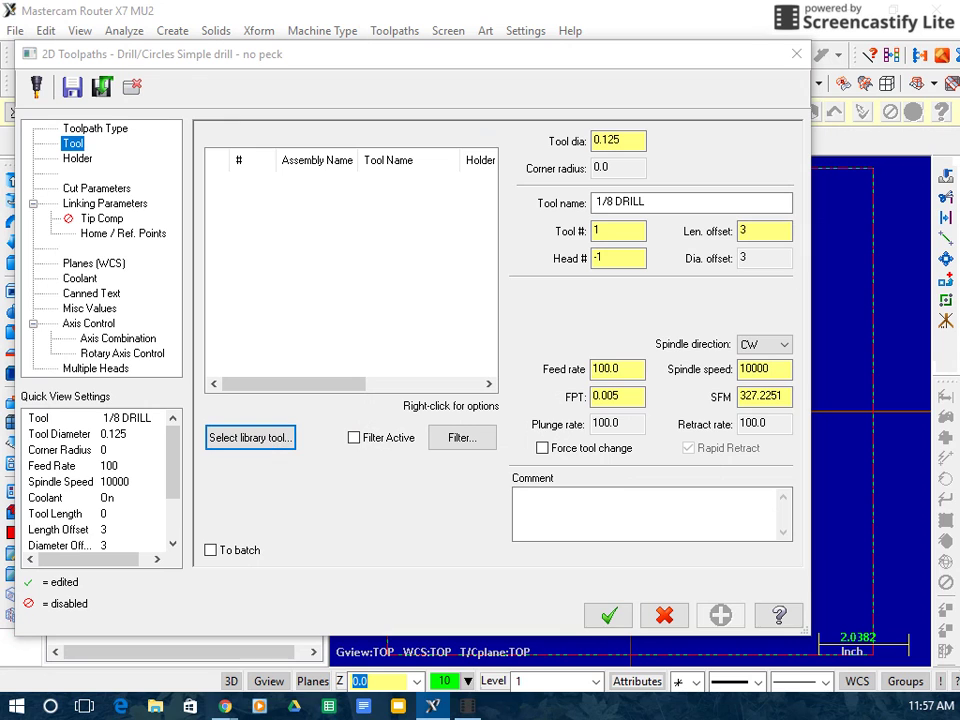
{"action": "left_click_drag", "start_coordinate": [326, 208], "coordinate": [540, 165]}
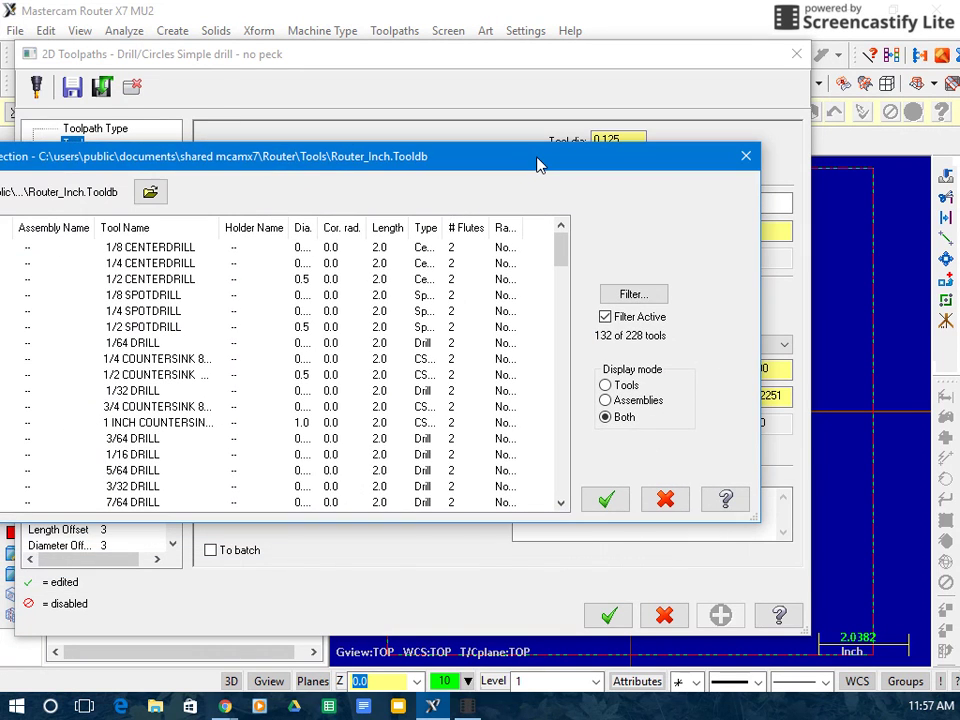
{"action": "left_click", "coordinate": [172, 282]}
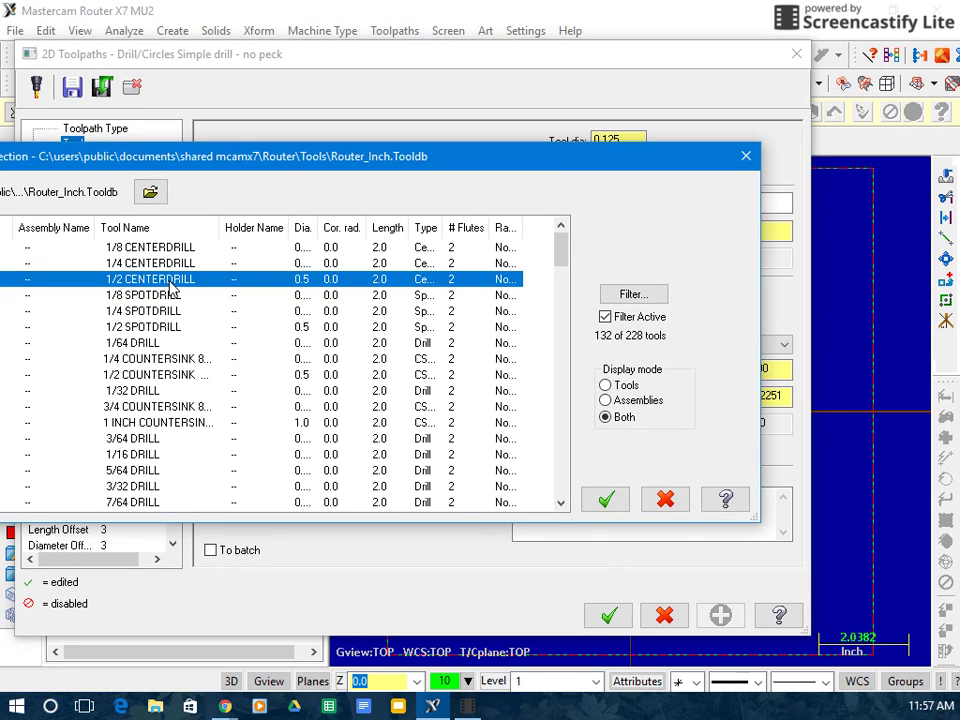
{"action": "left_click", "coordinate": [604, 499]}
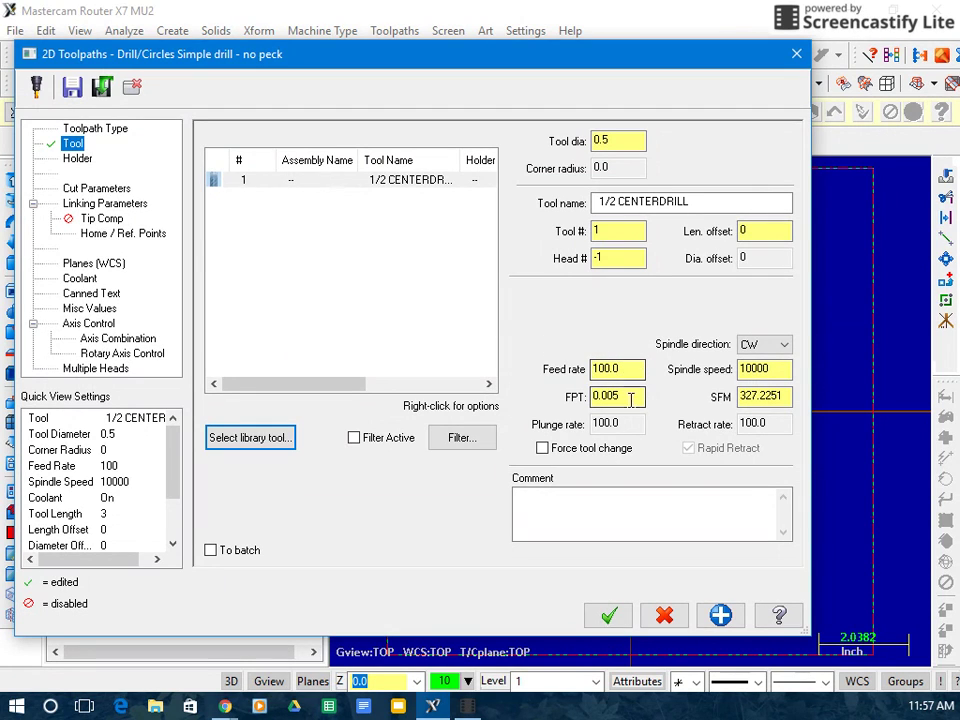
{"action": "left_click", "coordinate": [76, 159]}
{"action": "left_click", "coordinate": [90, 189]}
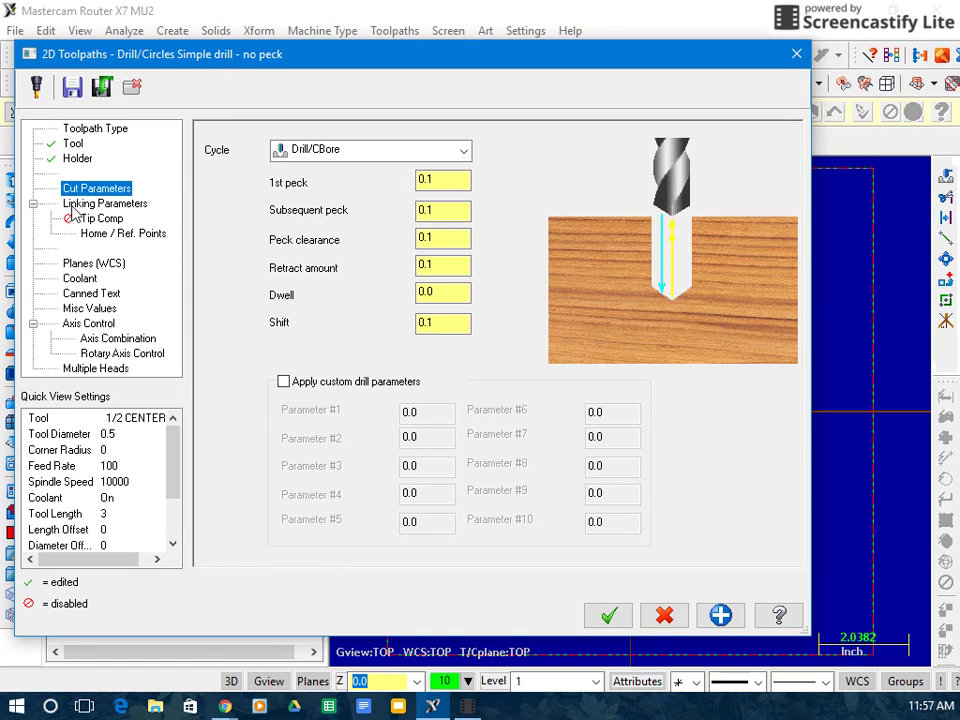
- Make top of stock and depth absolute with depth -0.2, and accept the drill toolpath
{"action": "left_click", "coordinate": [80, 204]}
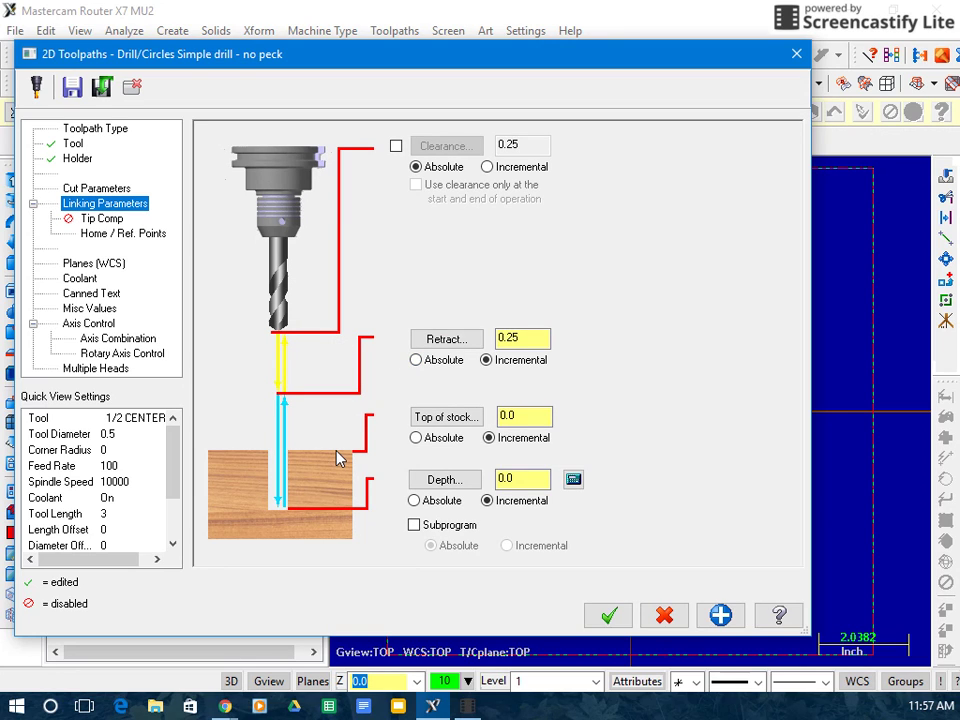
{"action": "left_click", "coordinate": [416, 360]}
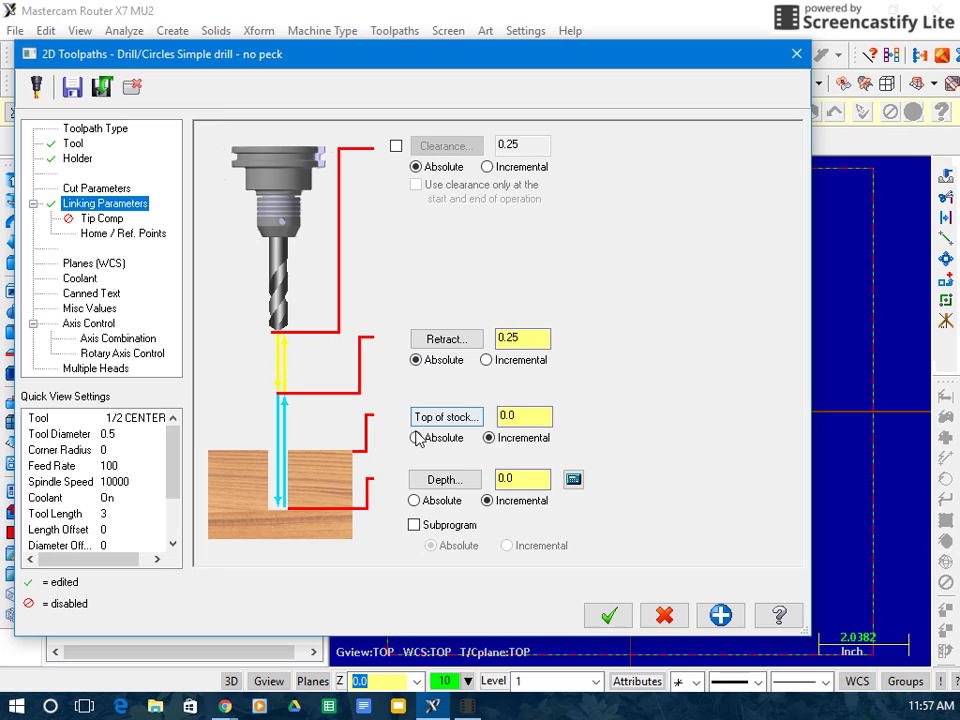
{"action": "left_click", "coordinate": [416, 438]}
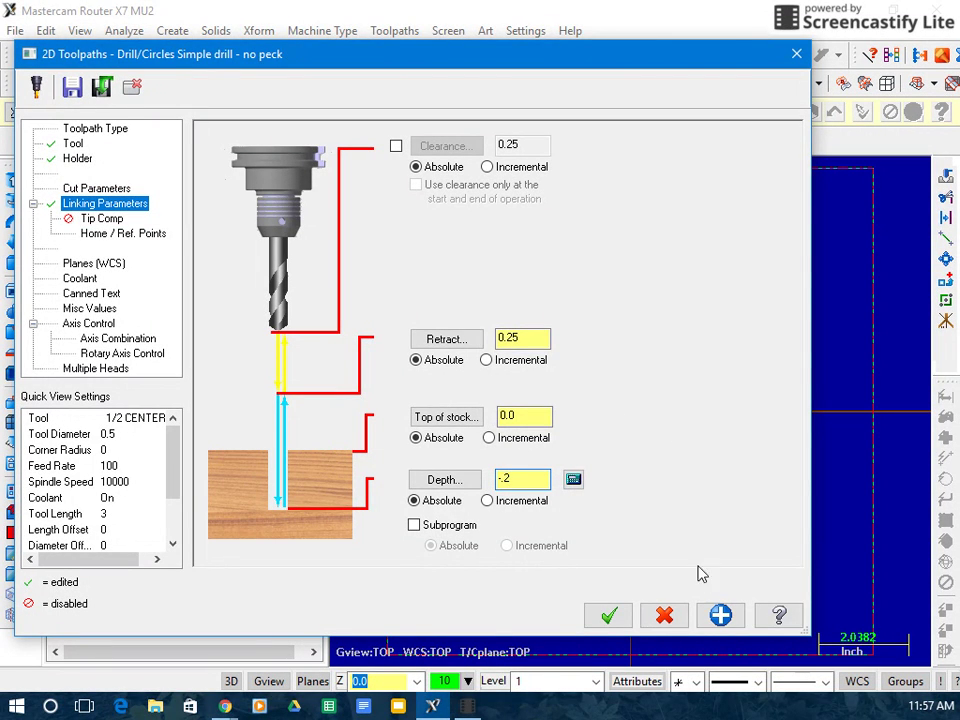
{"action": "left_click", "coordinate": [608, 615]}
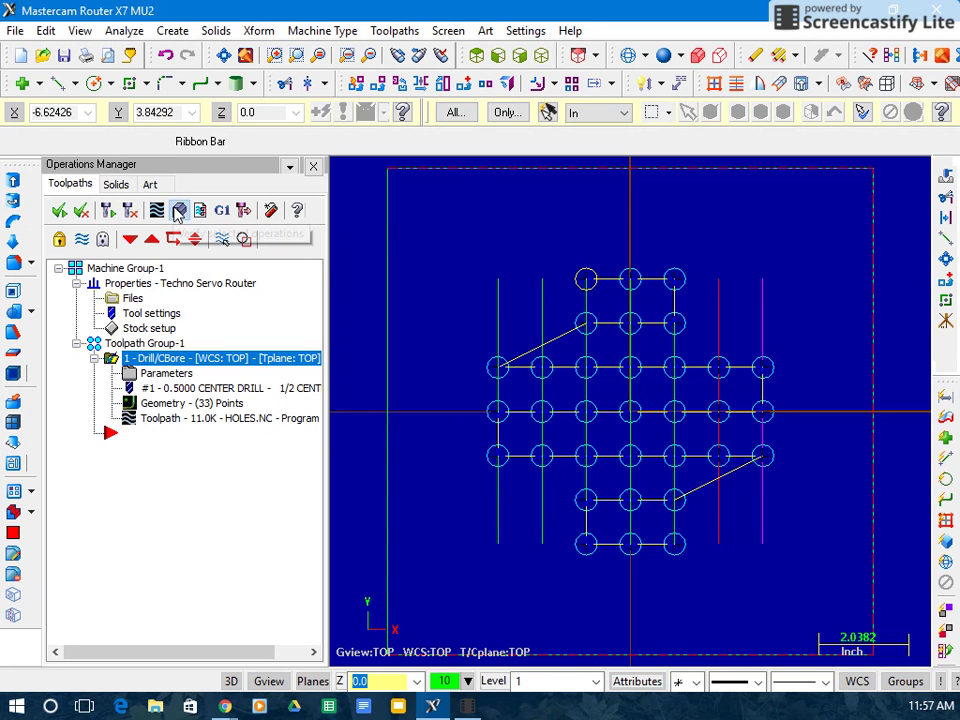
- Simulate all 99 drill moves in isometric view, then close the Simulator
{"action": "left_click", "coordinate": [178, 211]}
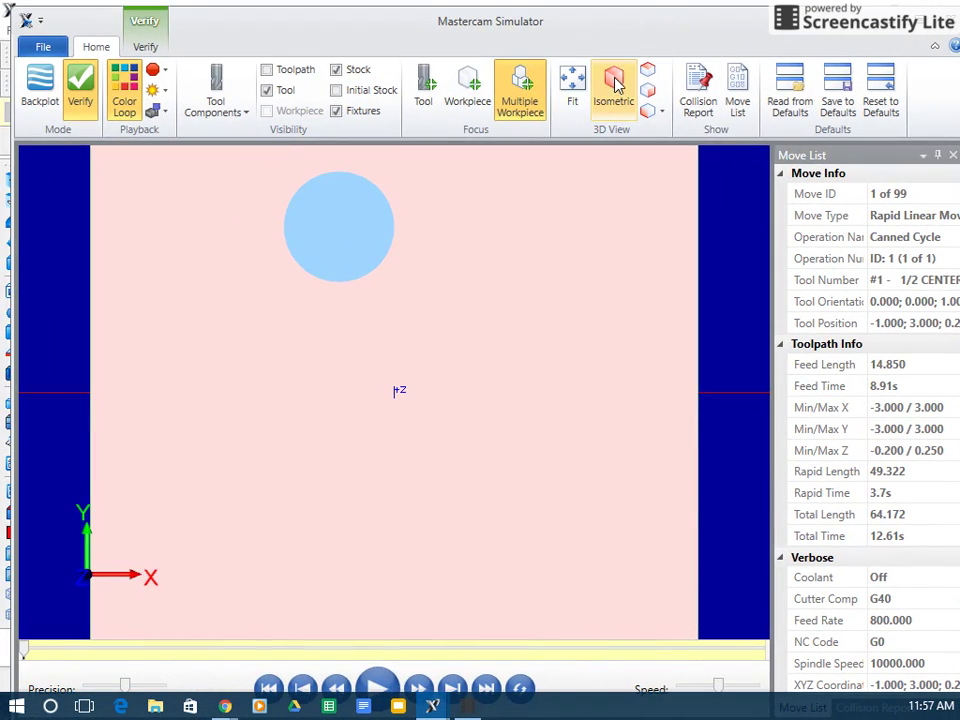
{"action": "left_click", "coordinate": [612, 88]}
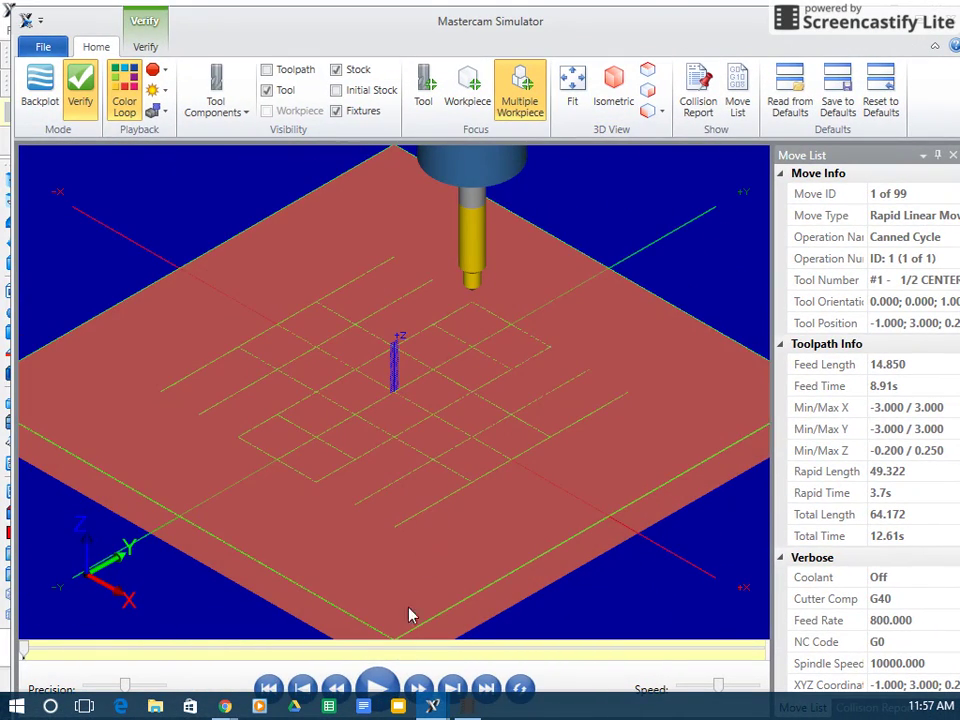
{"action": "left_click", "coordinate": [377, 688]}
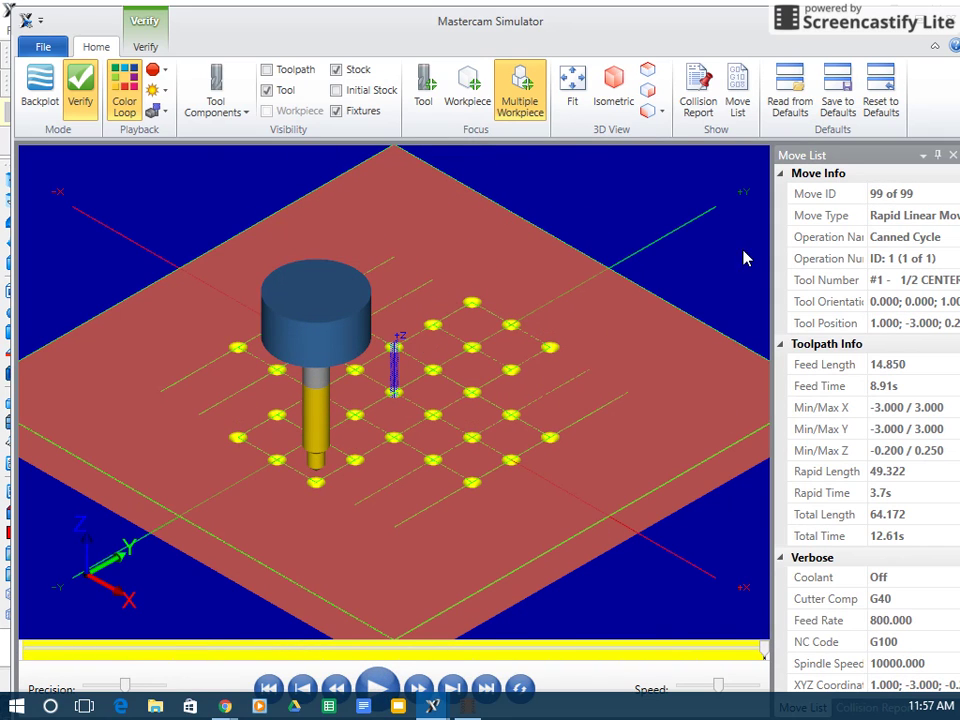
{"action": "left_click", "coordinate": [952, 28]}
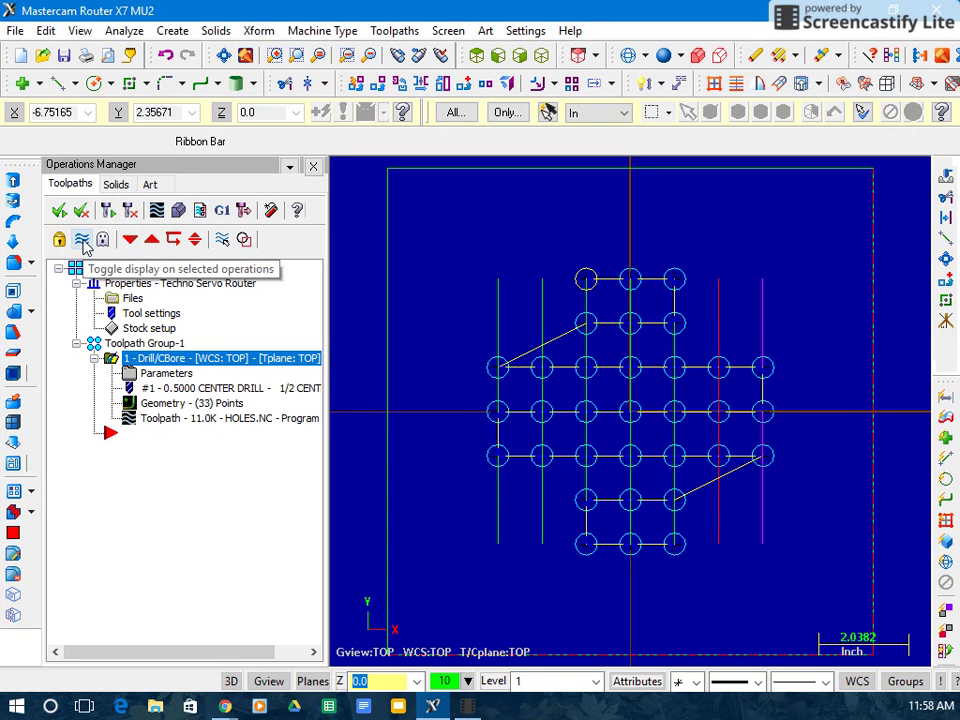
- Hide the drill toolpath display and offset a copy of the leftmost line 1.5 inches left
{"action": "left_click", "coordinate": [83, 242]}
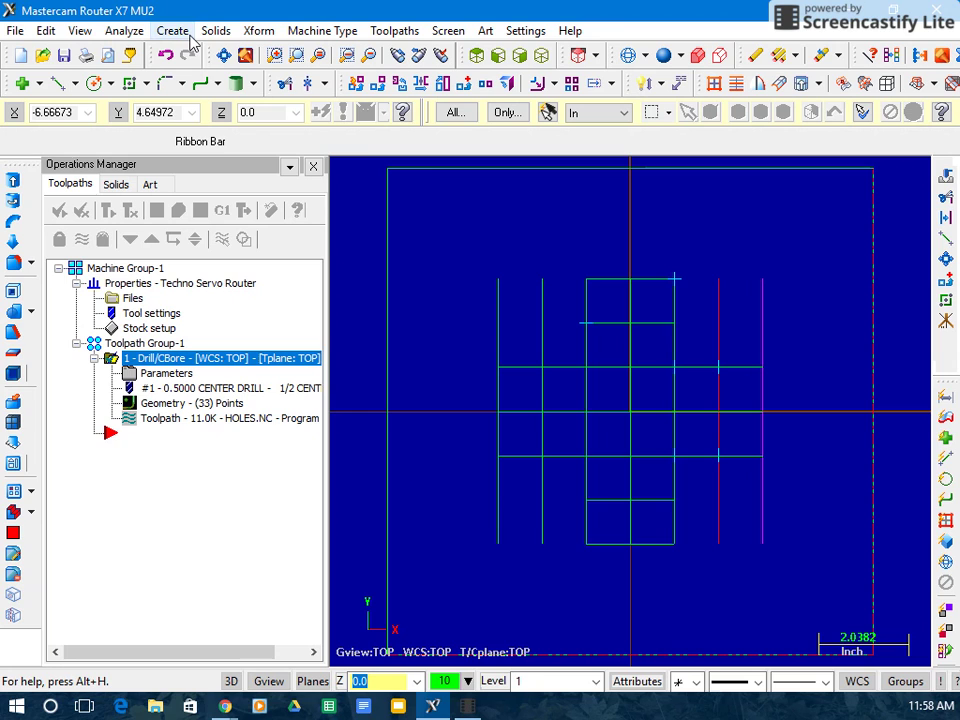
{"action": "left_click", "coordinate": [256, 31]}
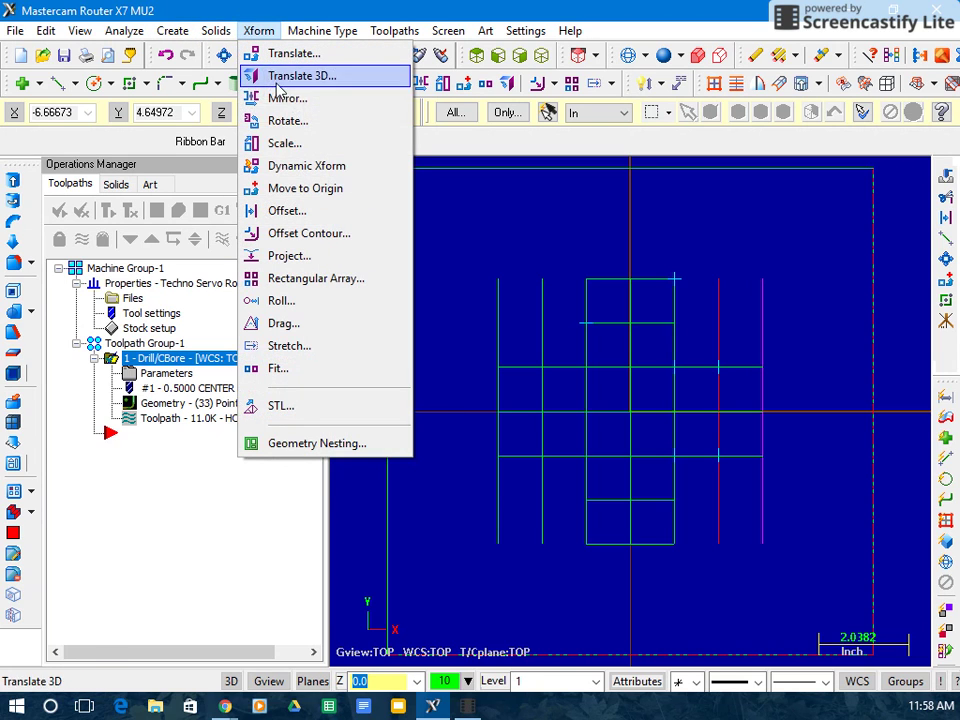
{"action": "left_click", "coordinate": [300, 212]}
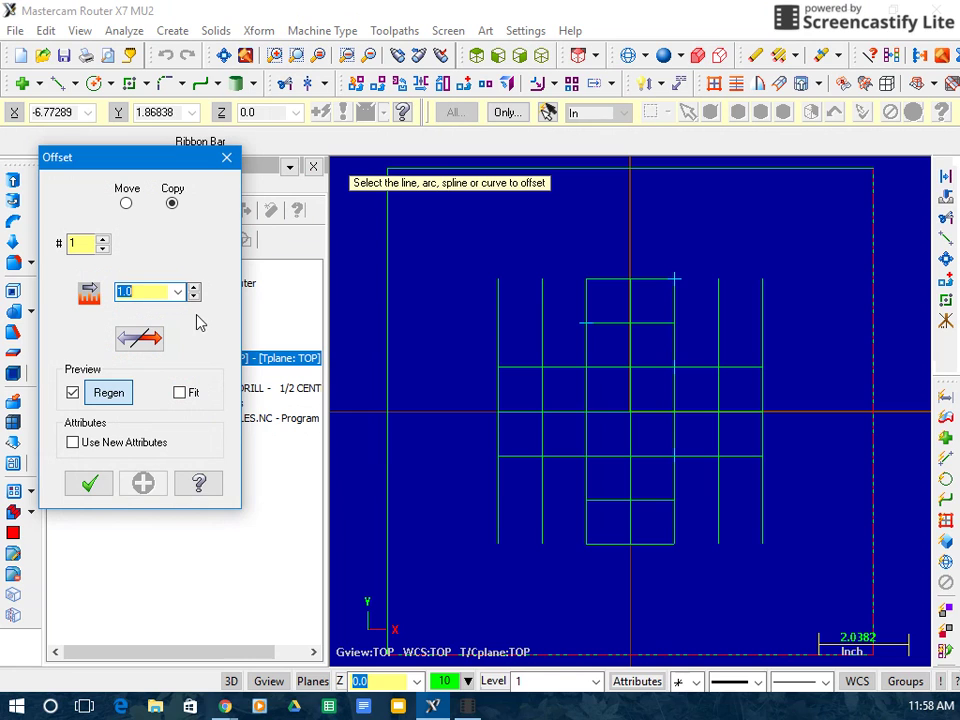
{"action": "type", "text": "1.5"}
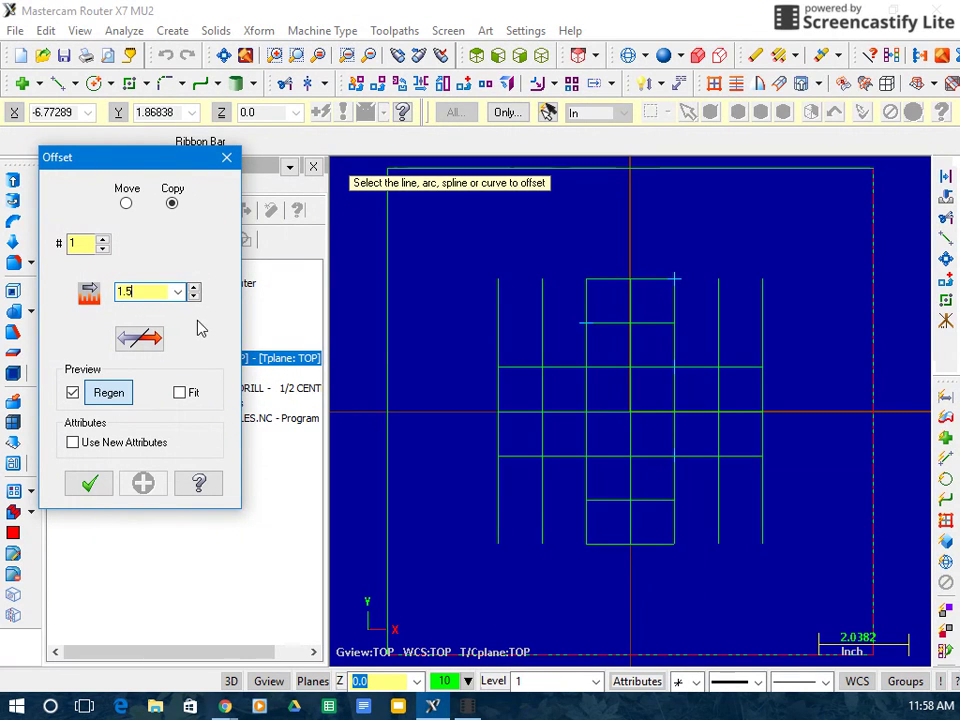
{"action": "left_click", "coordinate": [493, 383]}
{"action": "left_click", "coordinate": [466, 380]}
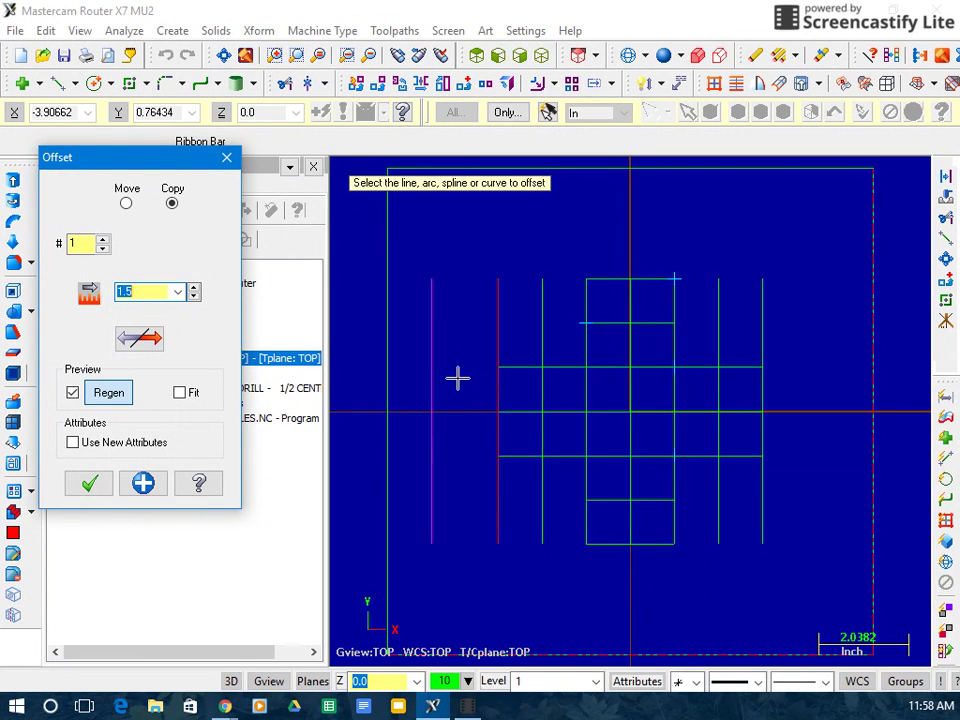
{"action": "left_click", "coordinate": [70, 488]}
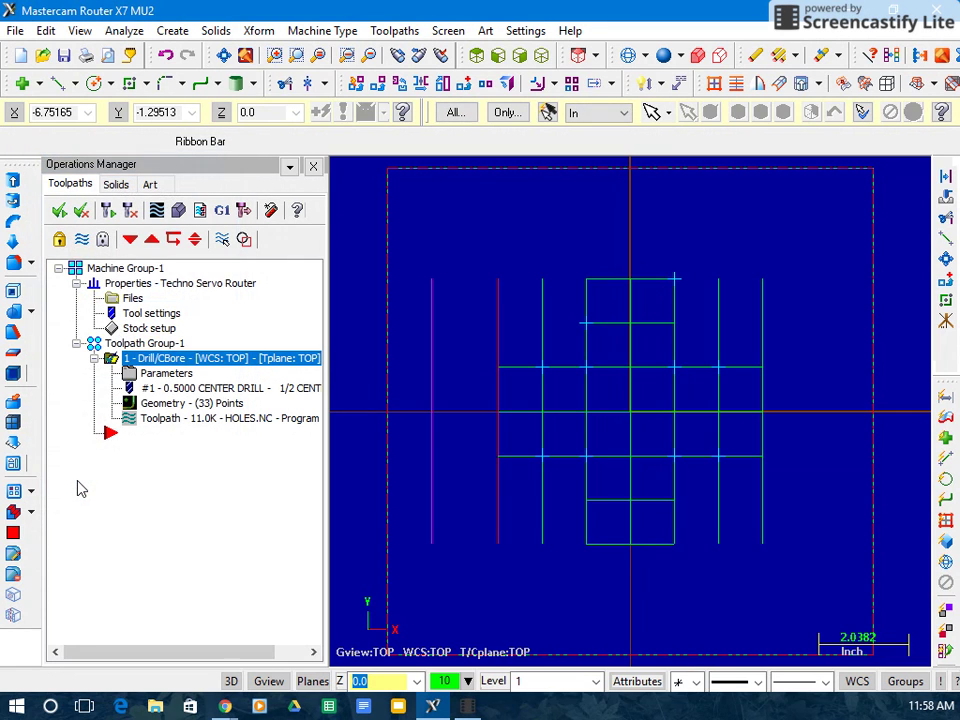
- Draw a radius 4.5 (9.0 diameter) circle centred on the origin around the grid
{"action": "left_click", "coordinate": [178, 32]}
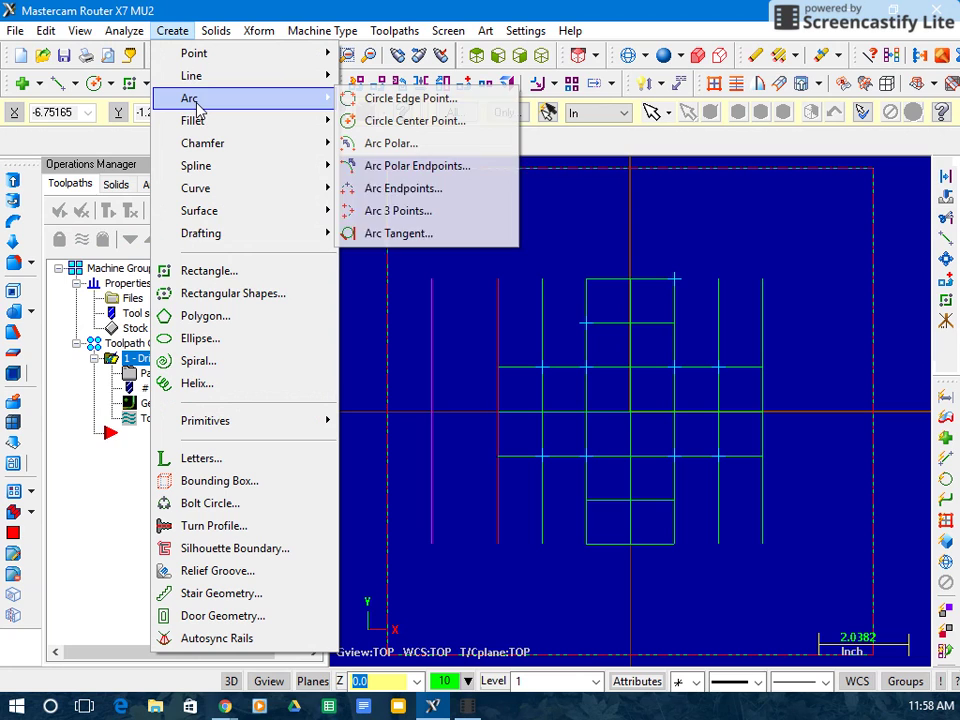
{"action": "left_click", "coordinate": [350, 121]}
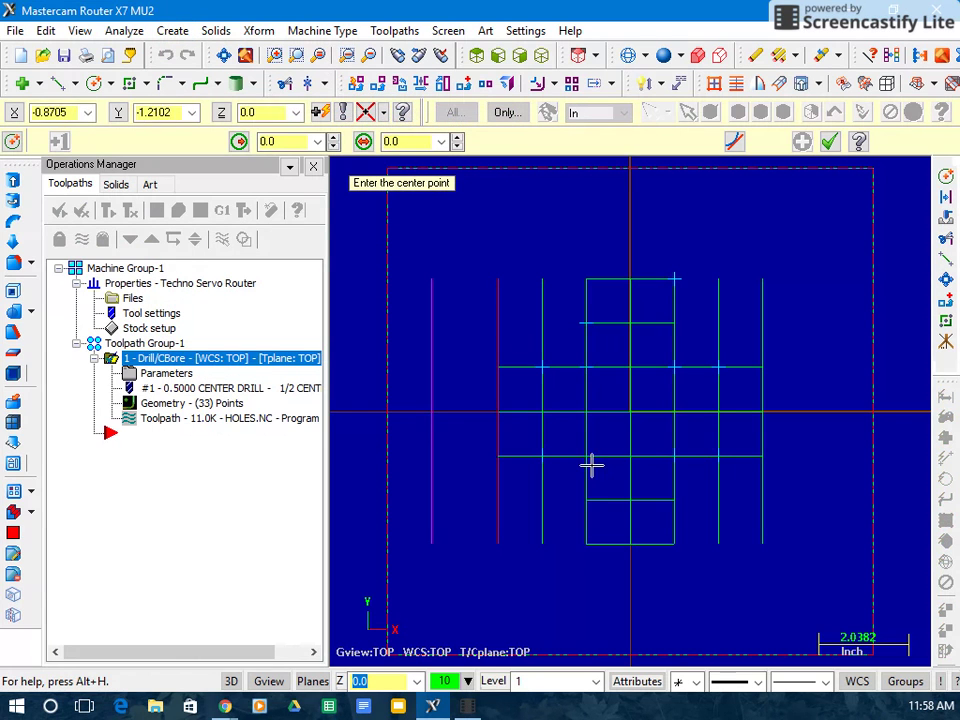
{"action": "left_click", "coordinate": [642, 428]}
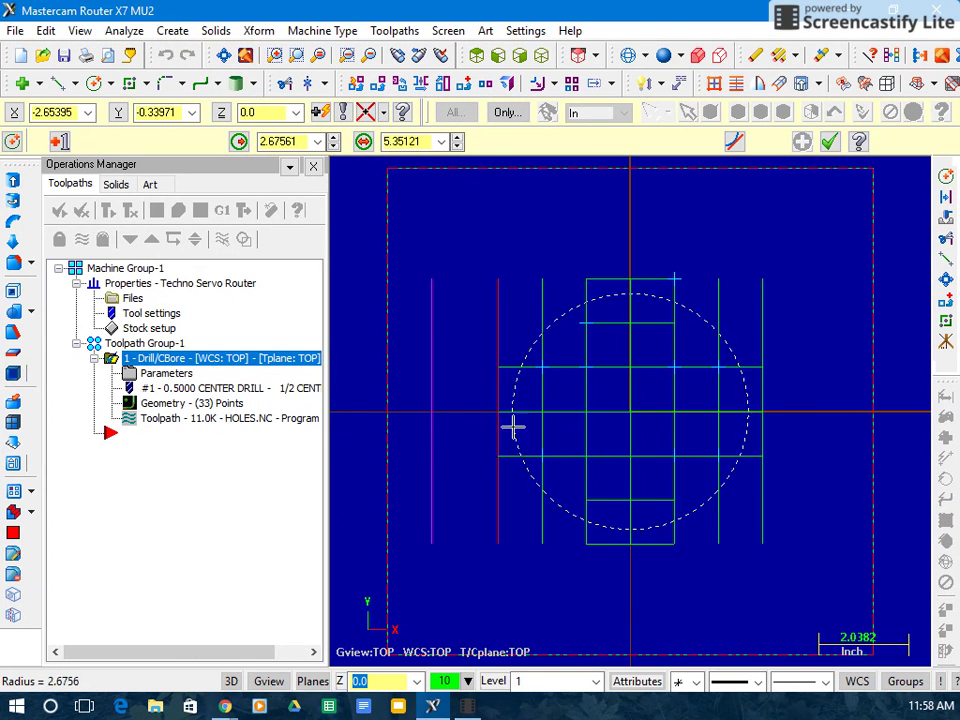
{"action": "left_click", "coordinate": [435, 414]}
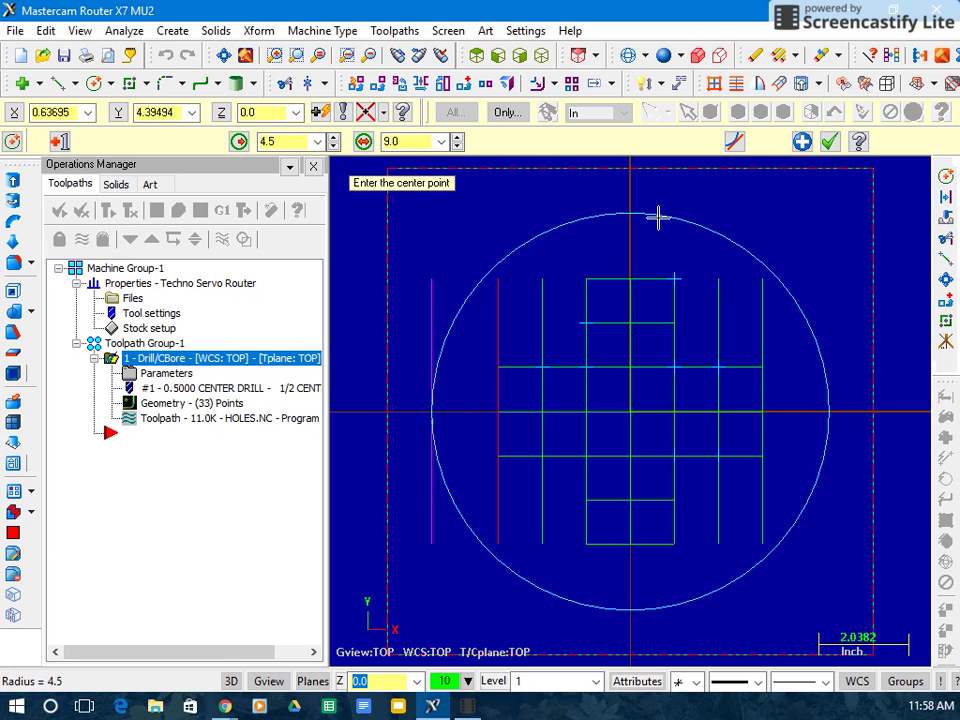
{"action": "left_click", "coordinate": [831, 143]}
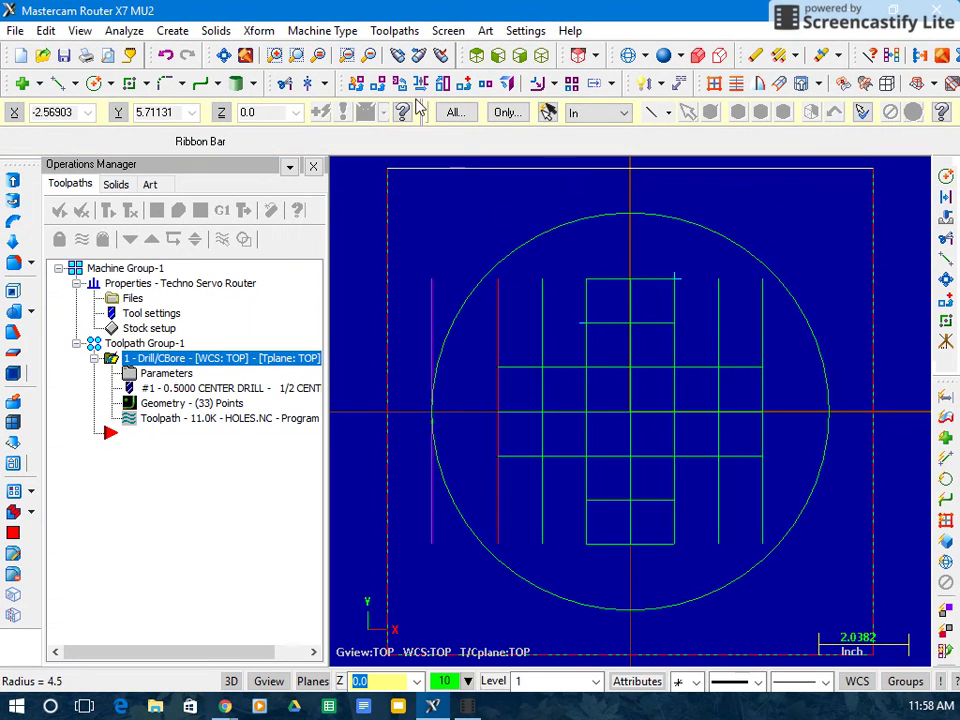
- Chain the 9-inch circle for a new Contour toolpath and open its parameters
{"action": "left_click", "coordinate": [394, 33]}
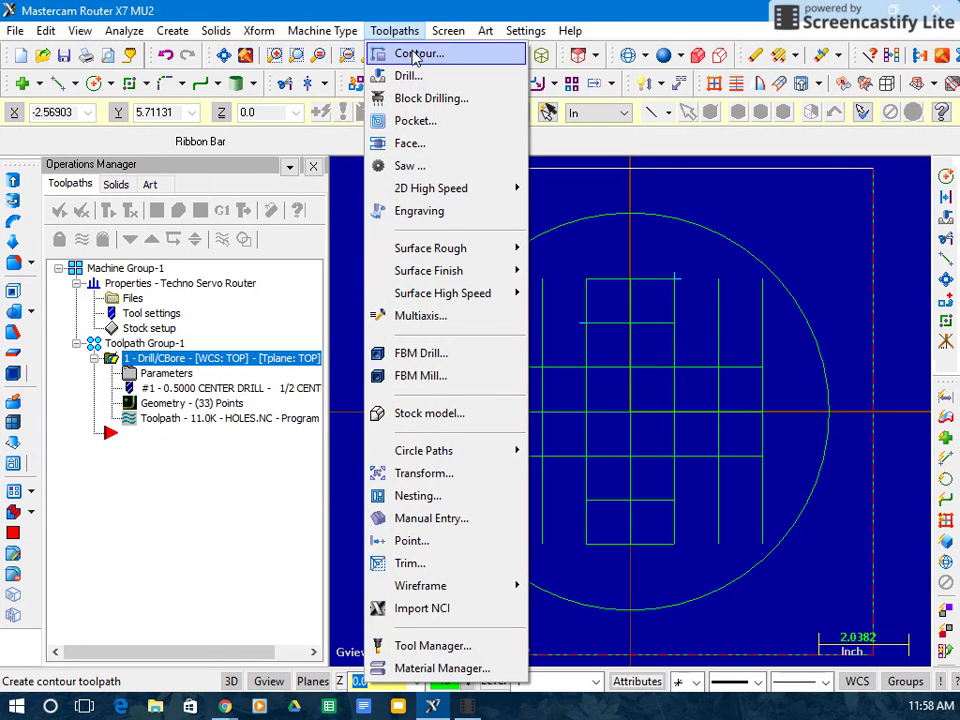
{"action": "left_click", "coordinate": [410, 53]}
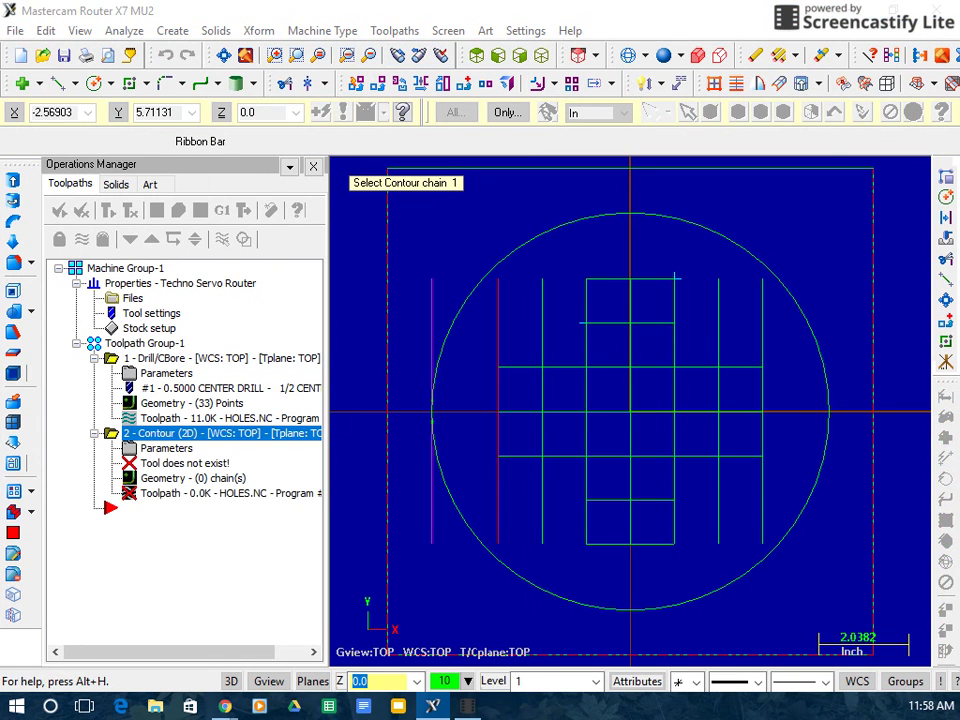
{"action": "left_click_drag", "start_coordinate": [257, 139], "coordinate": [231, 103]}
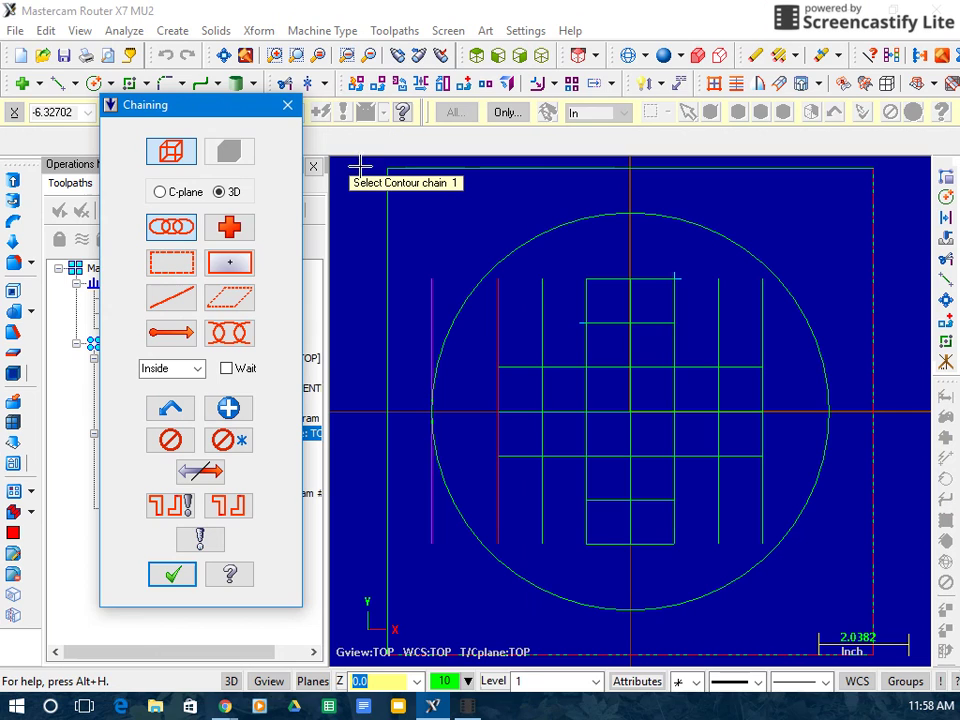
{"action": "left_click", "coordinate": [675, 222]}
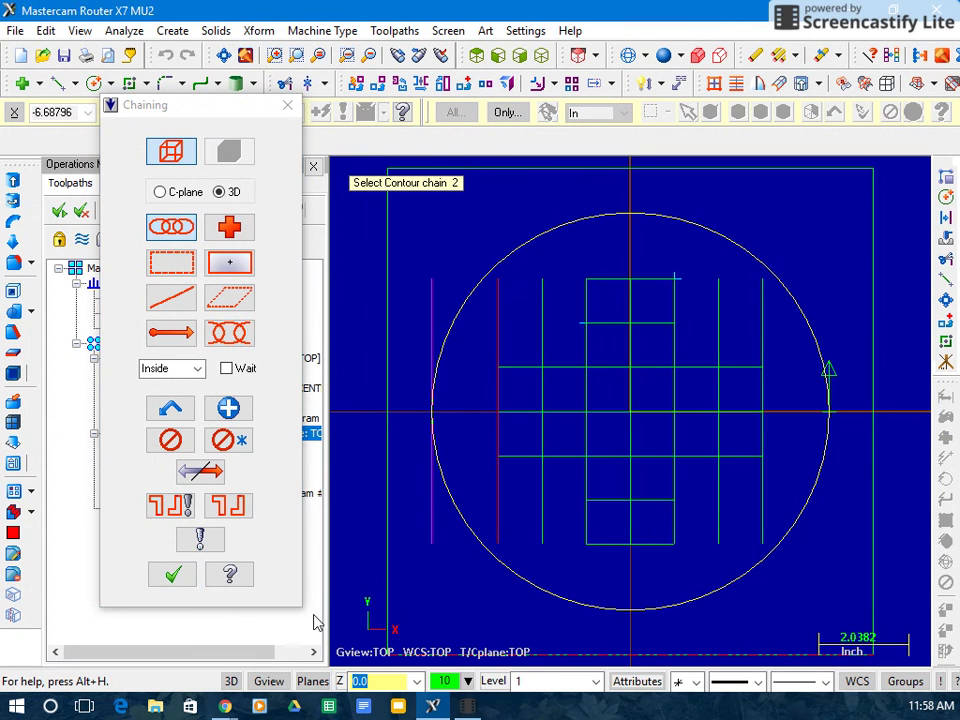
{"action": "left_click", "coordinate": [182, 577]}
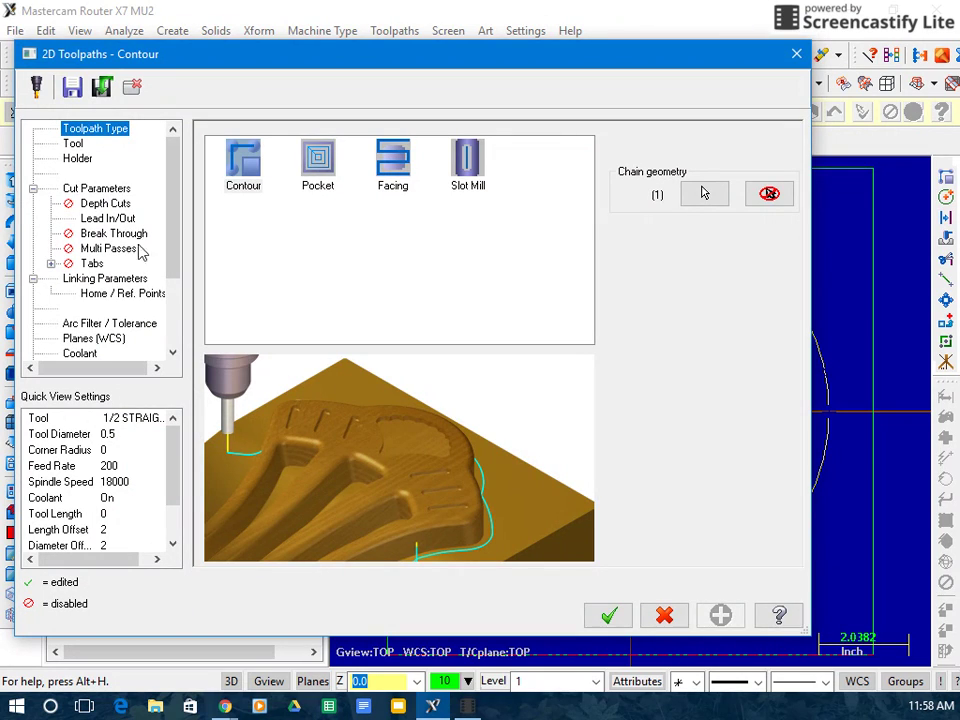
- Use the 1/2 CENTERDRILL tool with feed rate 100 and plunge rate 550
{"action": "left_click", "coordinate": [74, 144]}
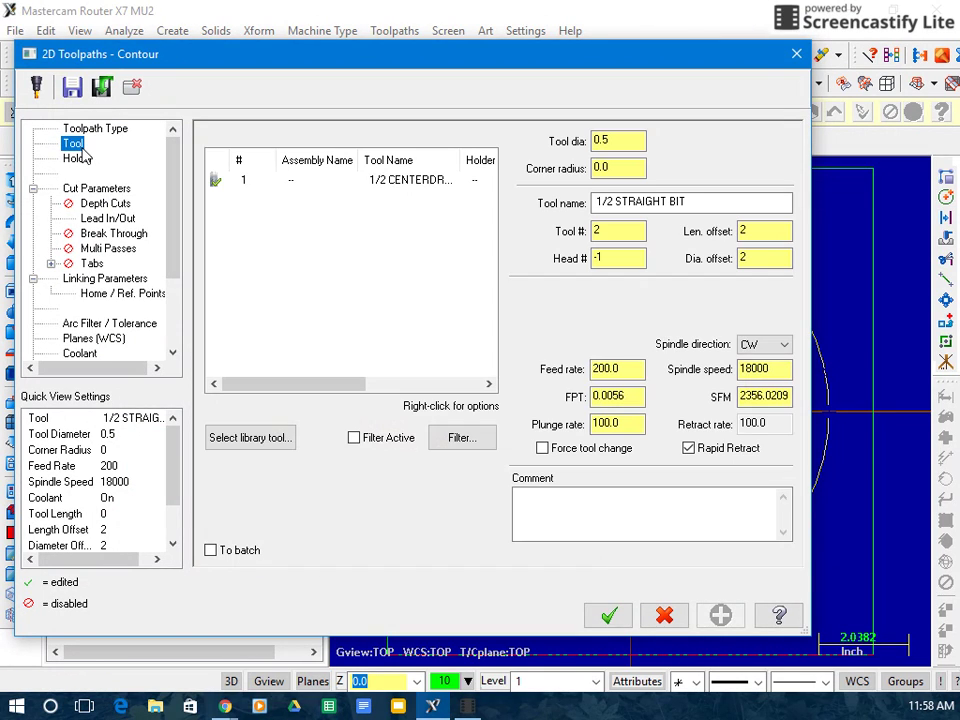
{"action": "left_click", "coordinate": [398, 185]}
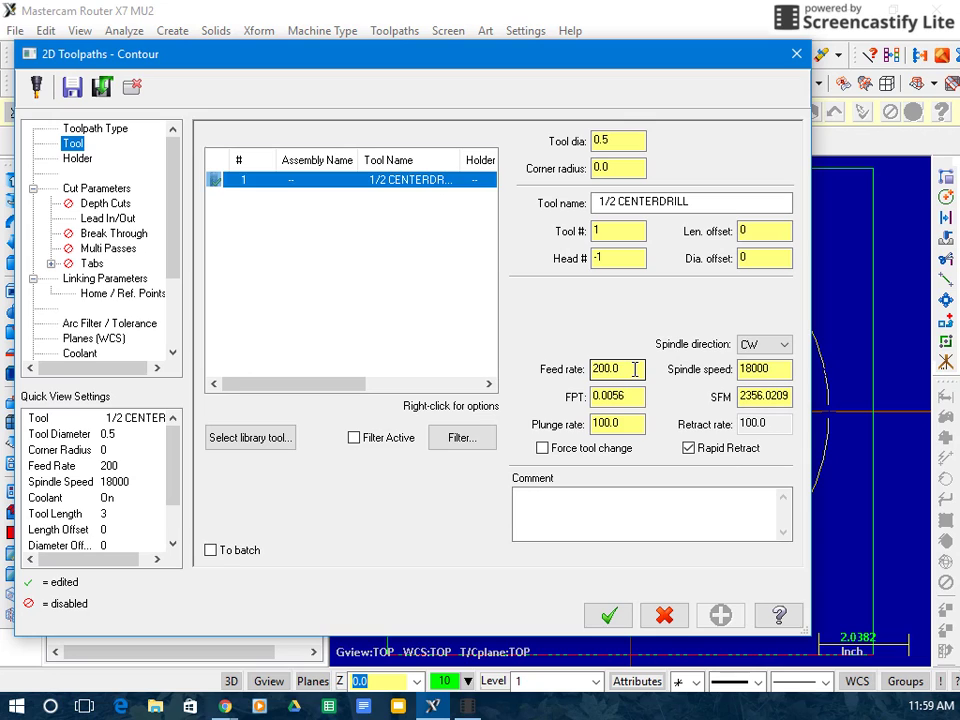
{"action": "left_click_drag", "start_coordinate": [634, 369], "coordinate": [590, 369]}
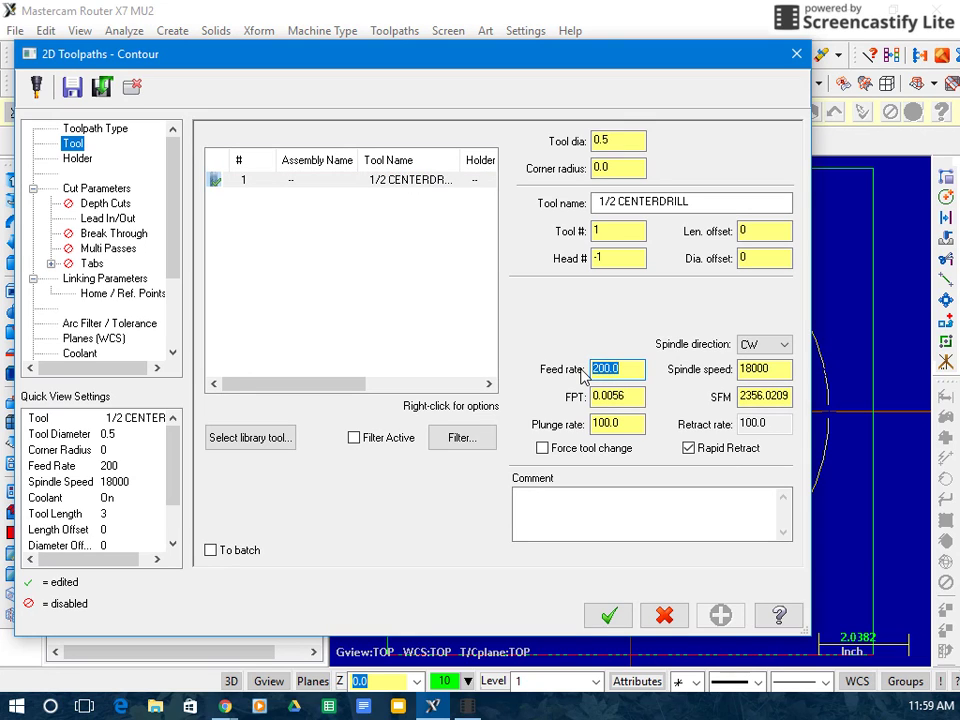
{"action": "type", "text": "100"}
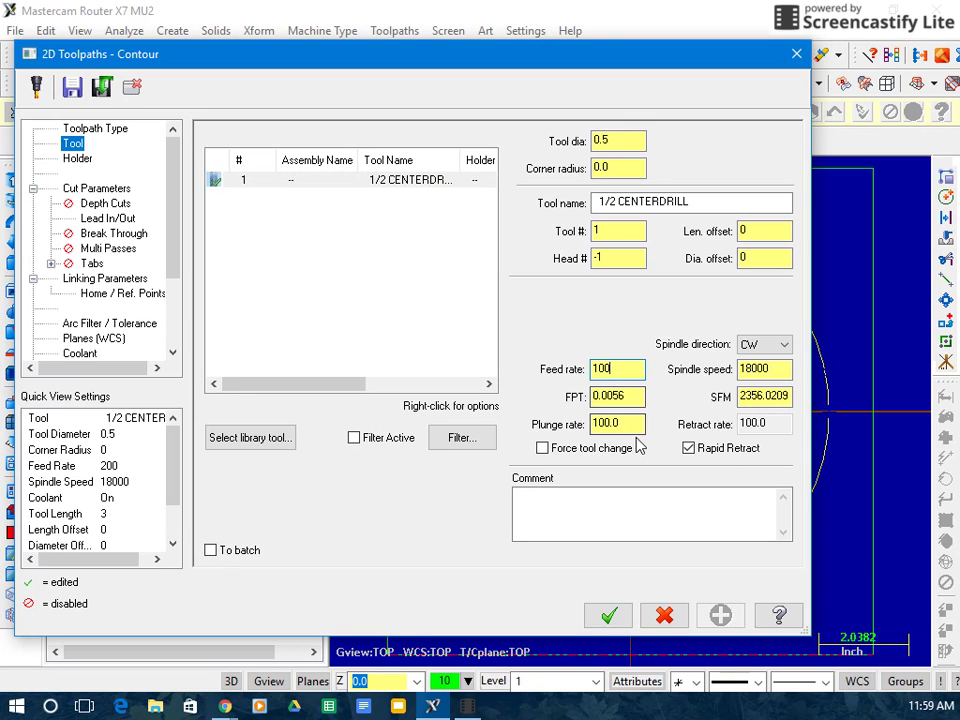
{"action": "left_click_drag", "start_coordinate": [636, 423], "coordinate": [565, 421]}
{"action": "type", "text": "550"}
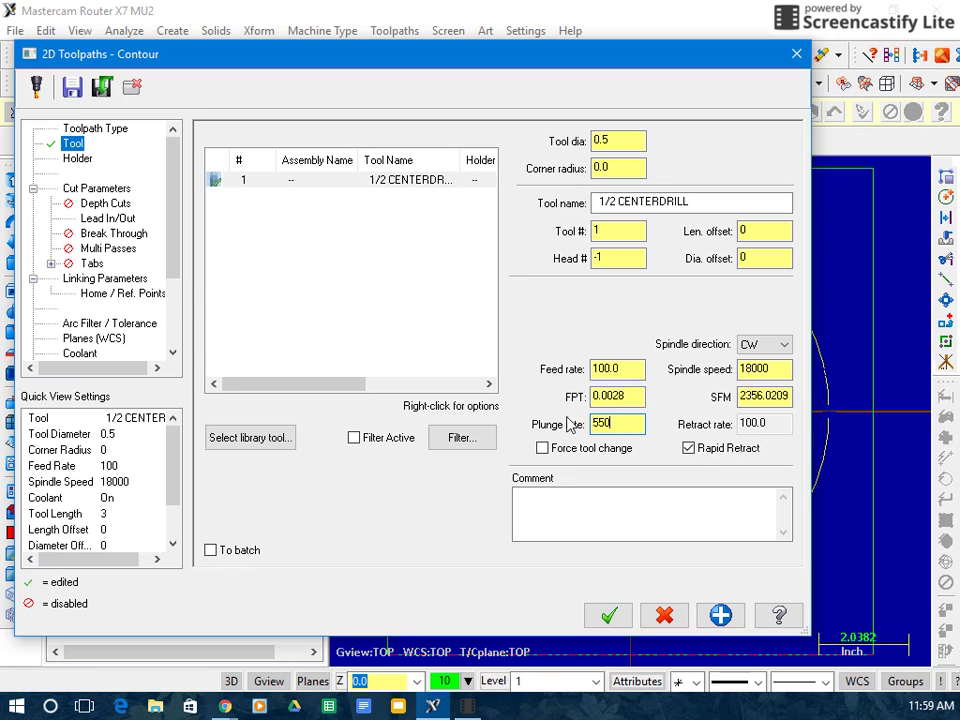
{"action": "left_click", "coordinate": [722, 616]}
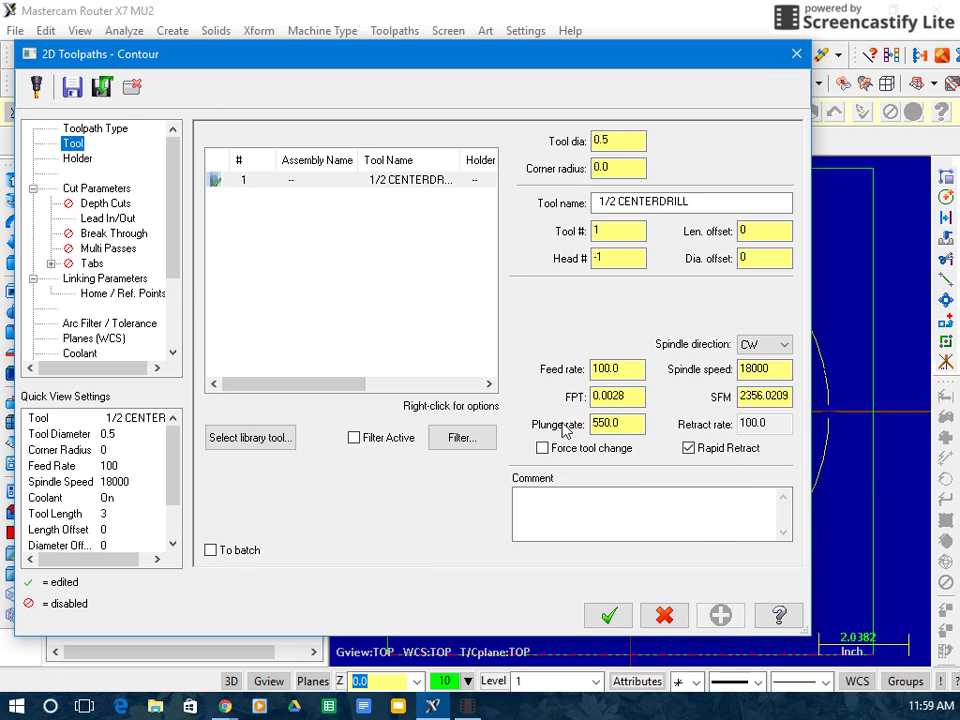
- Set the contour's cutter compensation type to Off
{"action": "left_click", "coordinate": [78, 158]}
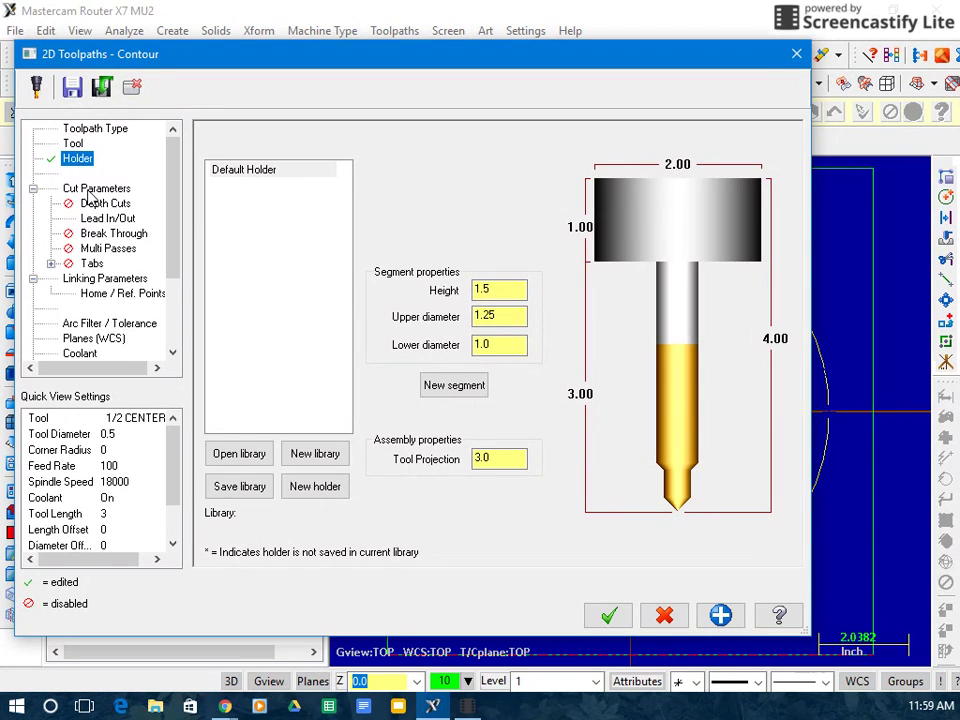
{"action": "left_click", "coordinate": [90, 190]}
{"action": "left_click", "coordinate": [447, 164]}
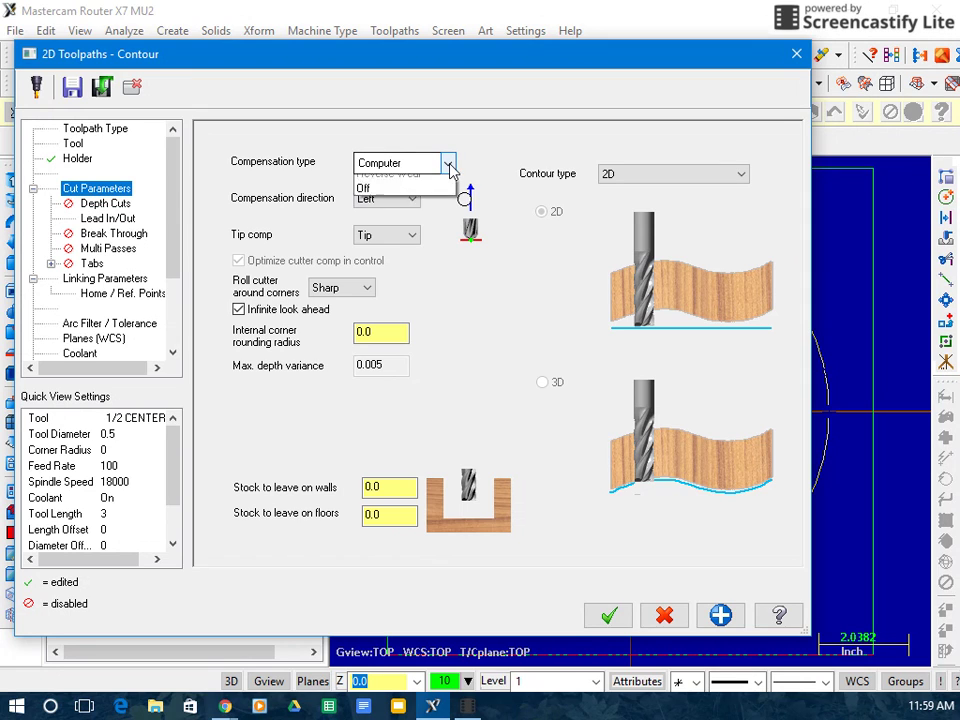
{"action": "left_click", "coordinate": [413, 248]}
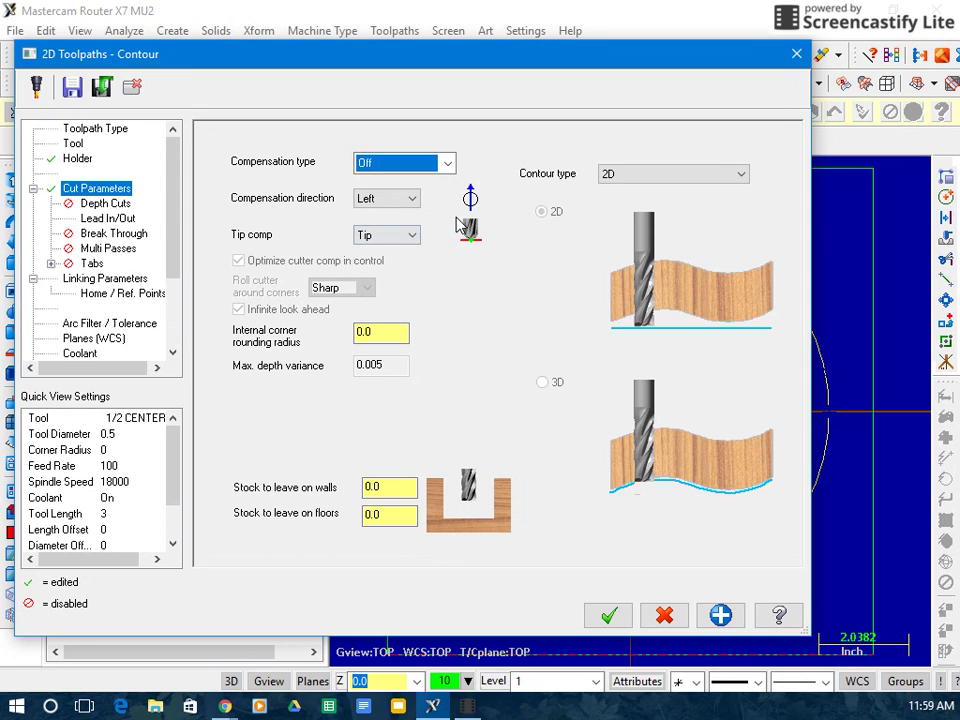
- Enable depth cuts with a 0.25 max rough step
{"action": "left_click", "coordinate": [100, 204]}
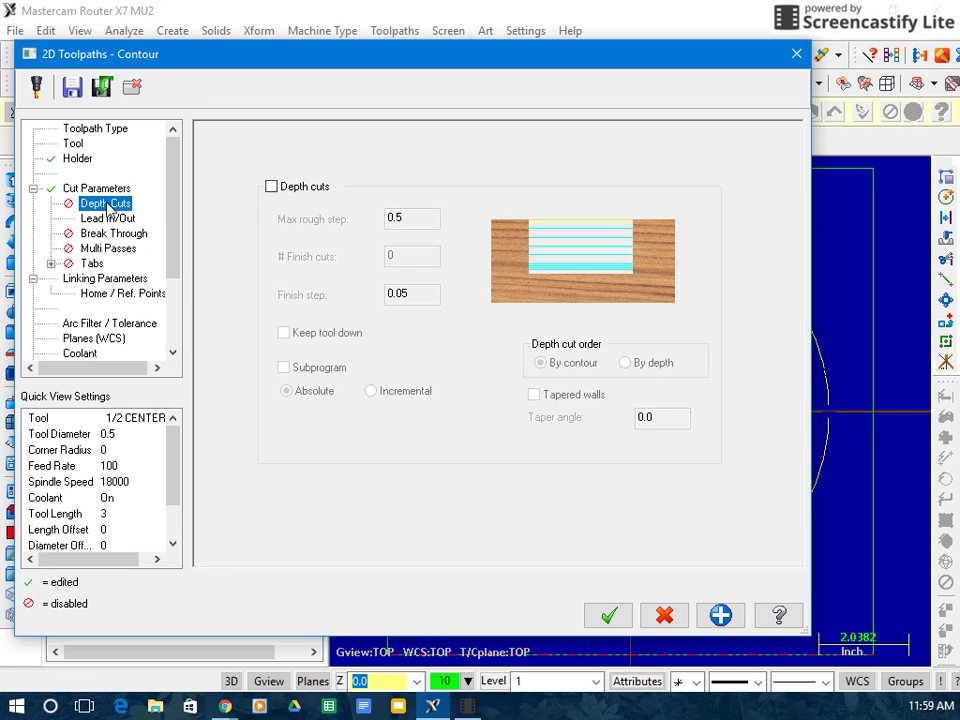
{"action": "left_click", "coordinate": [271, 187]}
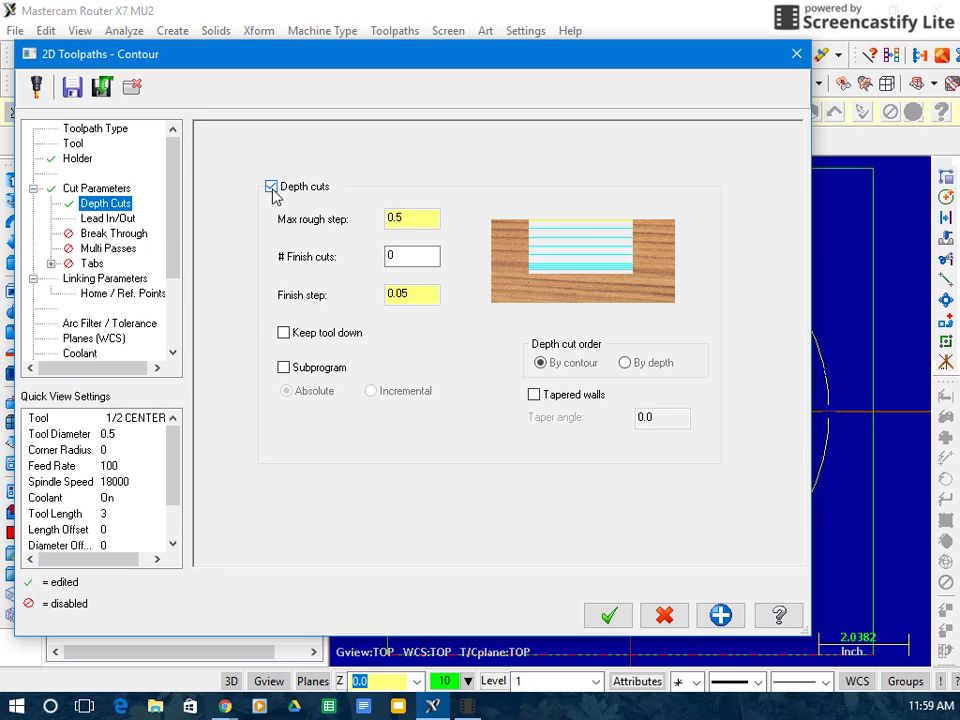
{"action": "left_click", "coordinate": [431, 226]}
{"action": "left_click_drag", "start_coordinate": [424, 217], "coordinate": [358, 222]}
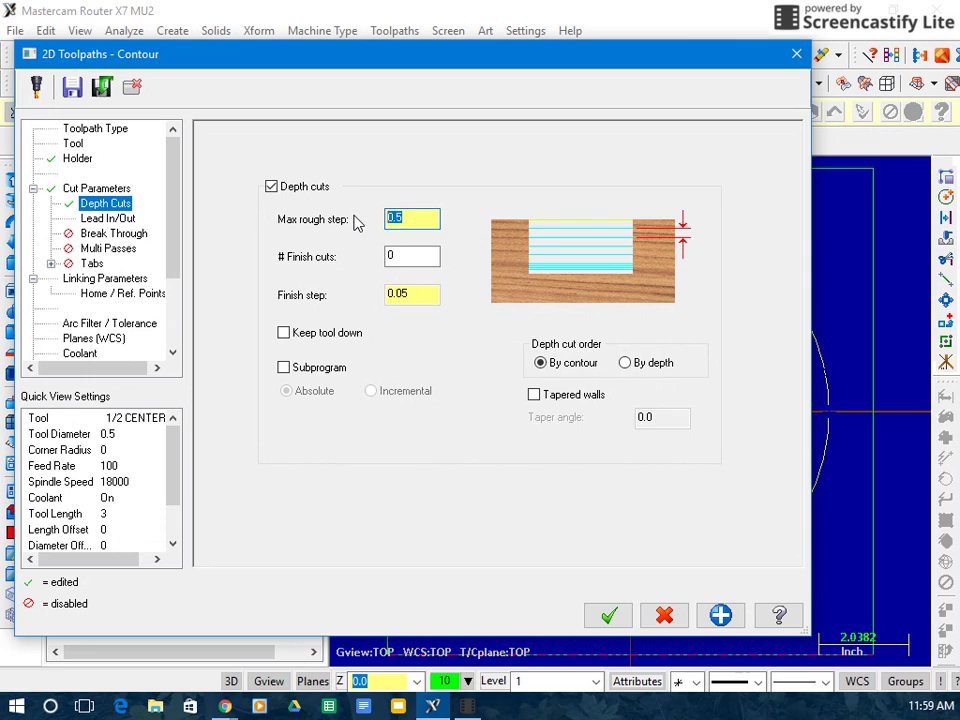
{"action": "type", "text": "."}
- Disable lead in/out and review the Break Through, Multi Passes and Tabs settings
{"action": "left_click", "coordinate": [97, 222]}
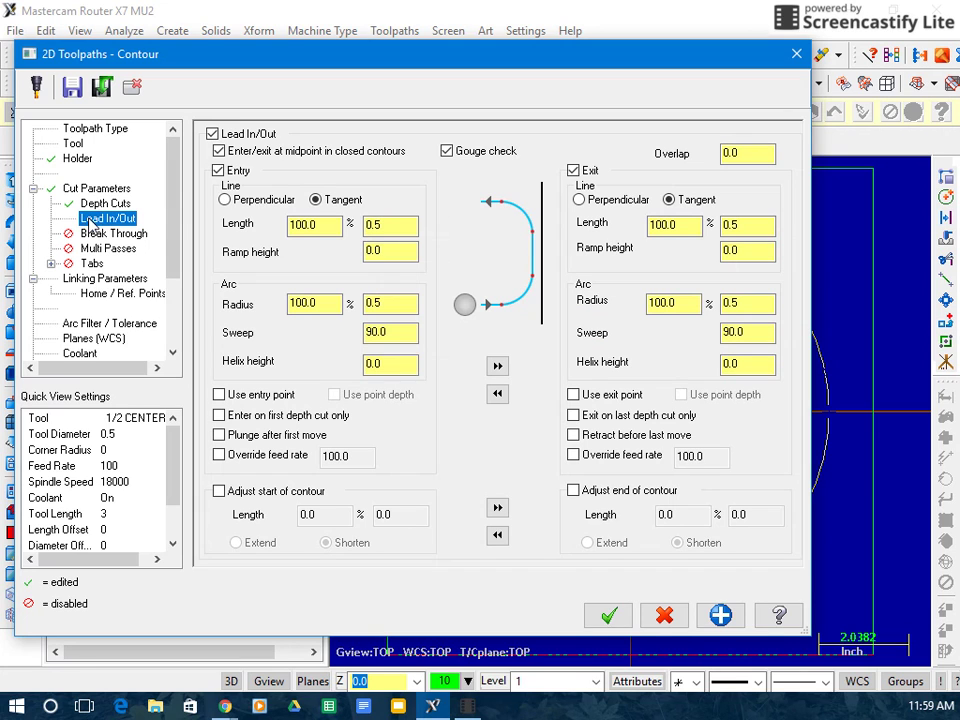
{"action": "left_click", "coordinate": [213, 134]}
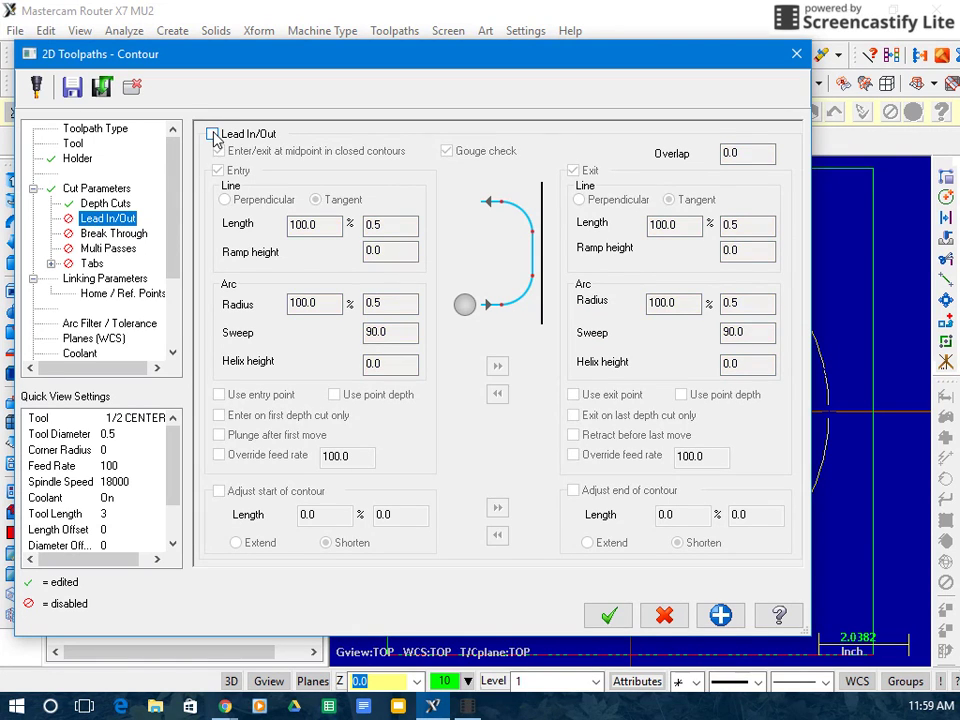
{"action": "left_click", "coordinate": [118, 234]}
{"action": "left_click", "coordinate": [112, 249]}
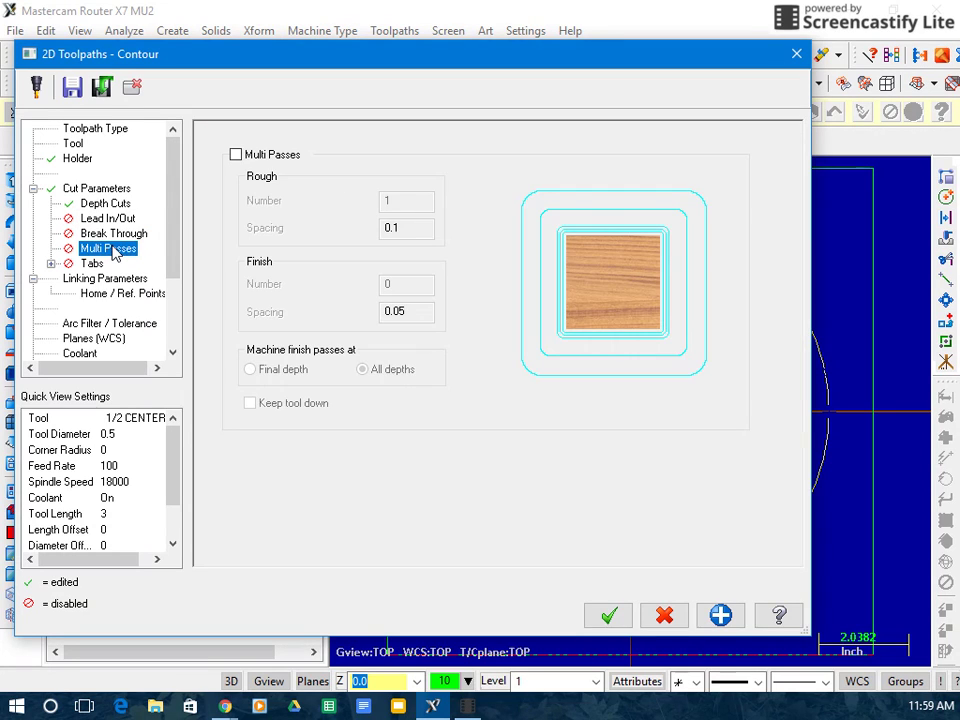
{"action": "left_click", "coordinate": [92, 264]}
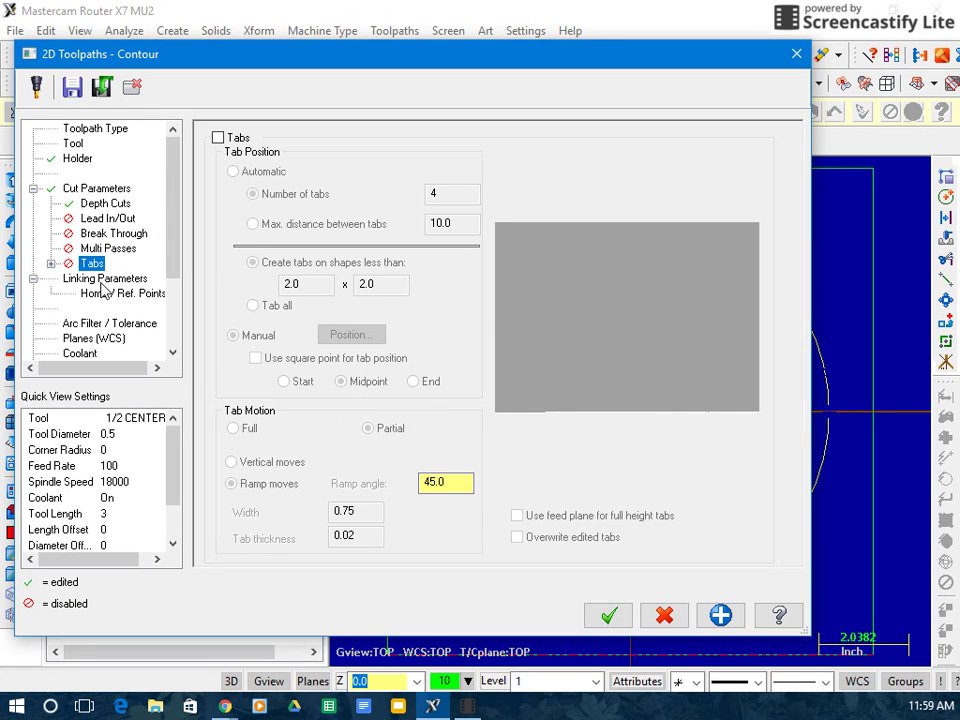
- Set the contour depth to -0.25 in Linking Parameters and accept the toolpath
{"action": "left_click", "coordinate": [101, 279]}
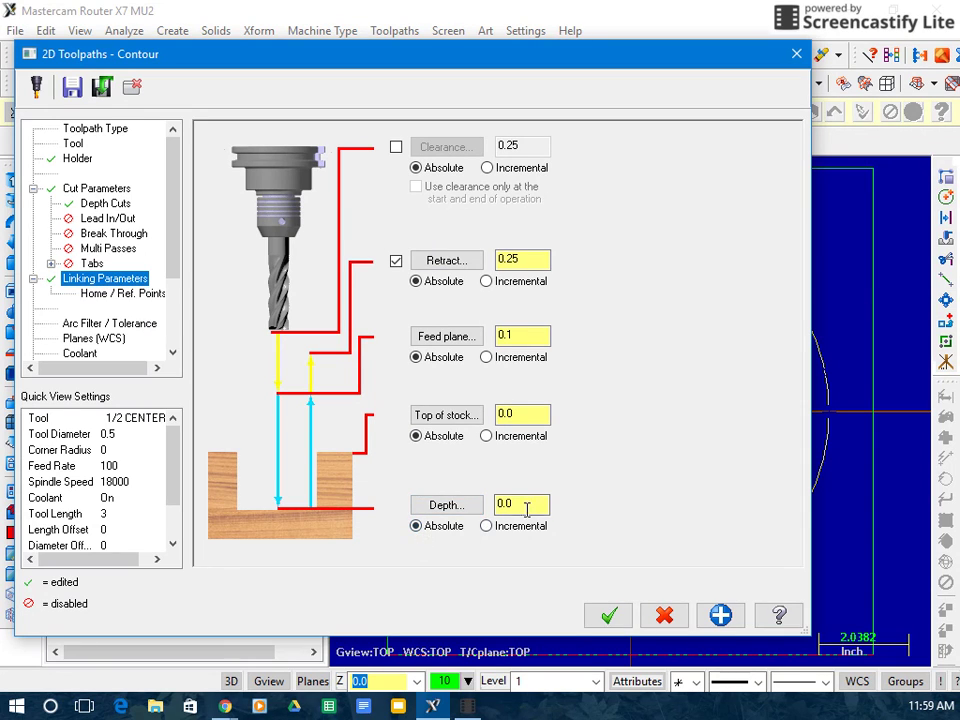
{"action": "left_click_drag", "start_coordinate": [525, 505], "coordinate": [506, 505]}
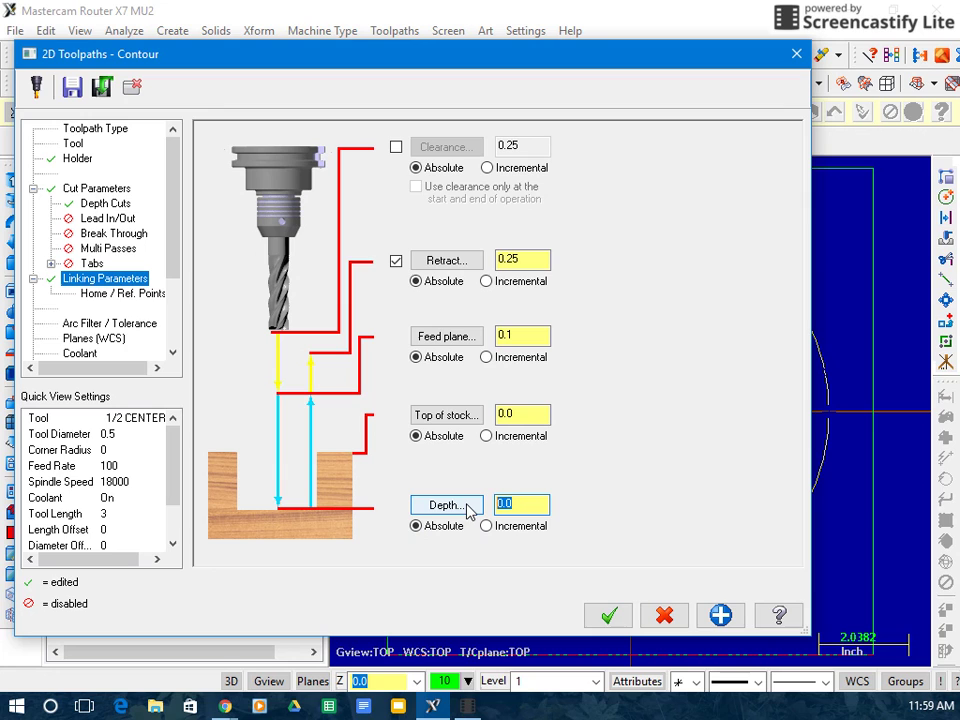
{"action": "type", "text": "-.25"}
{"action": "left_click", "coordinate": [720, 616]}
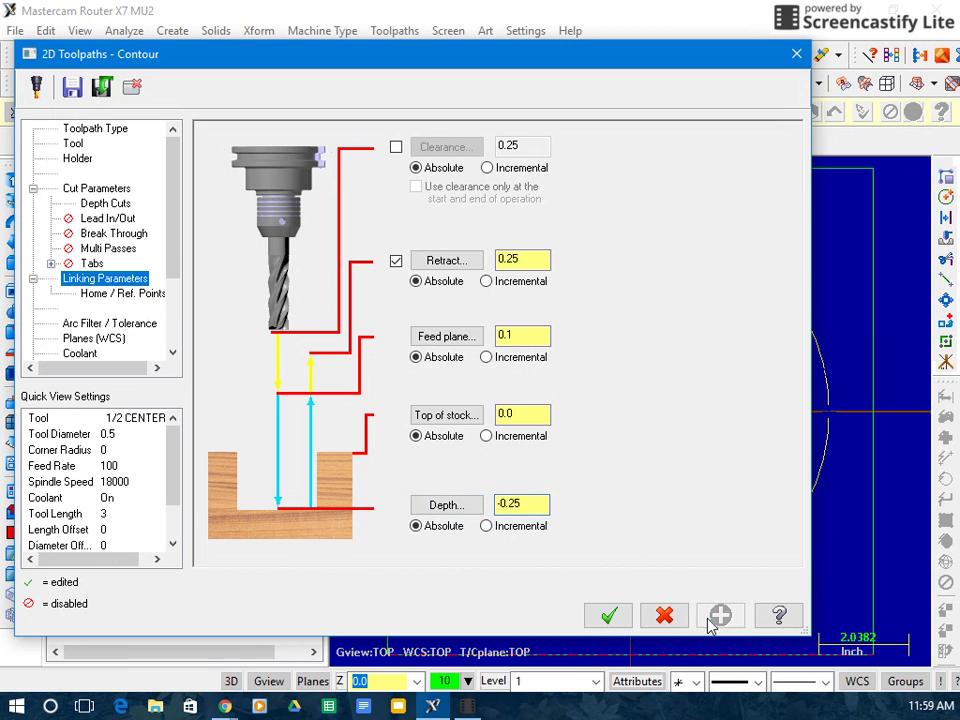
{"action": "left_click", "coordinate": [627, 619]}
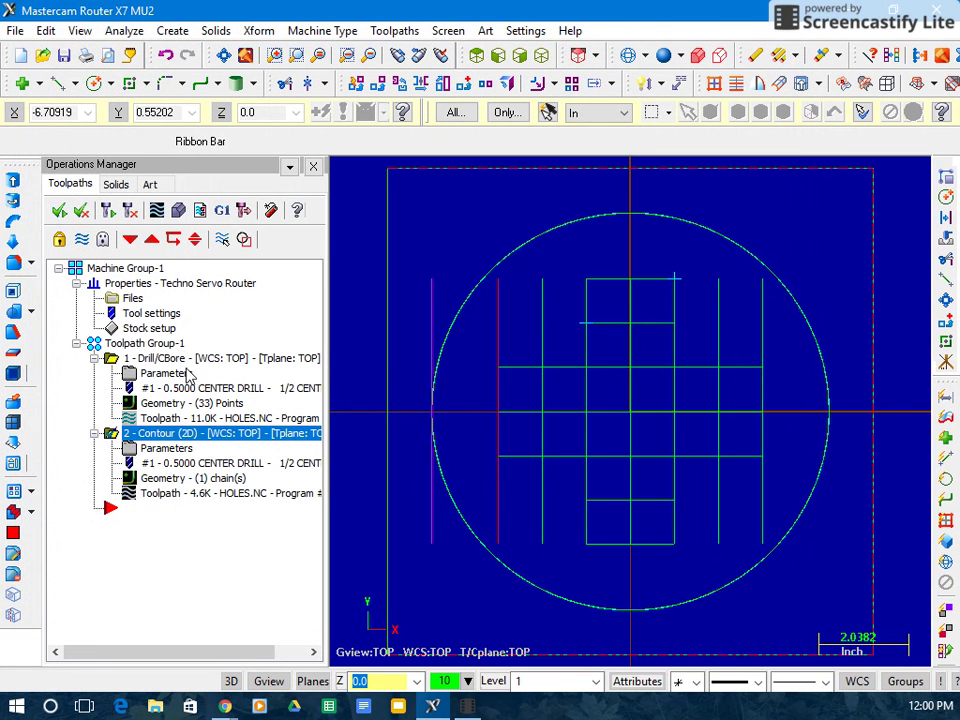
- Simulate both operations' 105 moves in isometric view, tilt to inspect, then close
{"action": "left_click", "coordinate": [60, 212]}
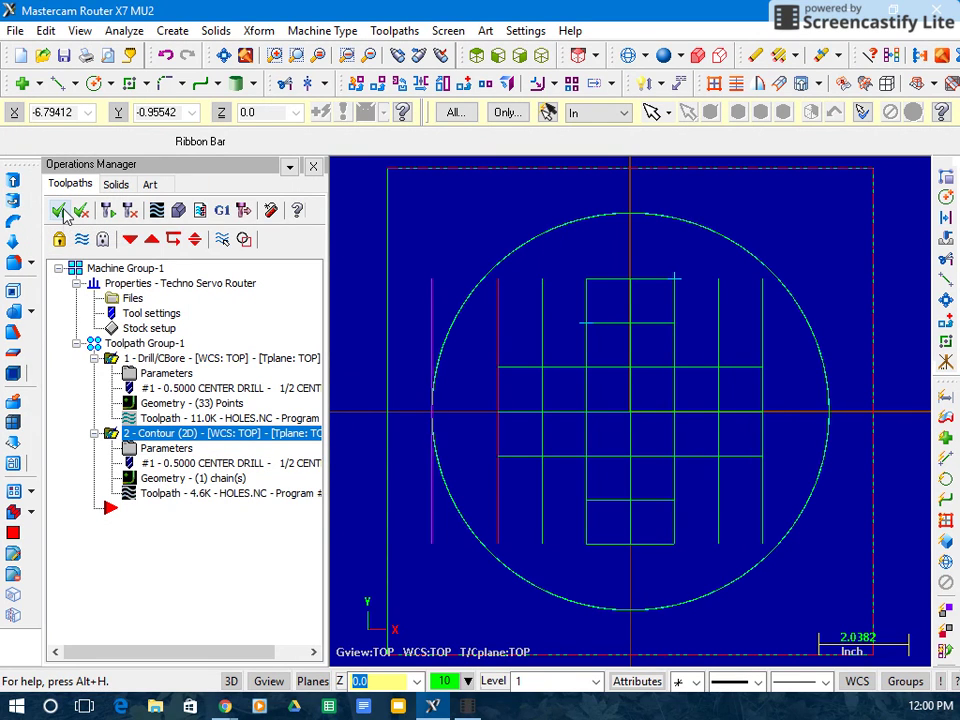
{"action": "left_click", "coordinate": [183, 212]}
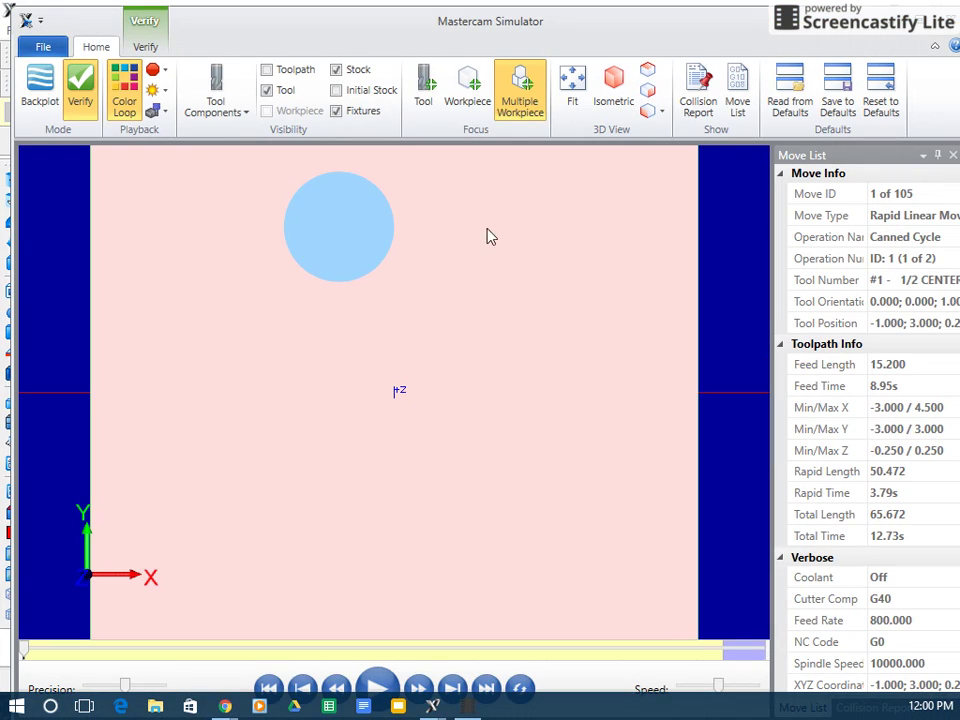
{"action": "left_click", "coordinate": [613, 92]}
{"action": "left_click", "coordinate": [380, 686]}
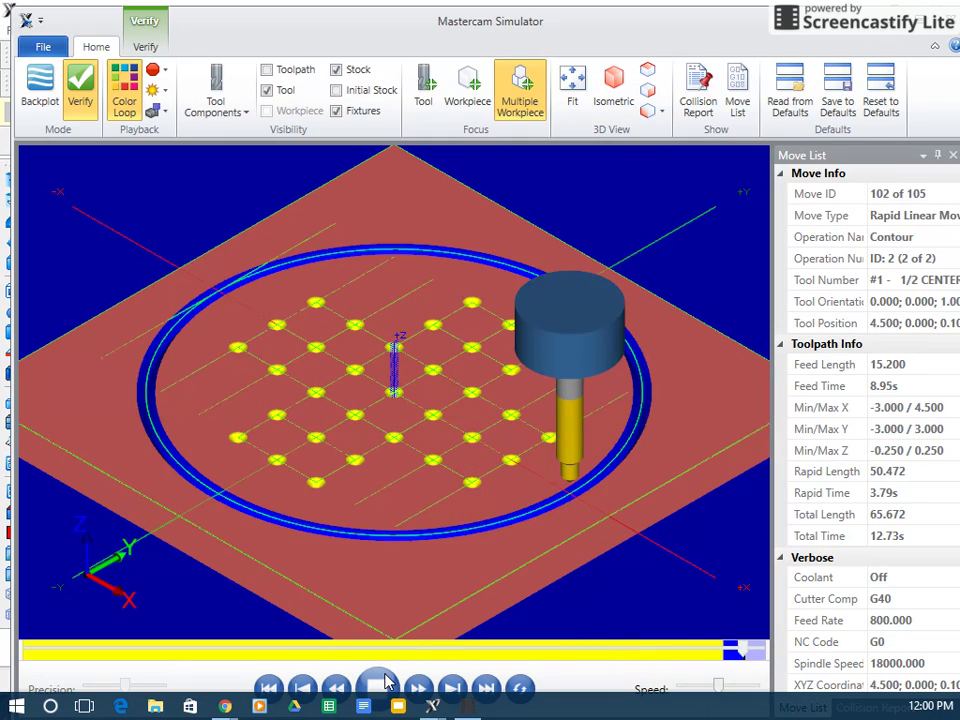
{"action": "mouse_move", "coordinate": [553, 468]}
{"action": "middle_mouse_down"}
{"action": "mouse_move", "coordinate": [549, 497]}
{"action": "mouse_move", "coordinate": [549, 452]}
{"action": "middle_mouse_up"}
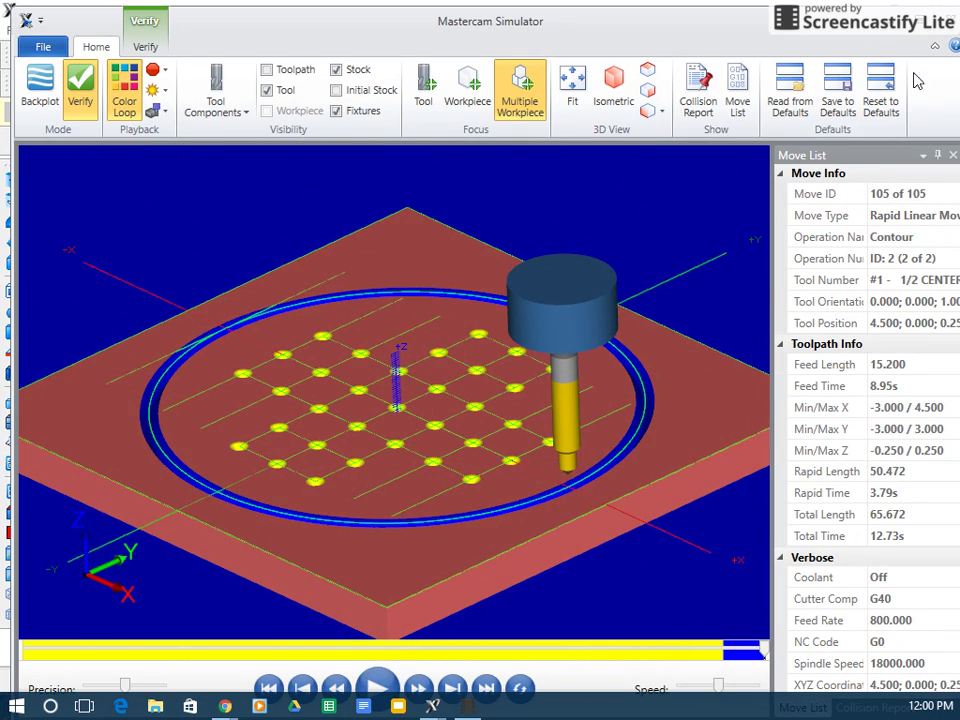
{"action": "left_click", "coordinate": [948, 20]}
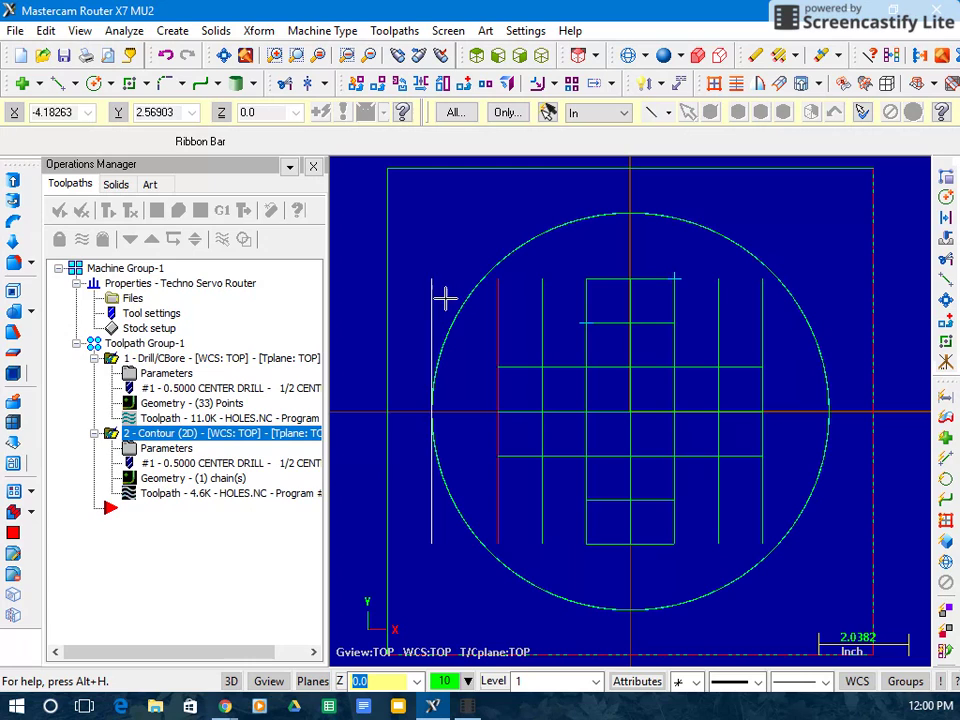
- Post the operations with TECHNO-STEP.PST and bring the Post processing dialog into view
{"action": "left_click", "coordinate": [226, 218]}
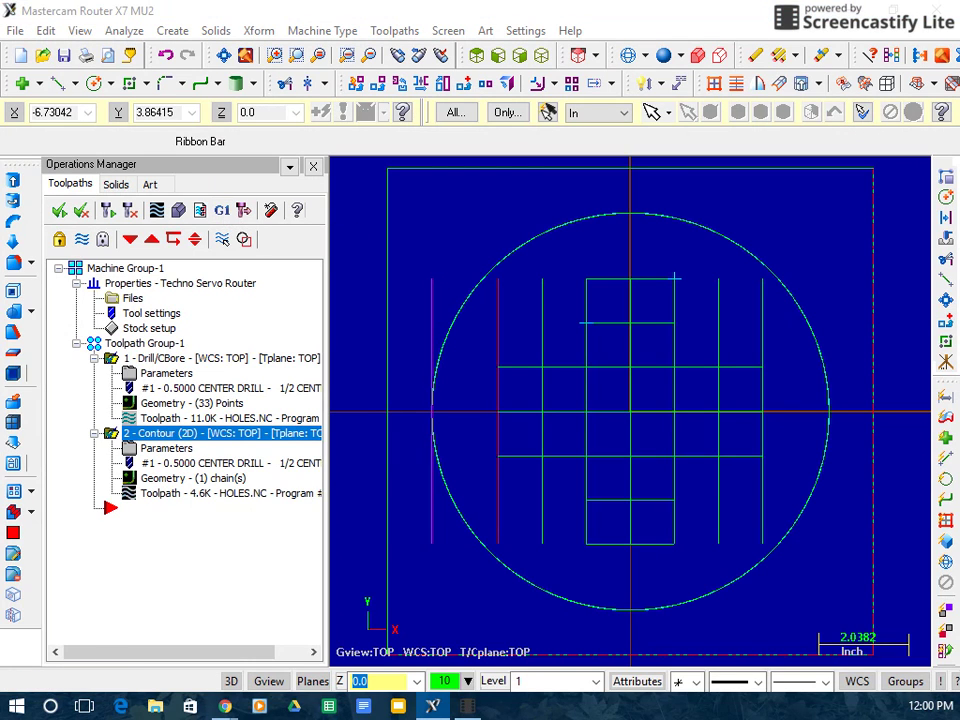
{"action": "left_click_drag", "start_coordinate": [15, 124], "coordinate": [375, 86]}
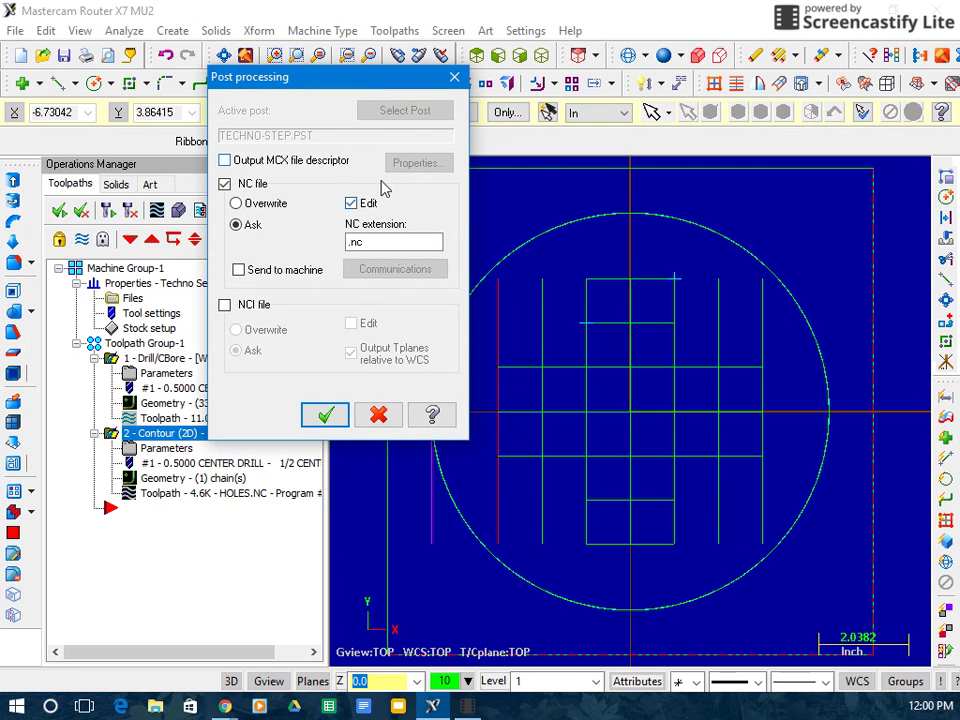
- Confirm posting and save the NC file to the Desktop as marblesol1111
{"action": "left_click", "coordinate": [328, 415]}
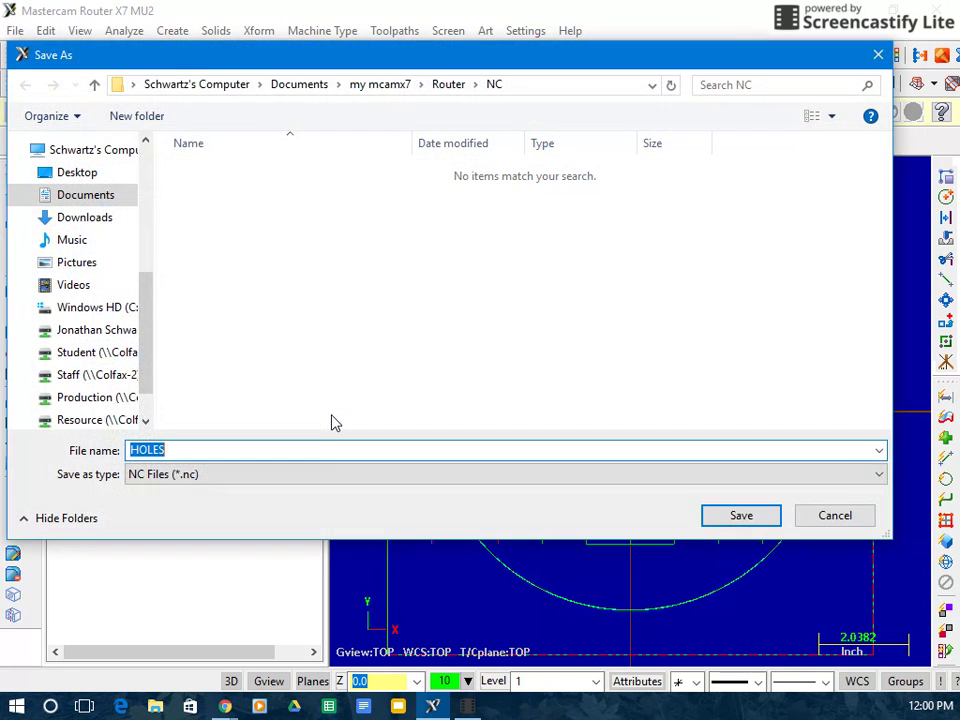
{"action": "left_click", "coordinate": [79, 174]}
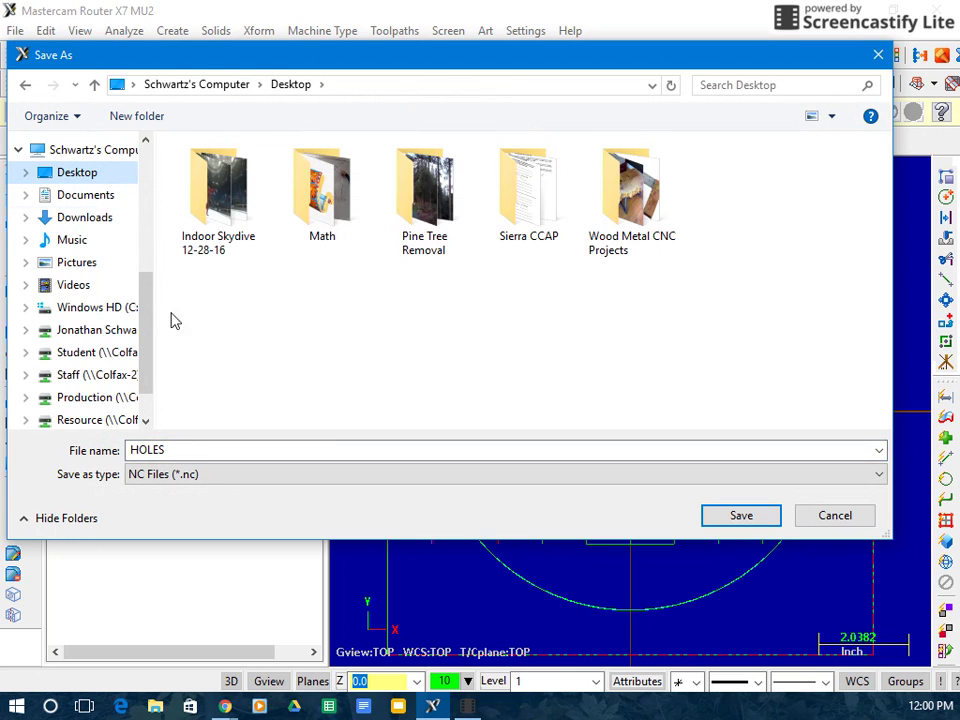
{"action": "double_click", "coordinate": [203, 449]}
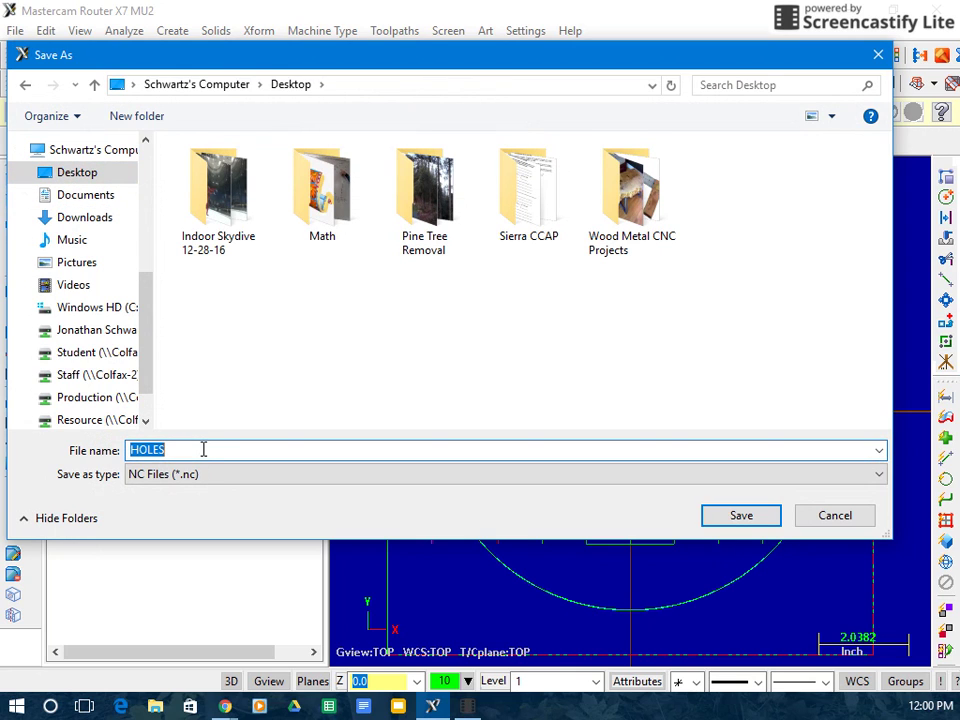
{"action": "type", "text": "marblesol1111"}
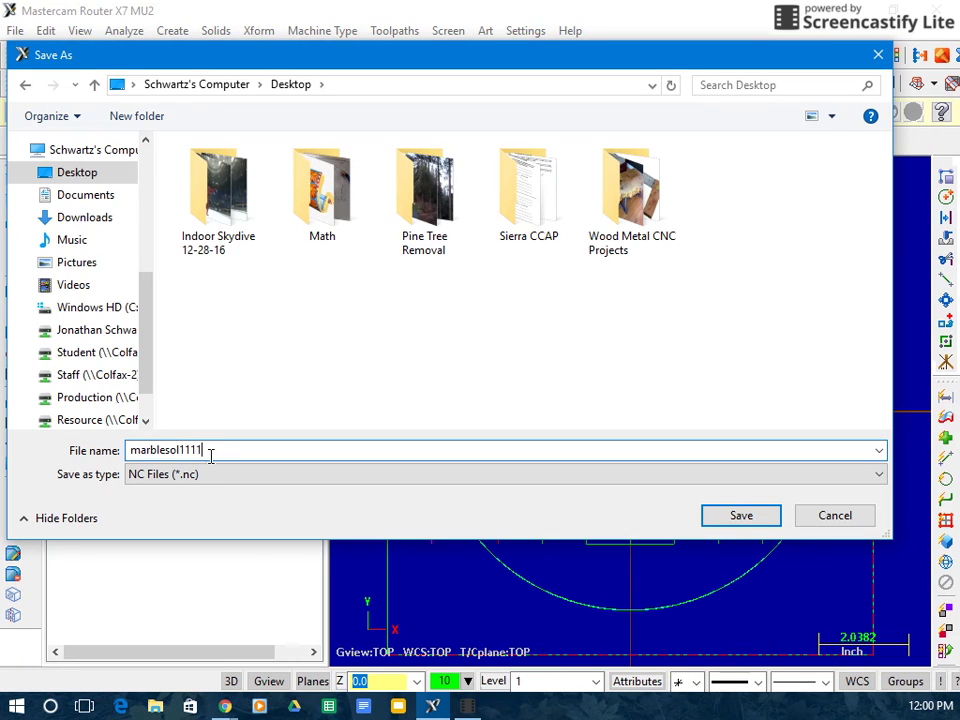
{"action": "left_click", "coordinate": [739, 518]}
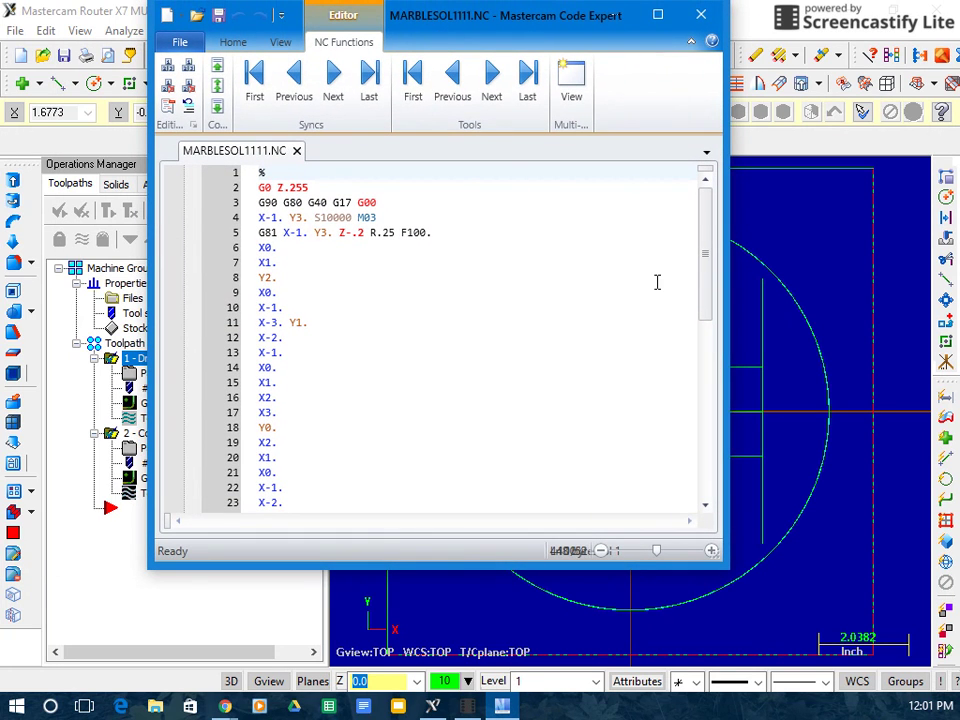
- Scroll the 52-line MARBLESOL1111.NC program to its M5 M30 ending, then close Code Expert
{"action": "left_click_drag", "start_coordinate": [707, 240], "coordinate": [690, 437]}
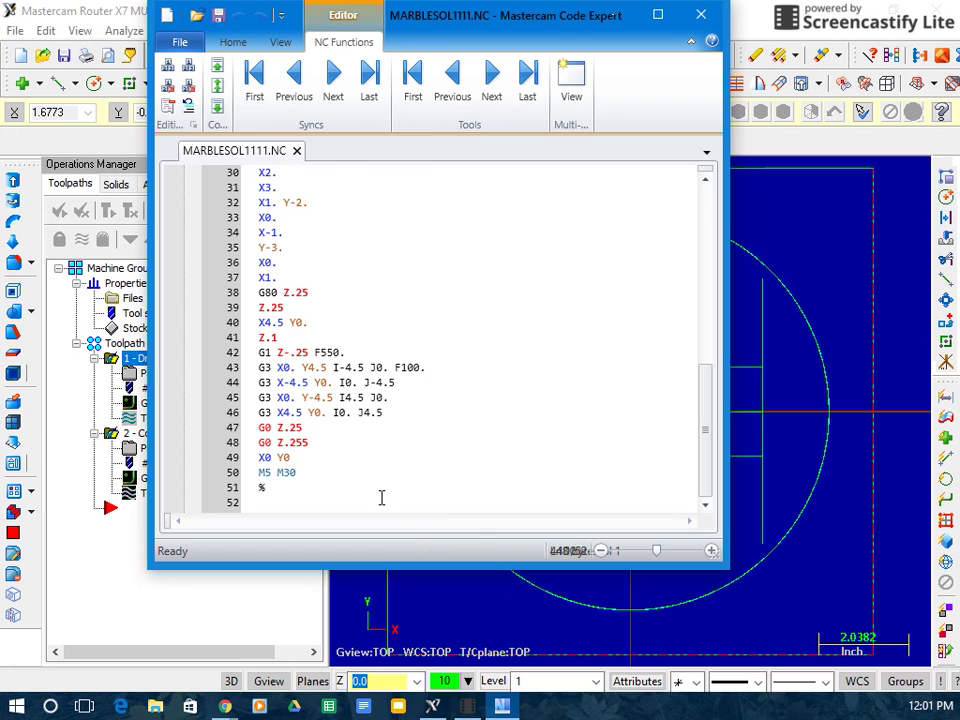
{"action": "left_click", "coordinate": [702, 18]}
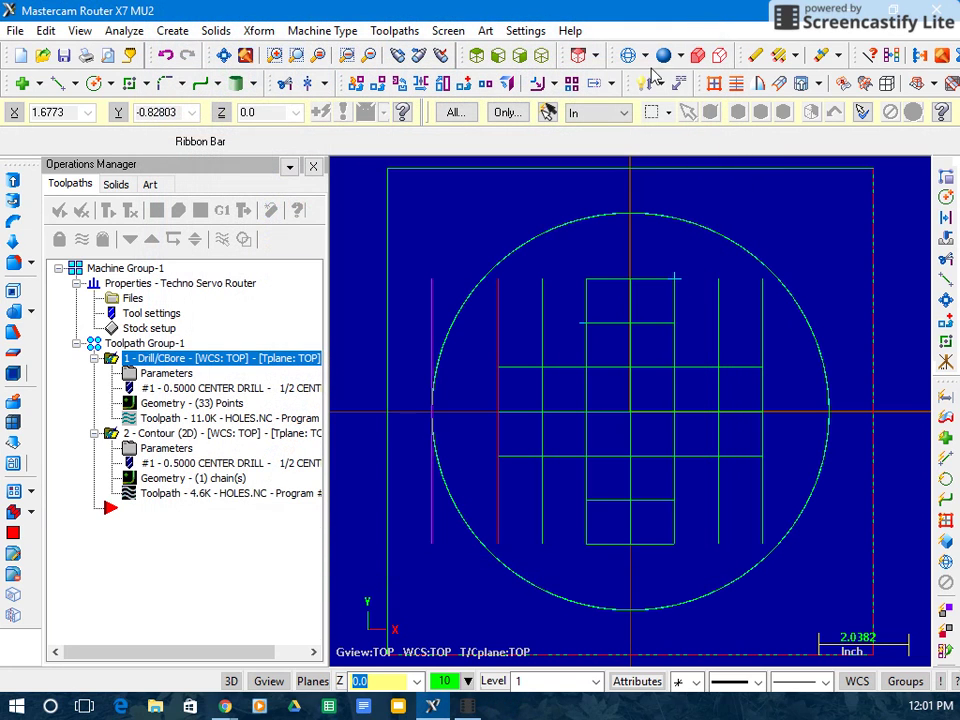